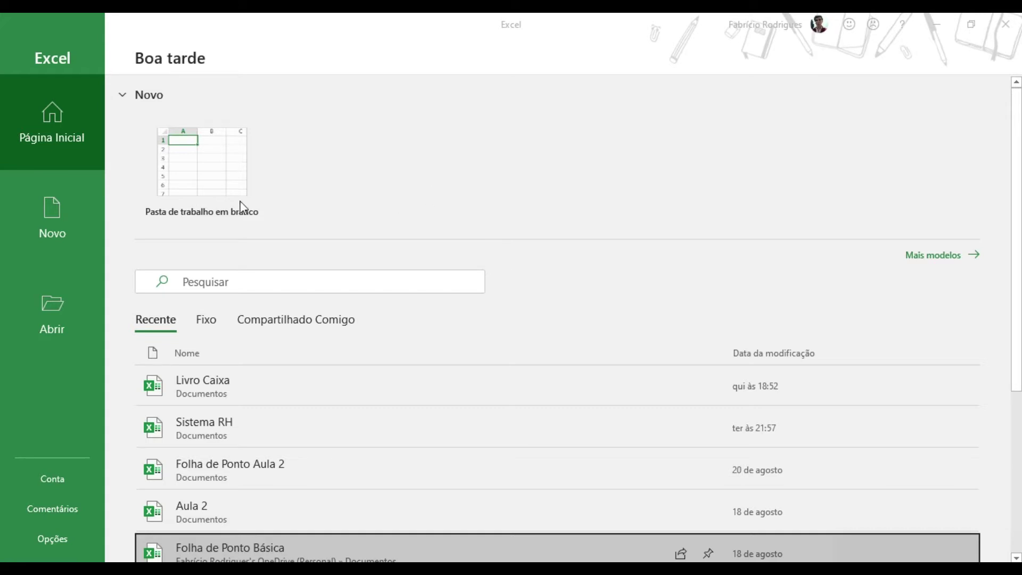
# Create a new blank workbook, Pasta1, from the start screen's 'Pasta de trabalho em branco'.
pyautogui.click(209, 161)
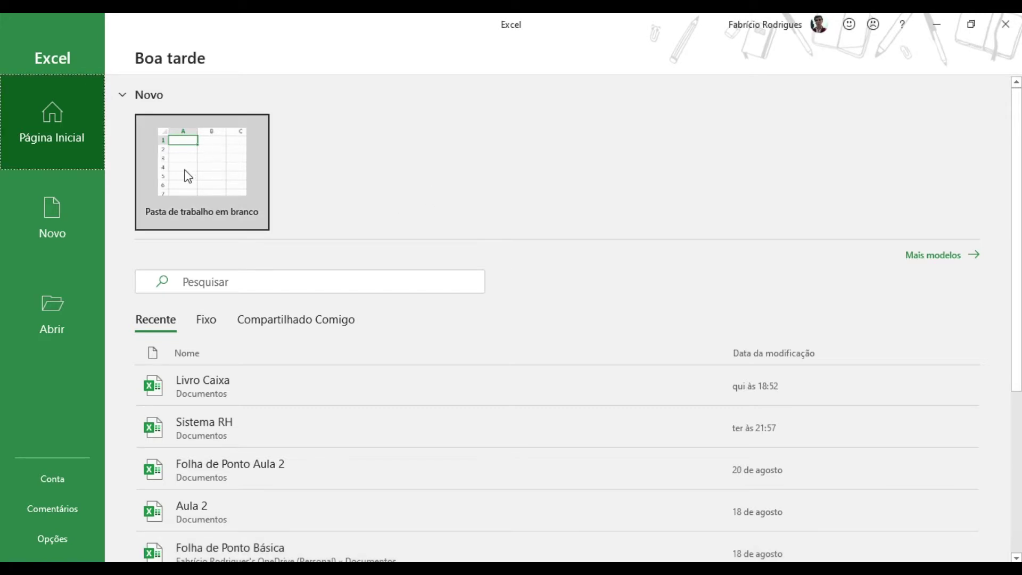
pyautogui.click(198, 176)
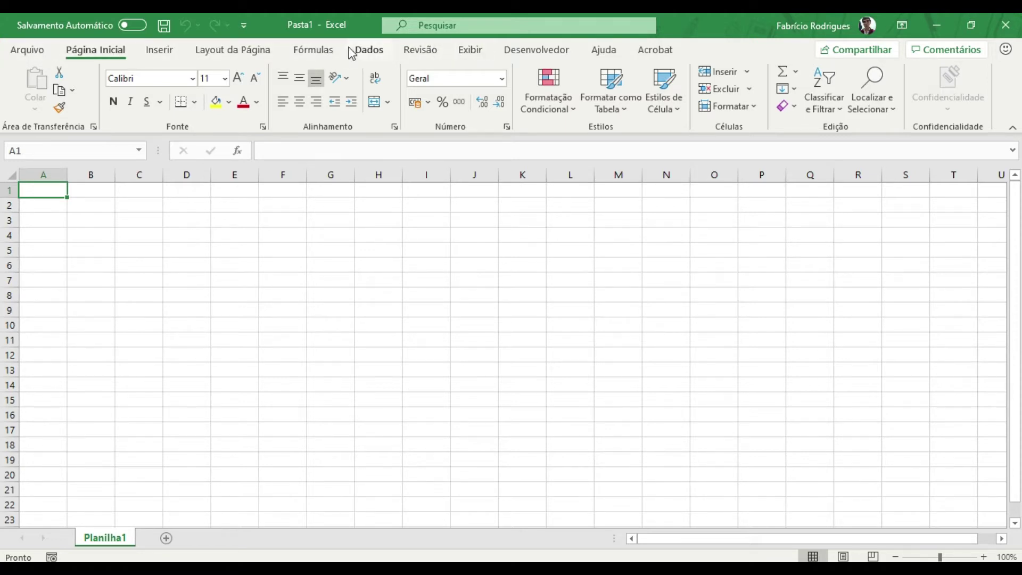
pyautogui.click(239, 58)
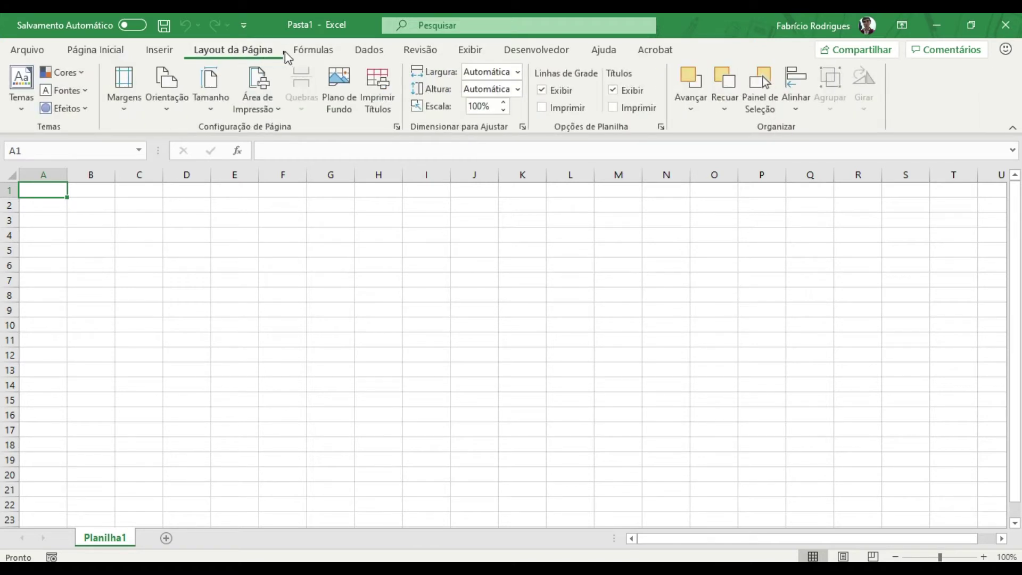
pyautogui.click(307, 56)
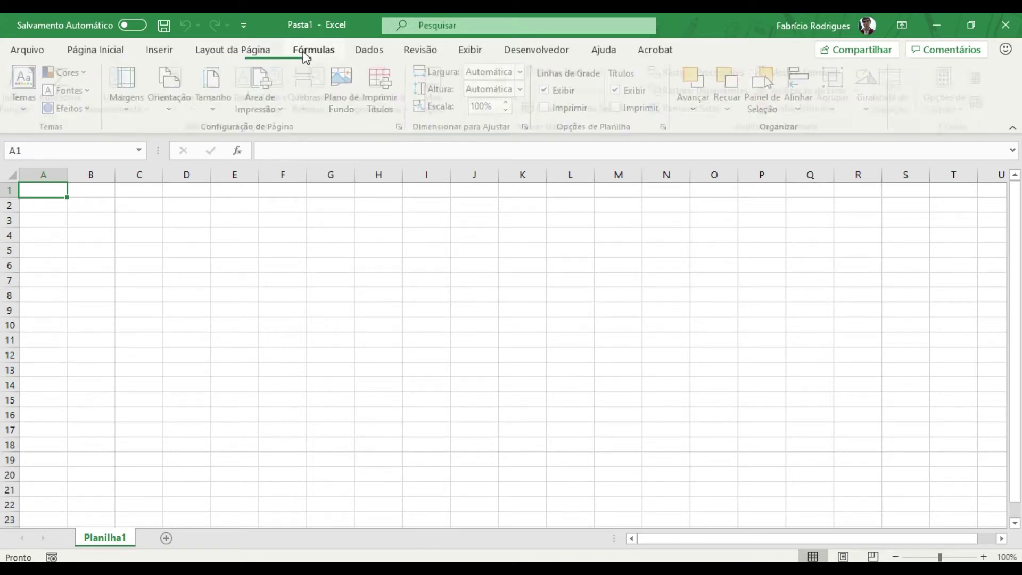
pyautogui.click(169, 52)
pyautogui.click(359, 50)
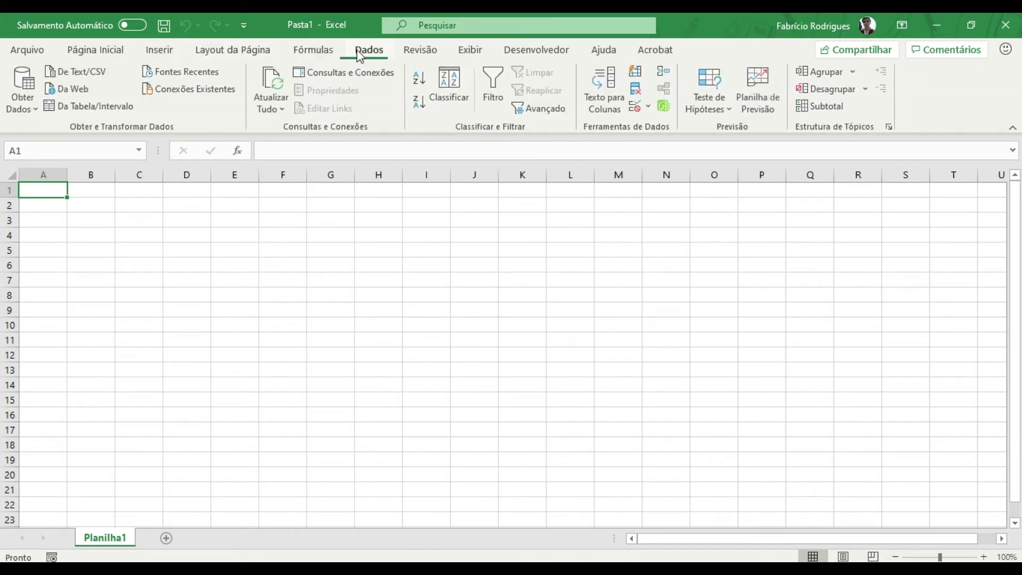
pyautogui.click(404, 51)
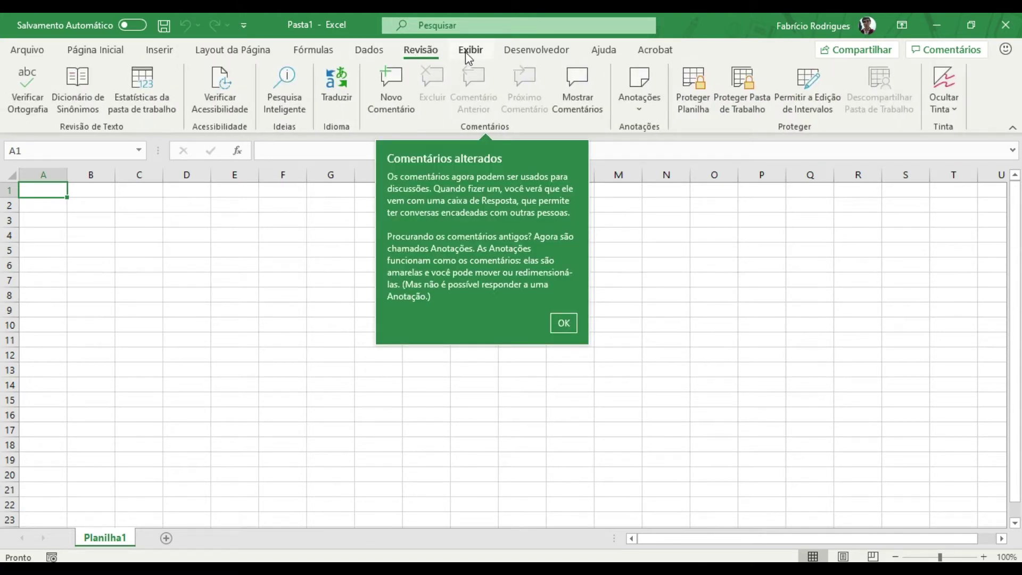
pyautogui.click(466, 53)
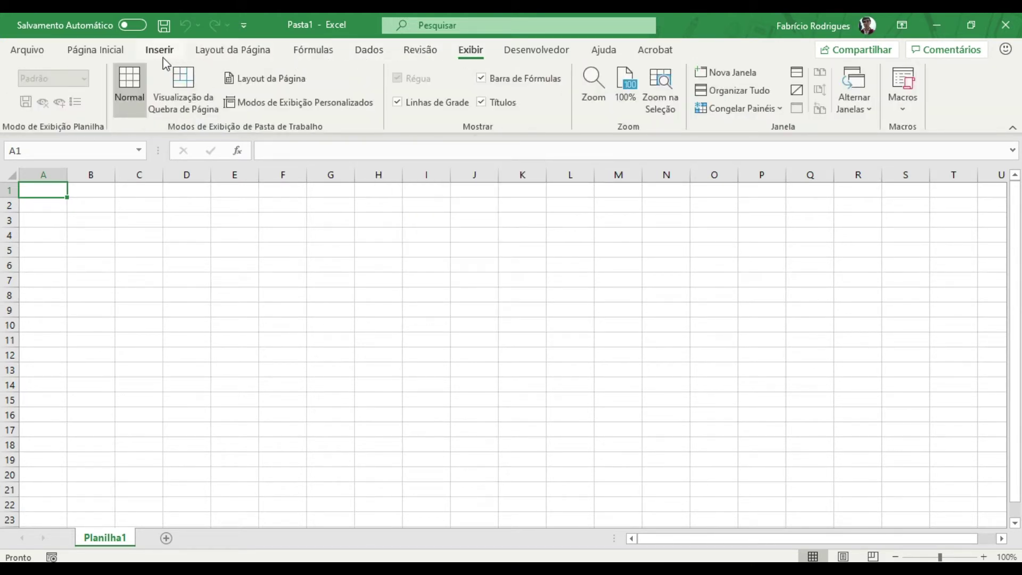
pyautogui.click(88, 51)
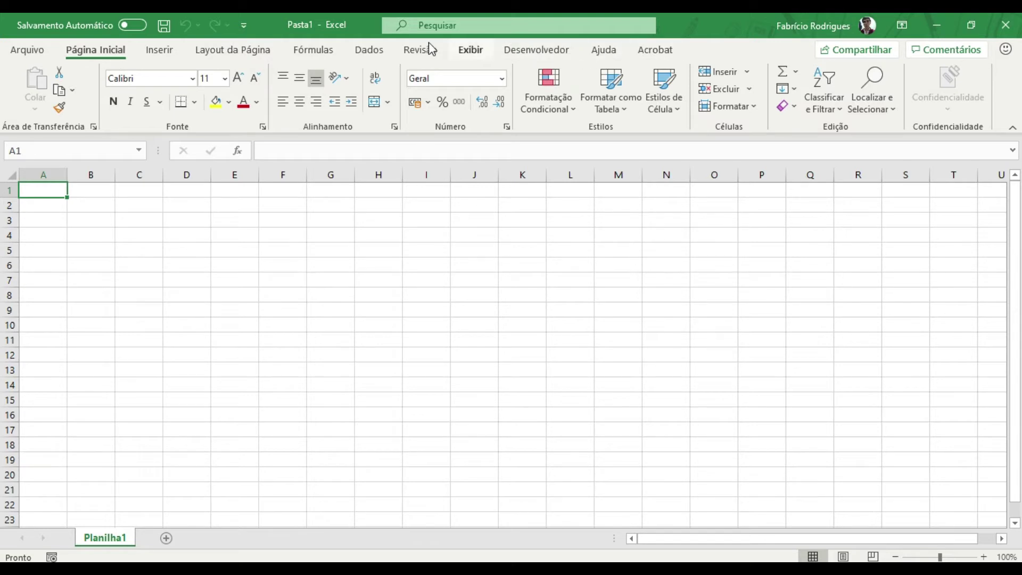
pyautogui.click(38, 50)
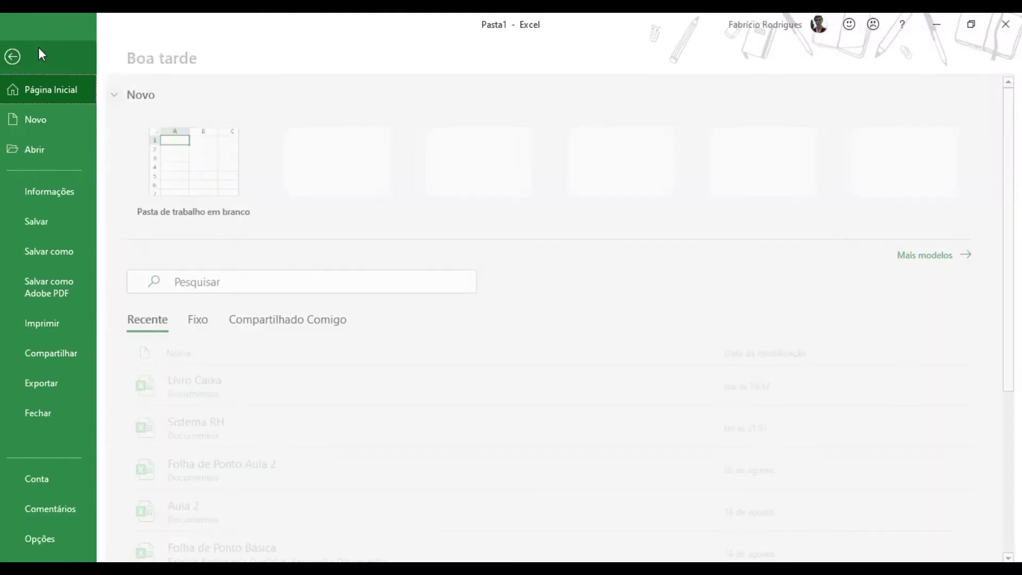
pyautogui.click(22, 56)
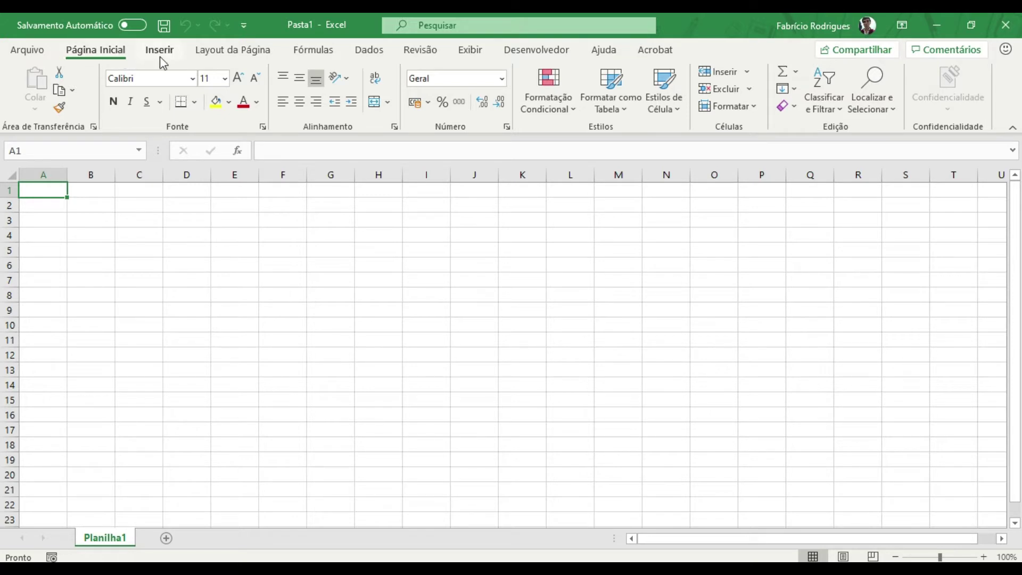
pyautogui.click(159, 56)
pyautogui.click(198, 53)
pyautogui.click(118, 56)
pyautogui.click(166, 53)
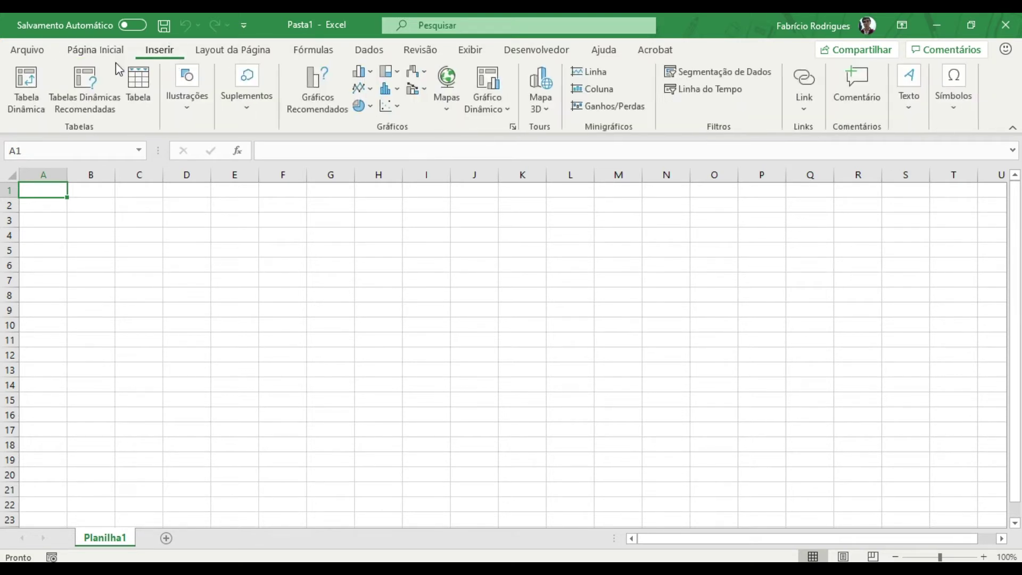
pyautogui.click(240, 54)
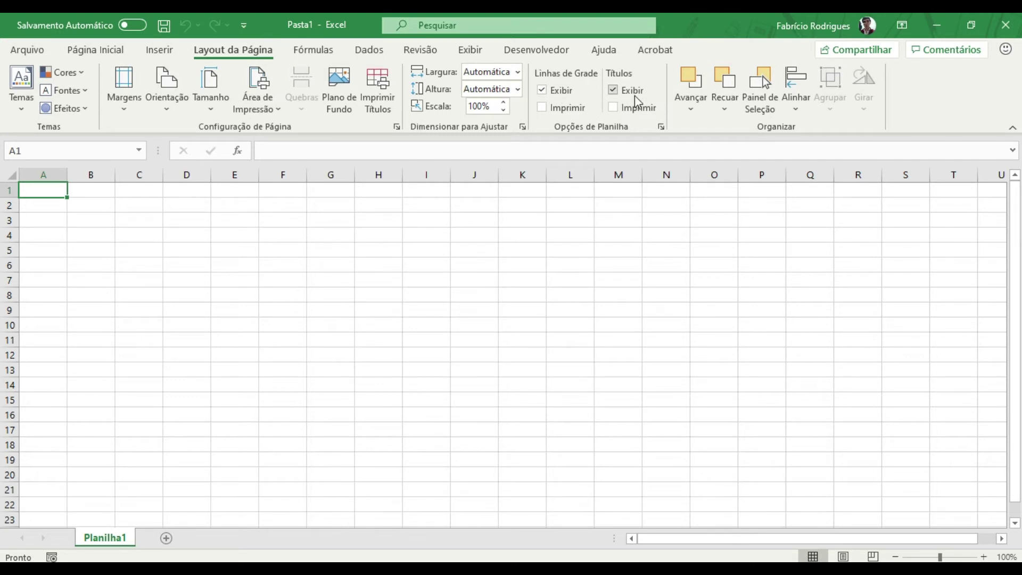
pyautogui.click(306, 50)
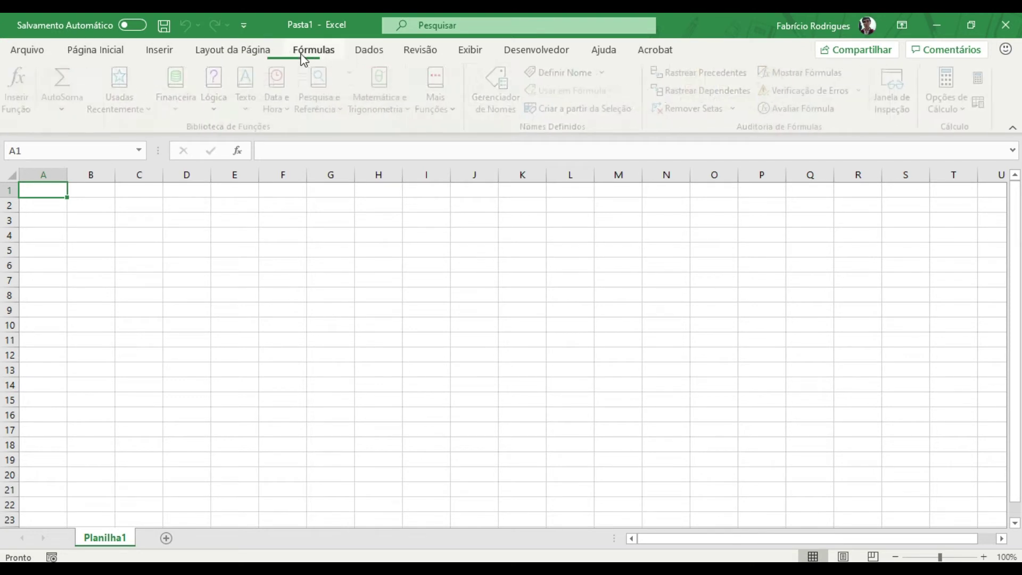
pyautogui.click(178, 50)
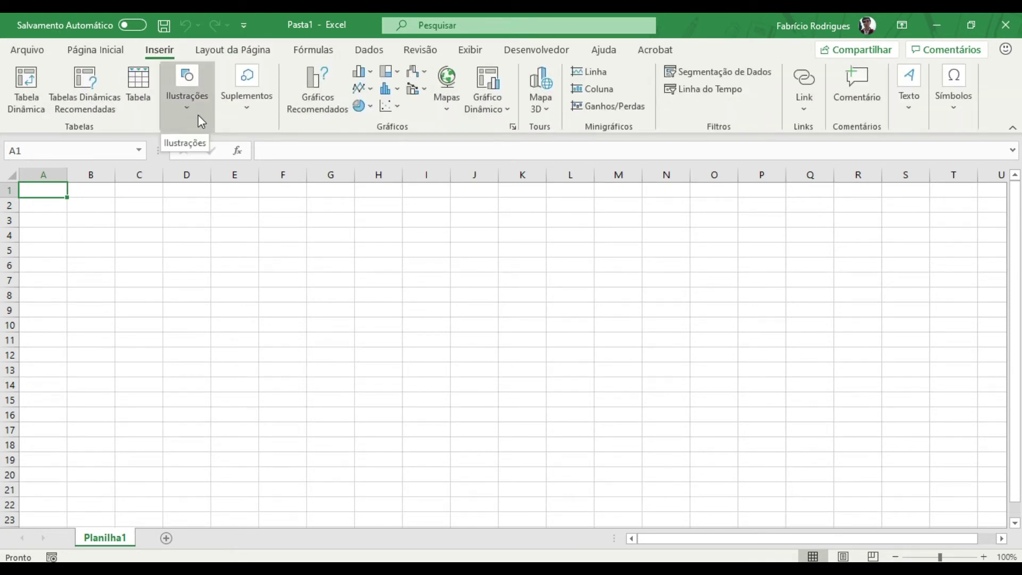
pyautogui.click(184, 111)
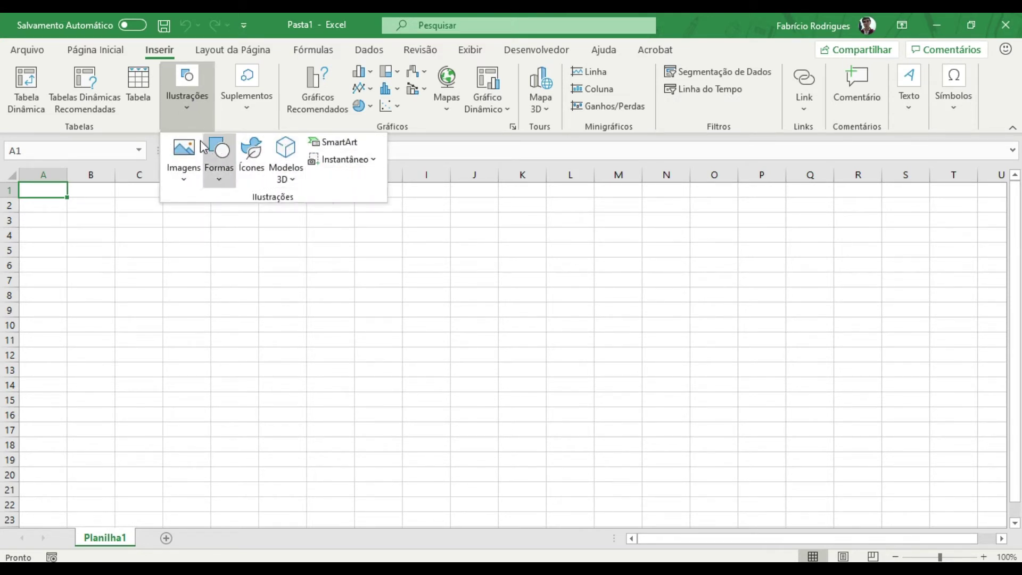
pyautogui.click(248, 113)
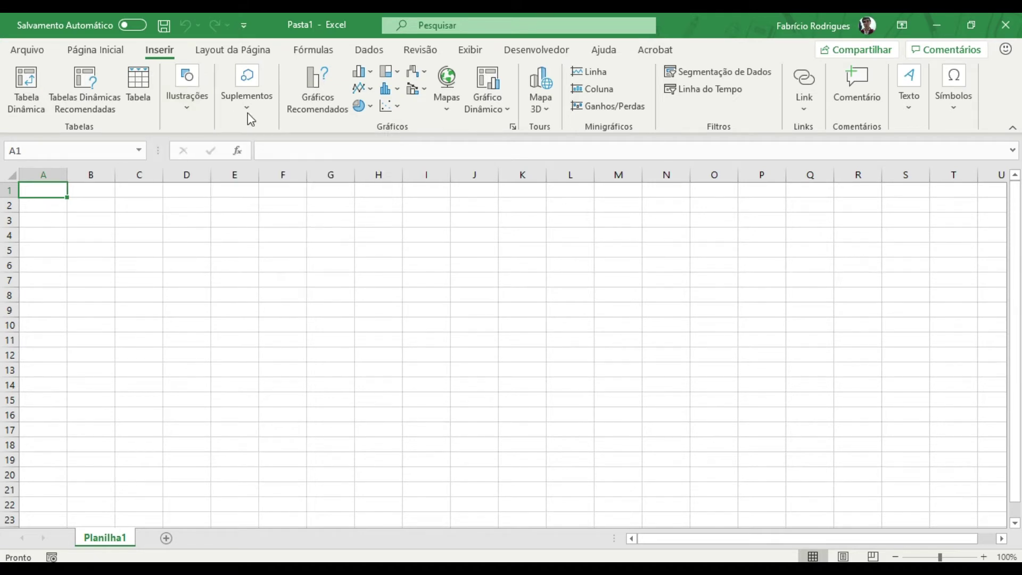
pyautogui.click(244, 121)
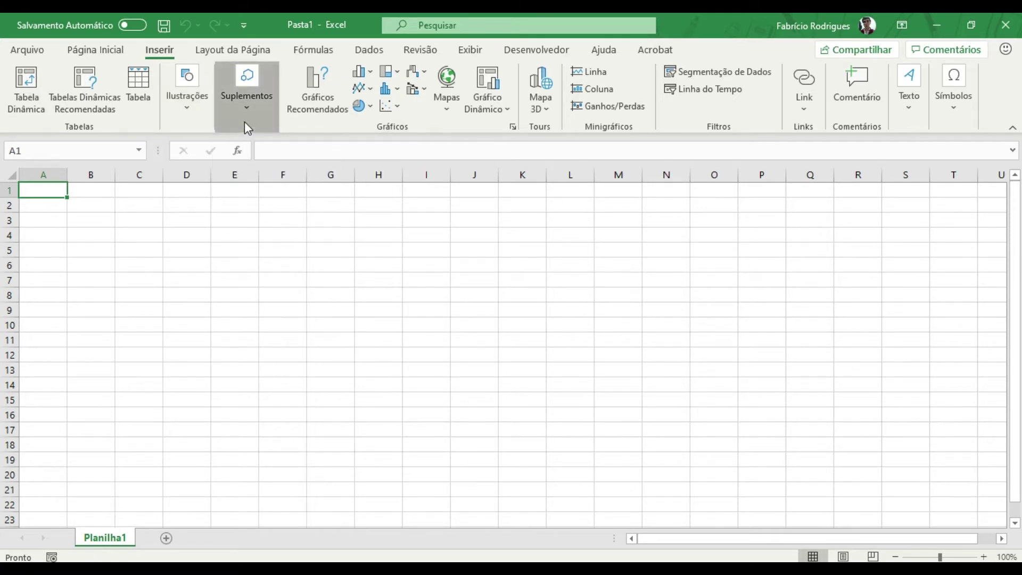
pyautogui.click(115, 50)
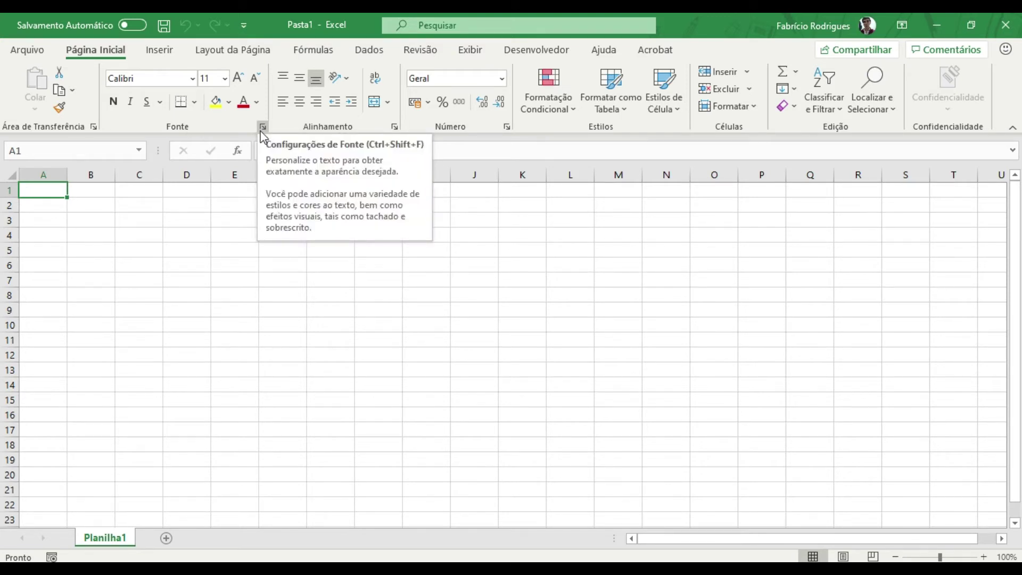
# Preview the Fonte and Número dialogs without changes, then switch to the Exibir tab.
pyautogui.click(262, 128)
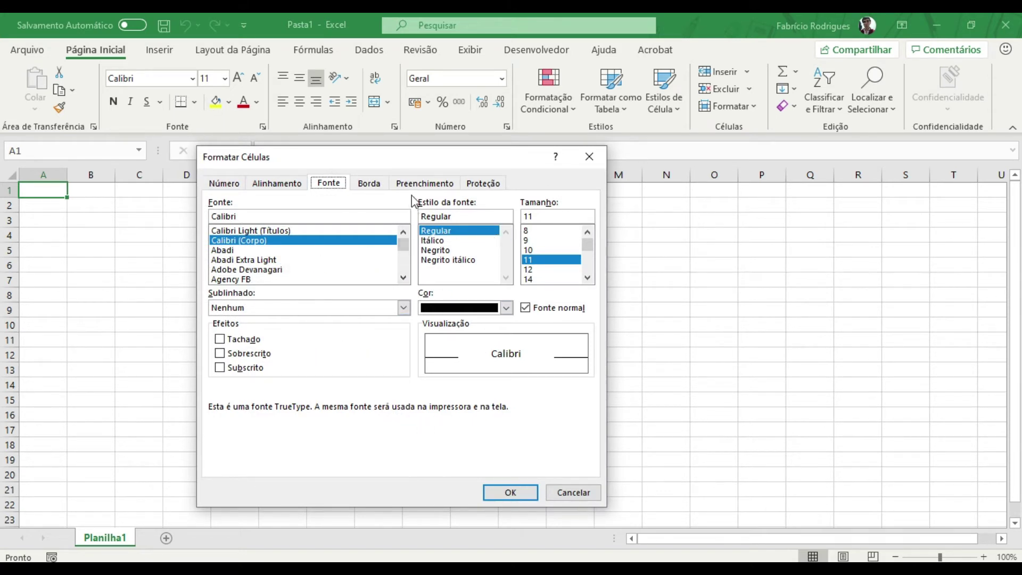
pyautogui.click(590, 158)
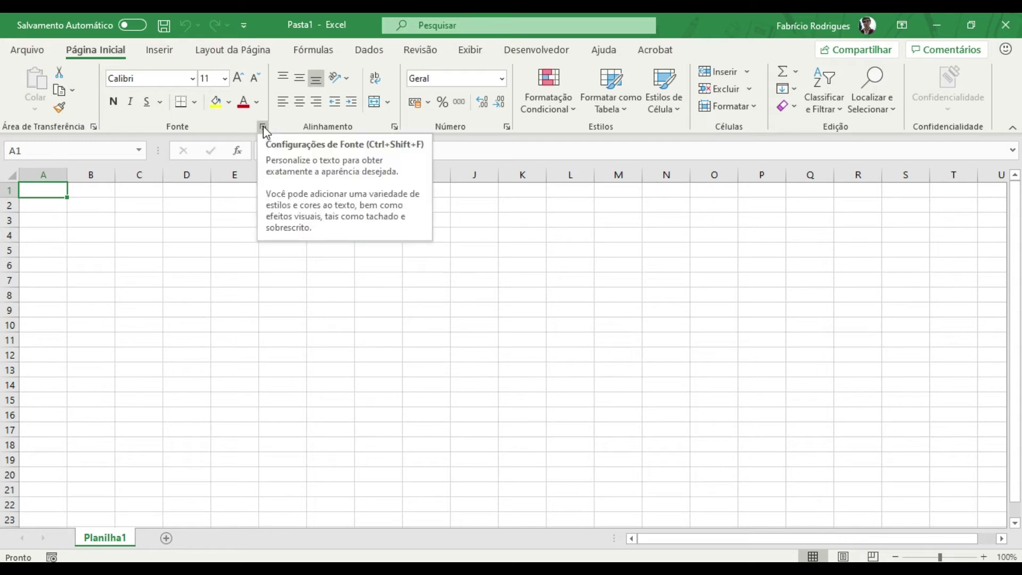
pyautogui.click(507, 126)
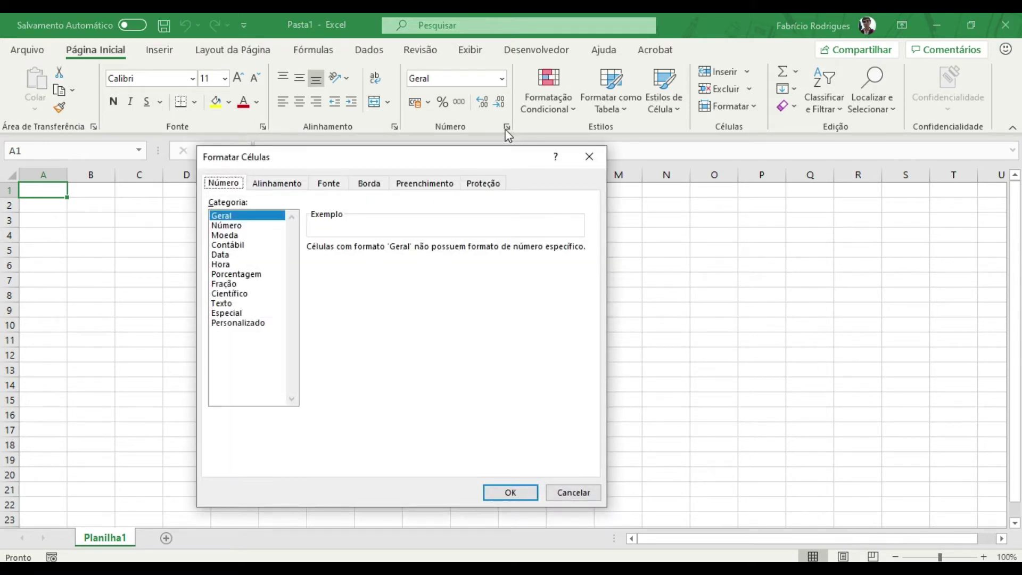
pyautogui.click(590, 156)
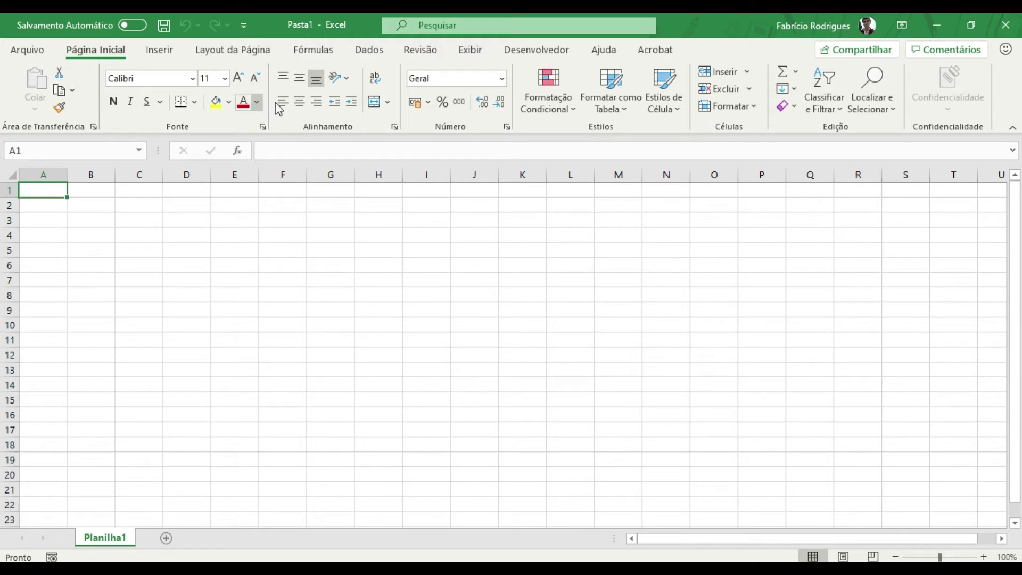
pyautogui.click(470, 51)
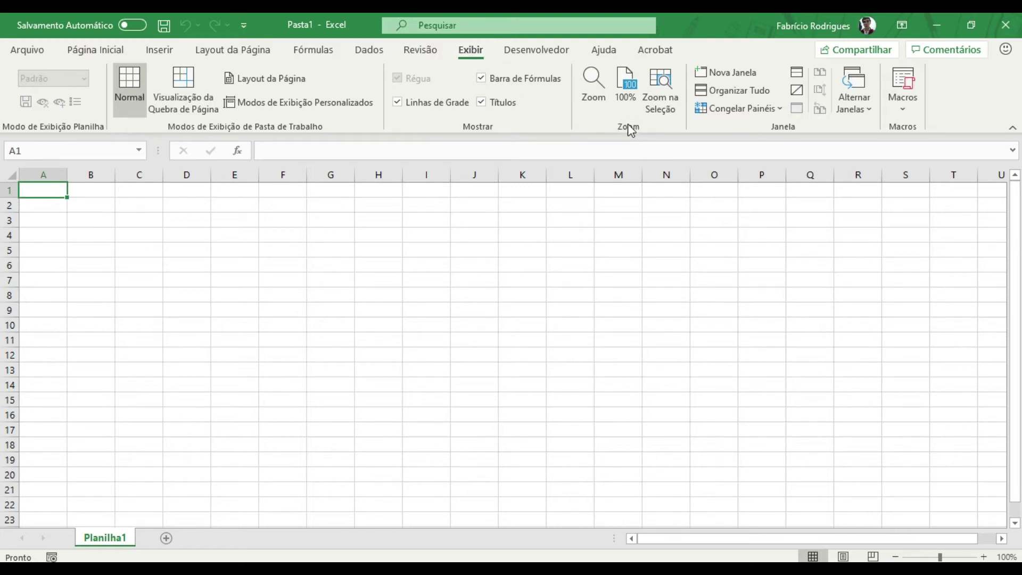
# Open and dismiss the Zoom dialog unchanged, then return to Página Inicial.
pyautogui.click(601, 109)
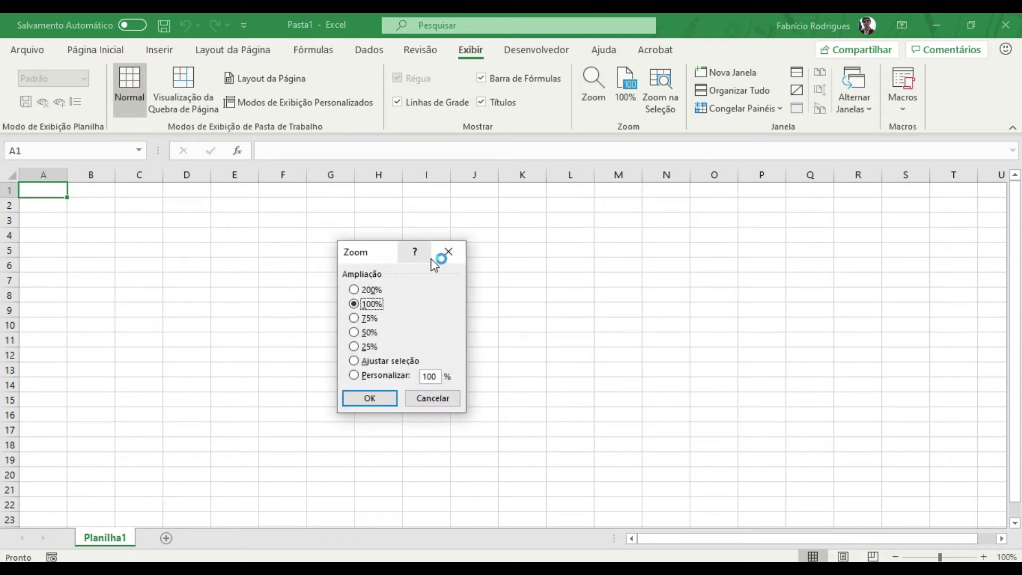
pyautogui.click(446, 253)
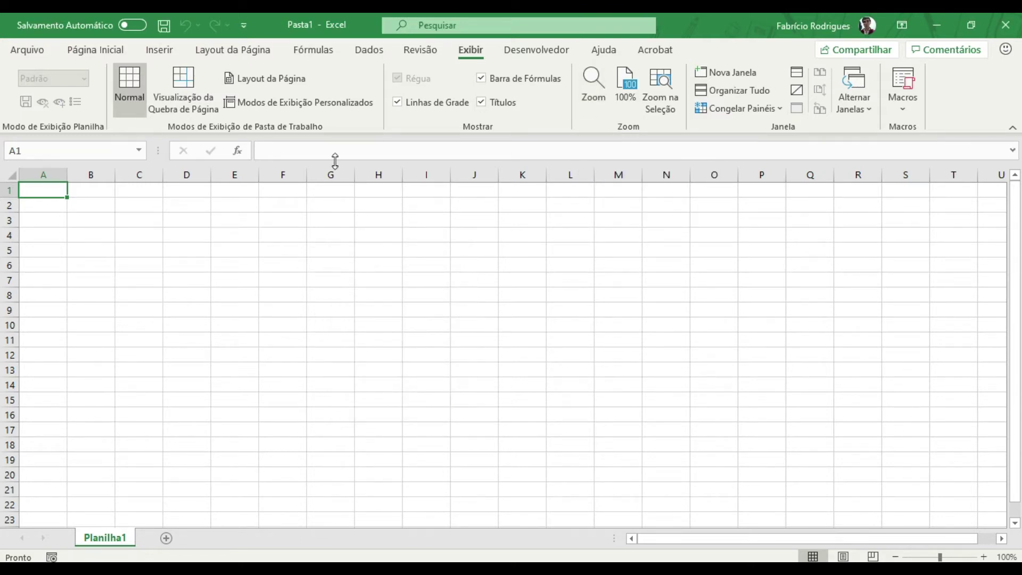
pyautogui.click(112, 57)
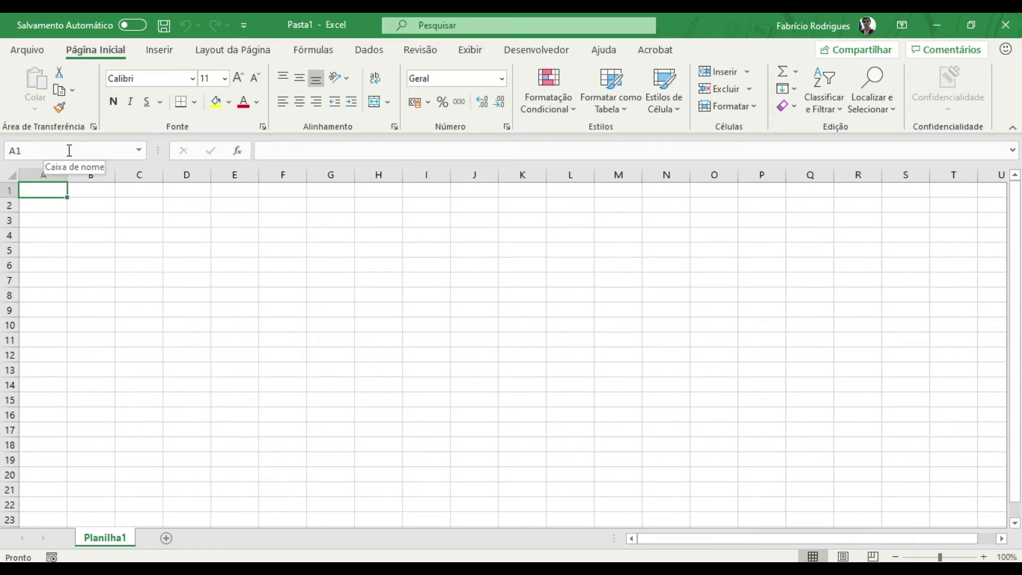
# Practise selecting single cells such as C3, E4, G3 and the block H3:K8.
pyautogui.click(138, 219)
pyautogui.click(229, 235)
pyautogui.click(213, 293)
pyautogui.click(153, 294)
pyautogui.click(125, 233)
pyautogui.click(255, 223)
pyautogui.click(330, 221)
pyautogui.click(394, 224)
pyautogui.click(413, 233)
pyautogui.moveTo(403, 219)
pyautogui.mouseDown()
pyautogui.moveTo(444, 258)
pyautogui.moveTo(506, 287)
pyautogui.mouseUp()
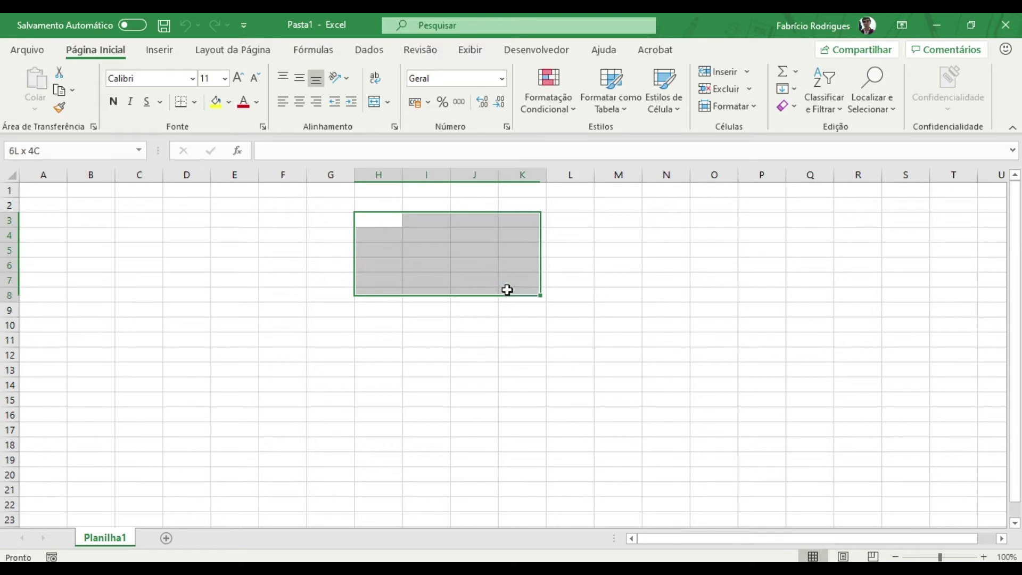
# Select cell D5 and place the cursor in the formula bar to edit it.
pyautogui.click(143, 254)
pyautogui.click(106, 224)
pyautogui.click(238, 219)
pyautogui.click(315, 251)
pyautogui.click(237, 280)
pyautogui.click(107, 237)
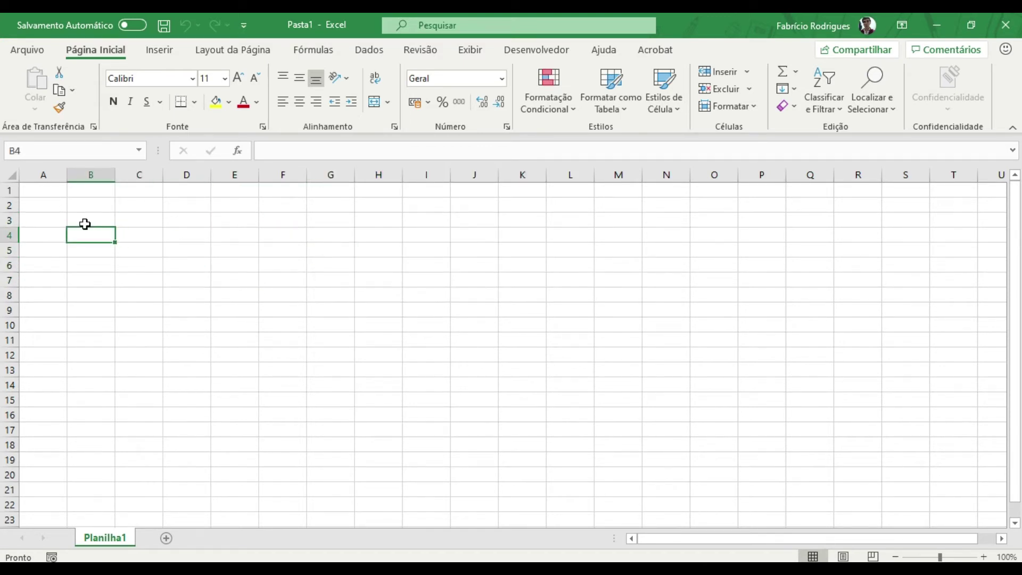
pyautogui.click(160, 250)
pyautogui.click(186, 251)
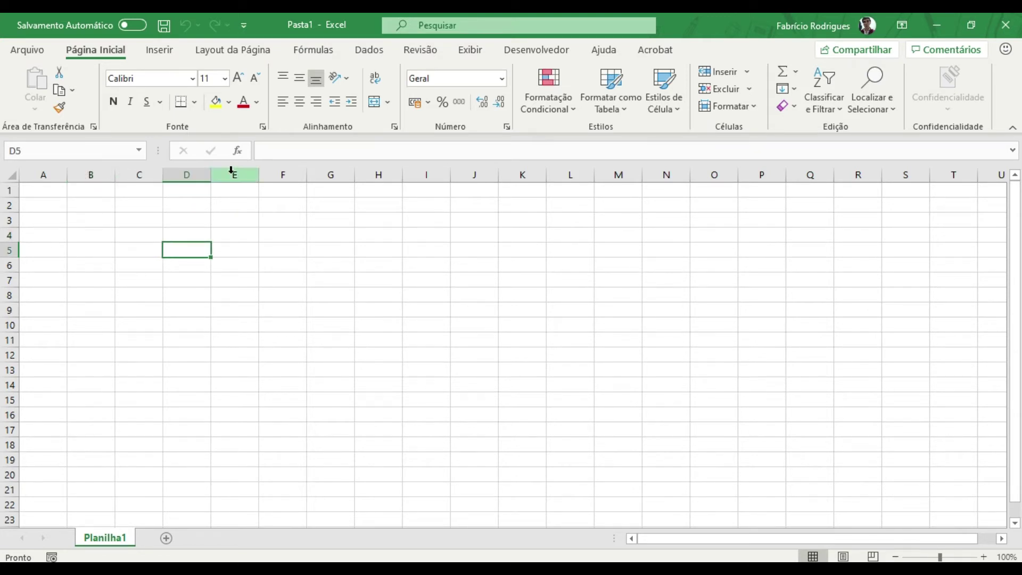
pyautogui.click(282, 152)
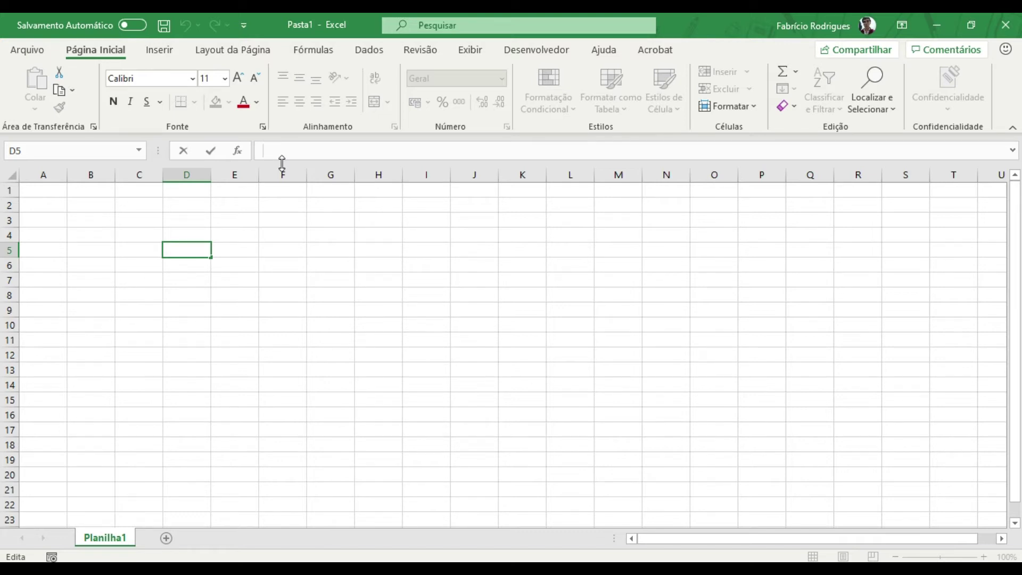
# Enter the person's full name in D5.
pyautogui.write('Fabrício Alves Rodrigues')
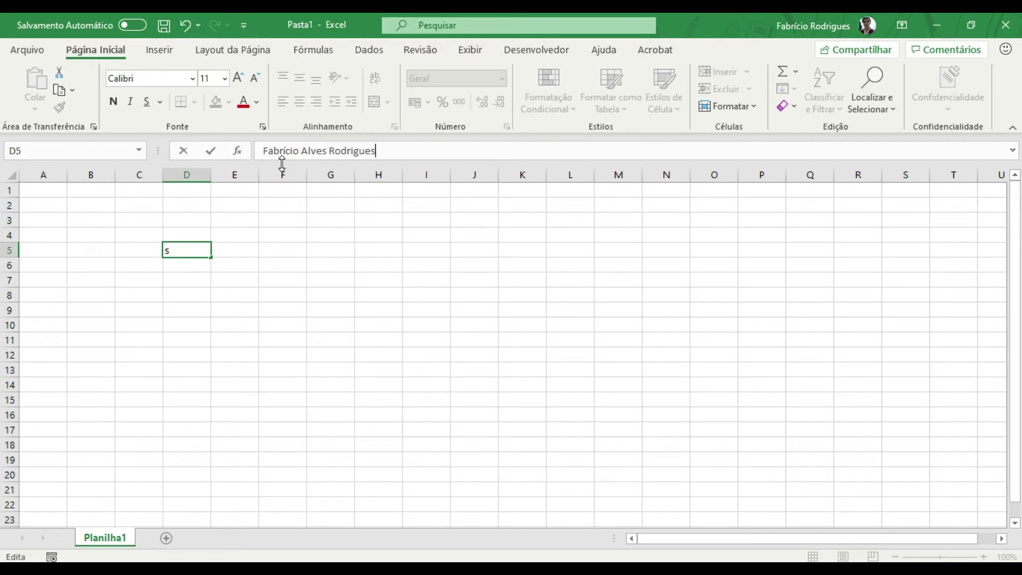
pyautogui.press('Return')
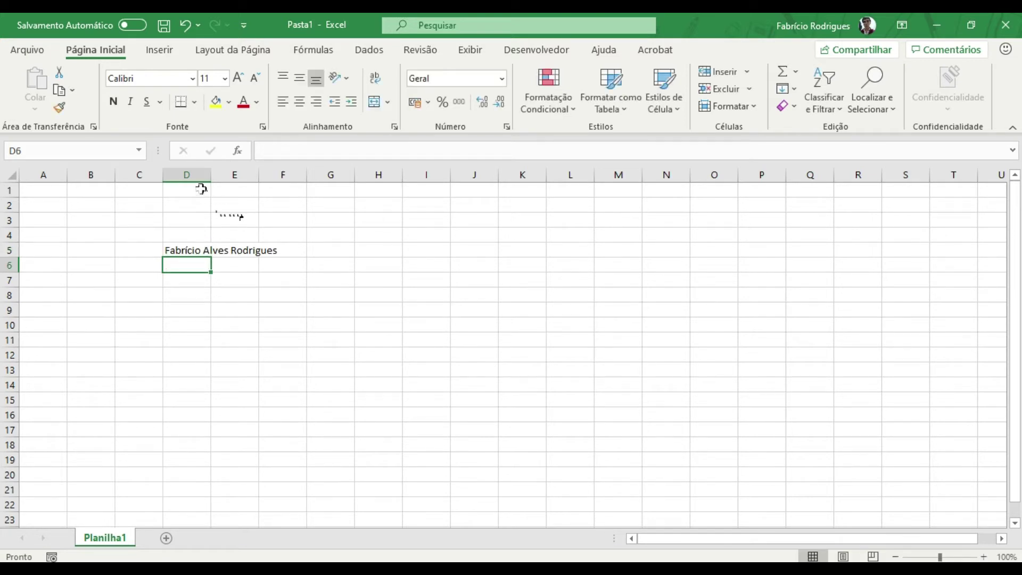
pyautogui.click(182, 252)
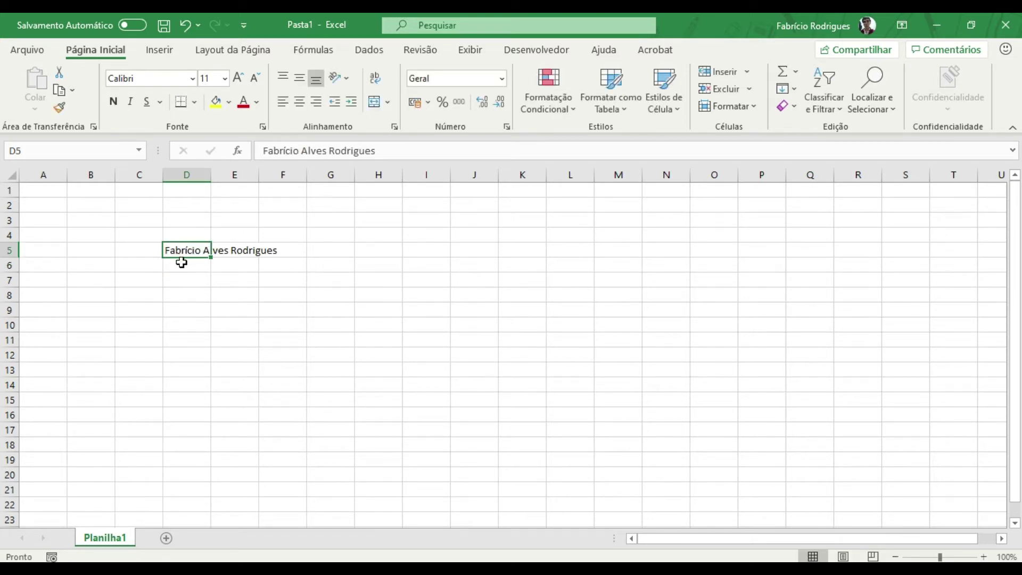
pyautogui.click(181, 263)
pyautogui.click(286, 151)
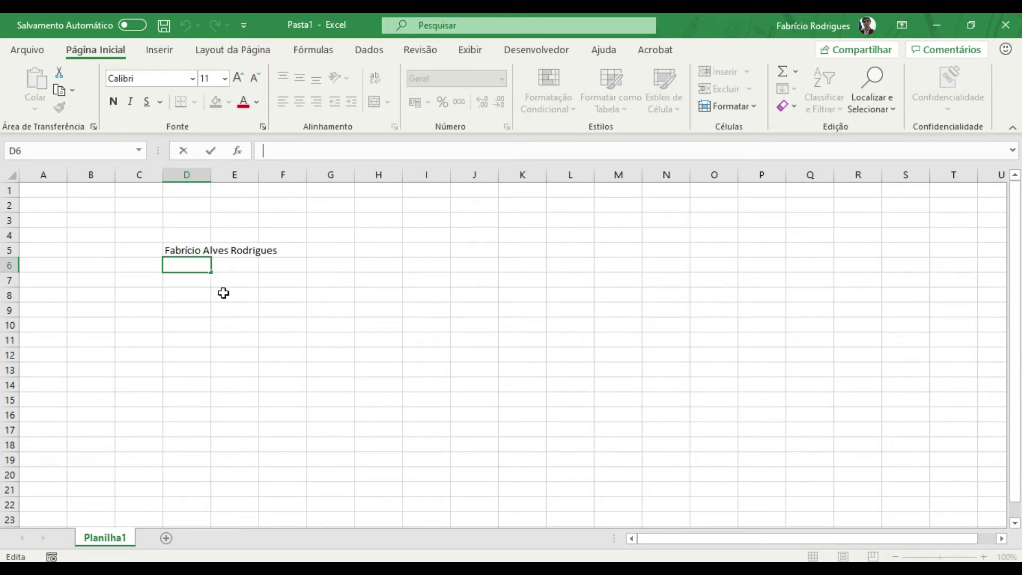
pyautogui.press('Escape')
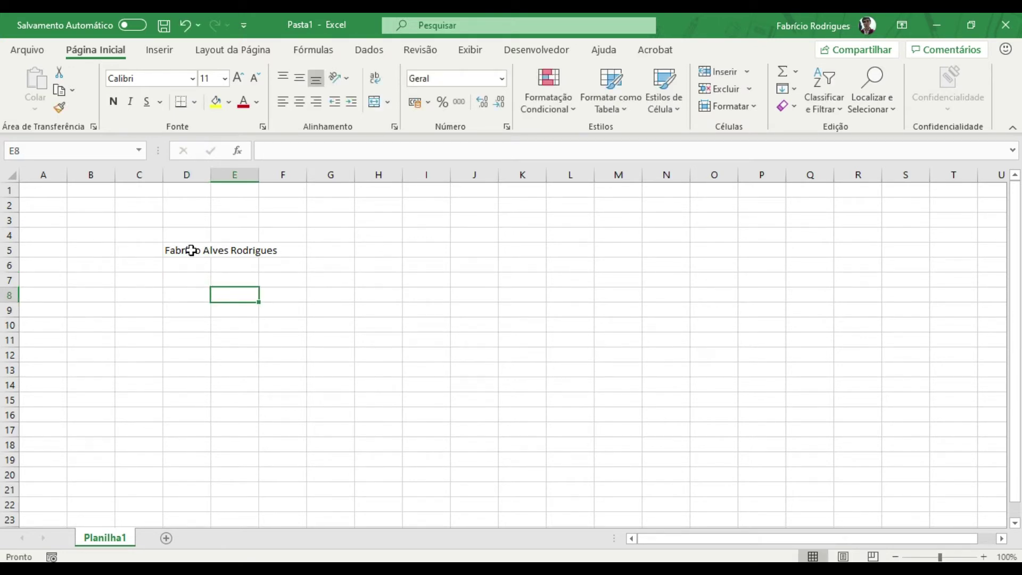
# Shorten the middle name in D5 to an initial followed by a period.
pyautogui.click(189, 250)
pyautogui.write('s')
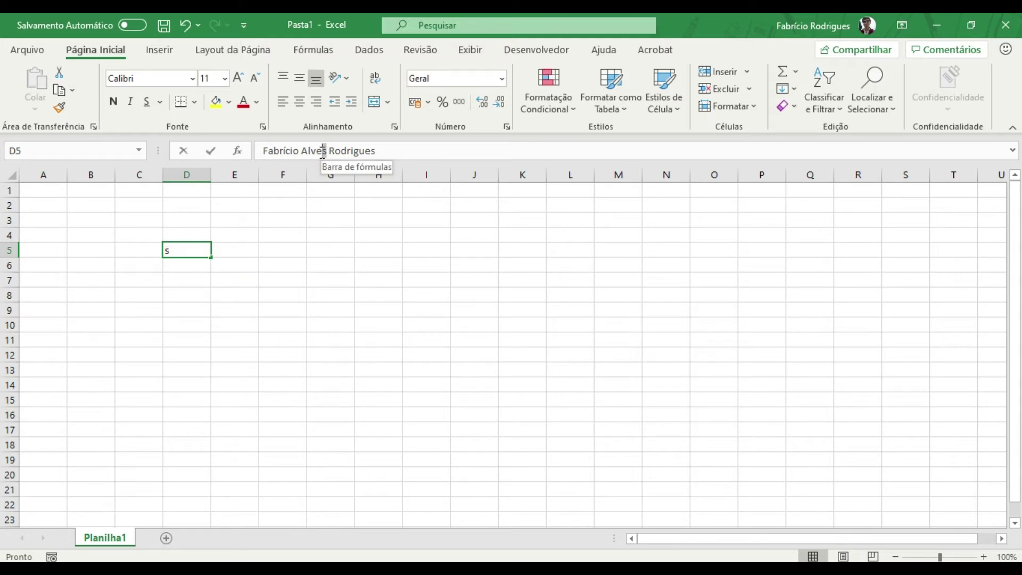
pyautogui.moveTo(314, 153); pyautogui.dragTo(308, 151)
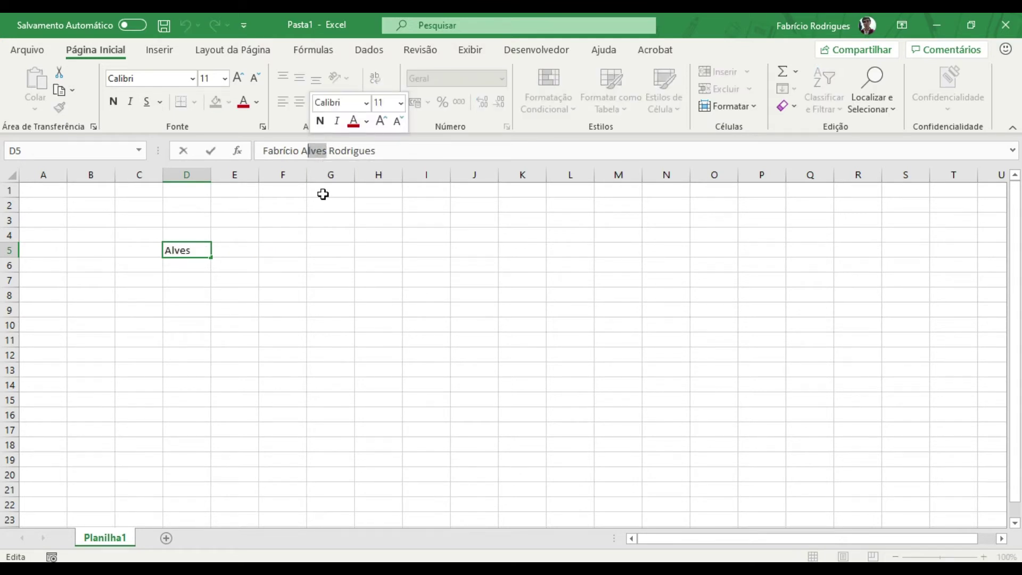
pyautogui.write('.')
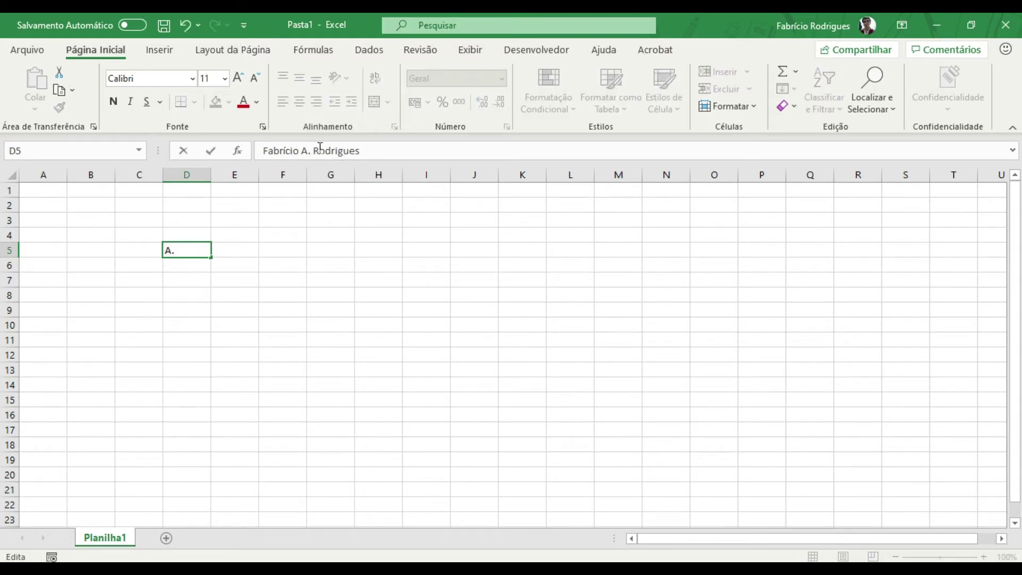
pyautogui.press('Return')
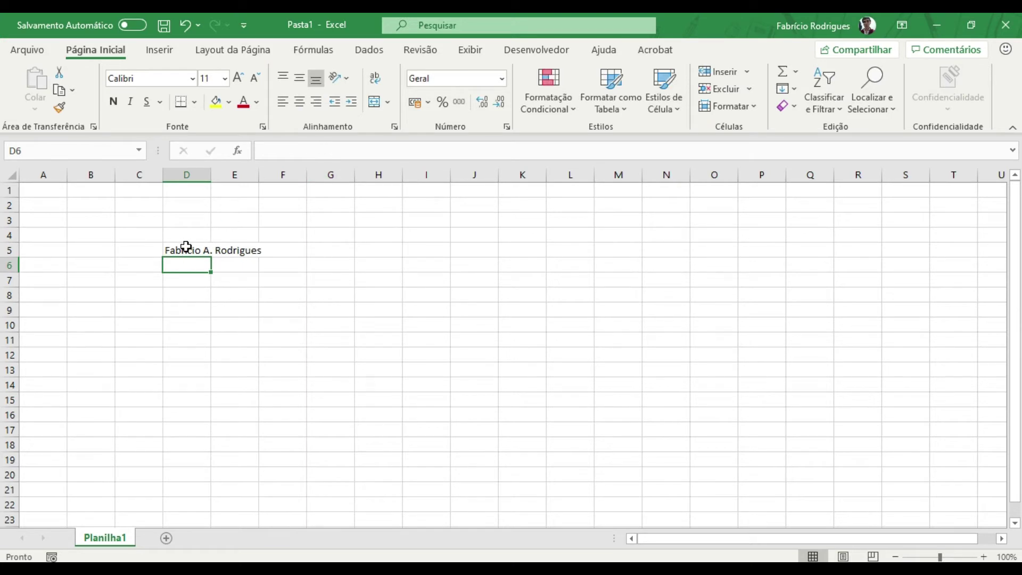
pyautogui.click(190, 254)
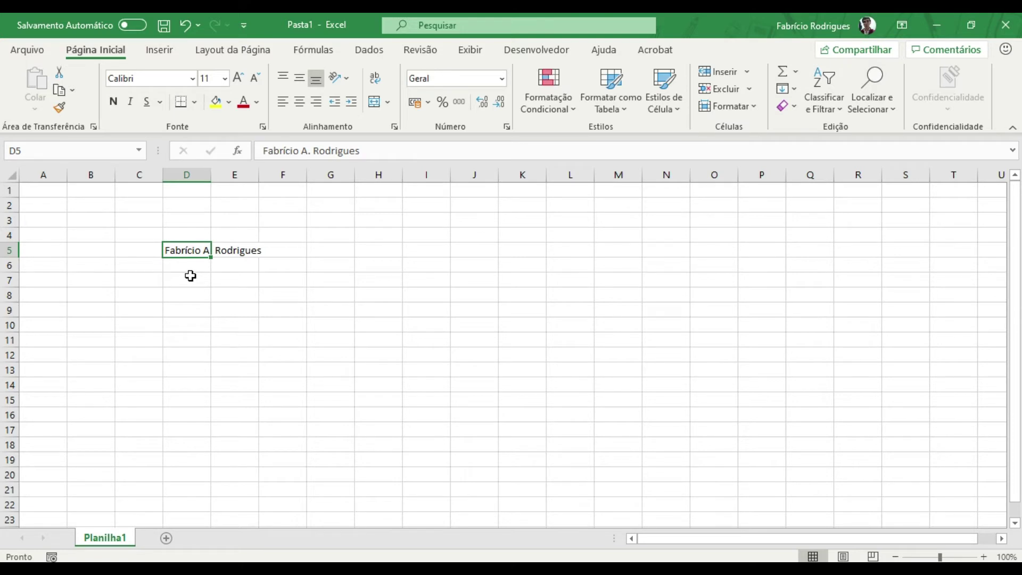
# Enter the shorter channel title in D6.
pyautogui.click(184, 266)
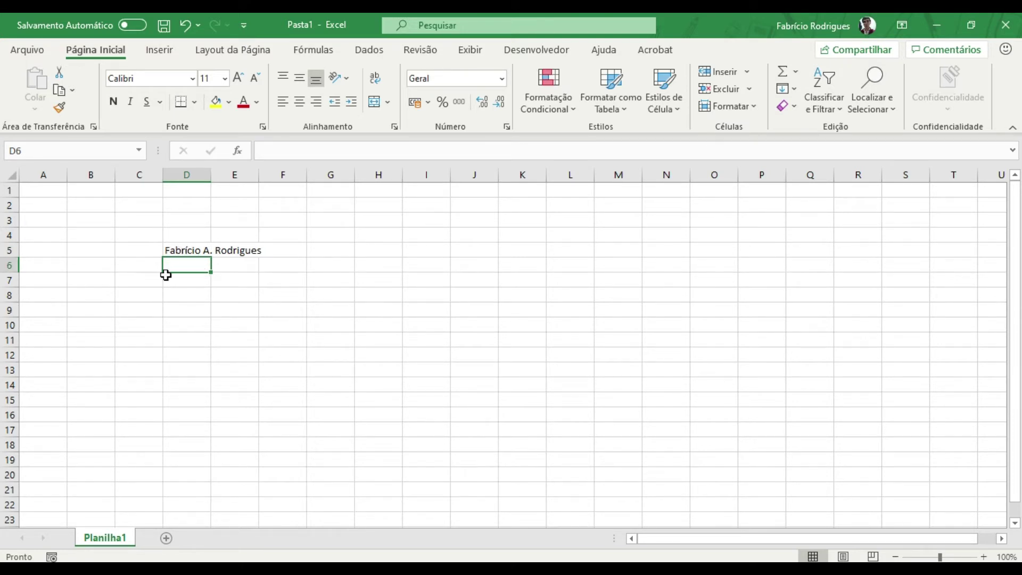
pyautogui.write('Fabrício')
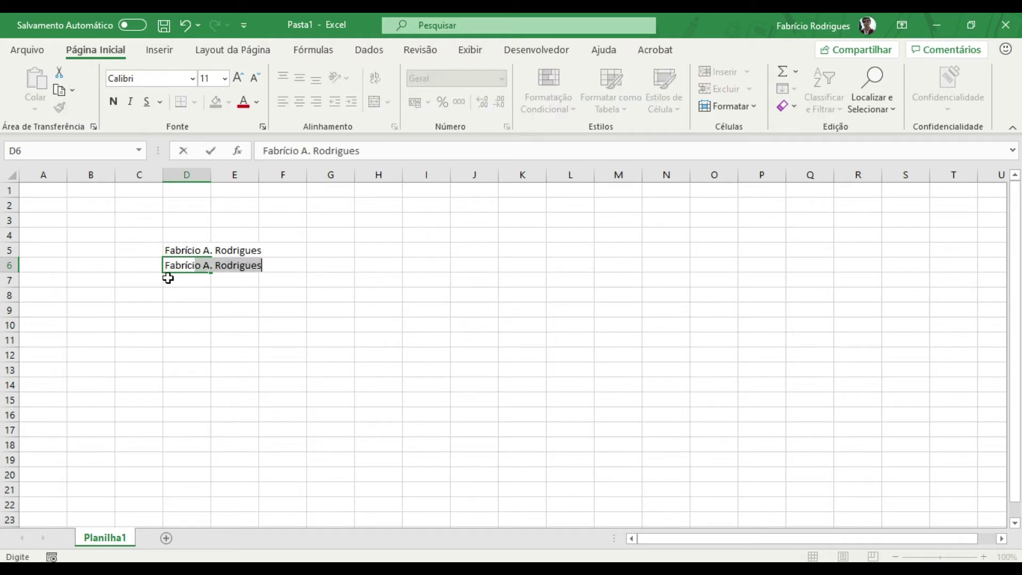
pyautogui.write(' Info')
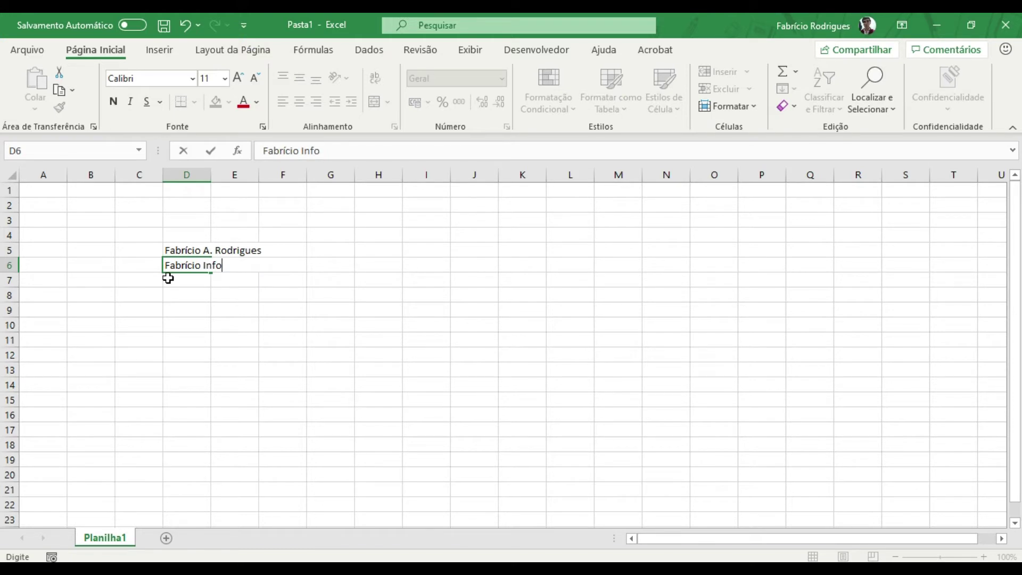
pyautogui.press('Return')
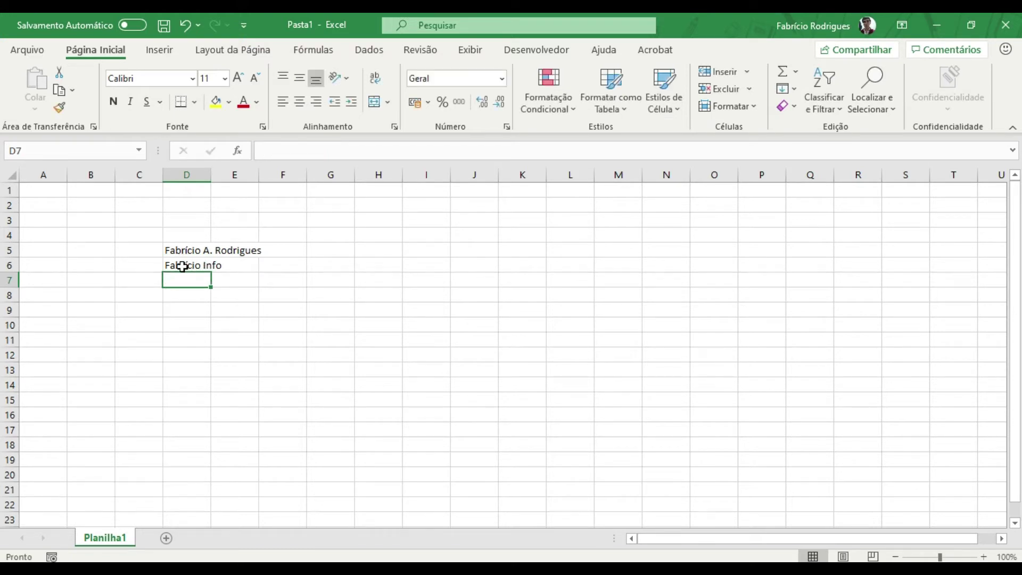
pyautogui.click(182, 266)
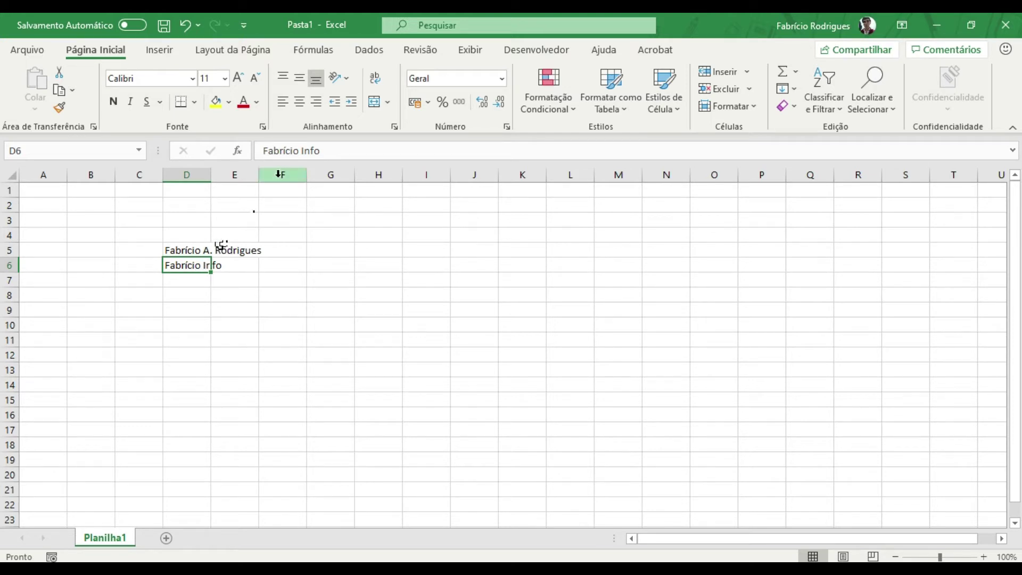
pyautogui.click(199, 251)
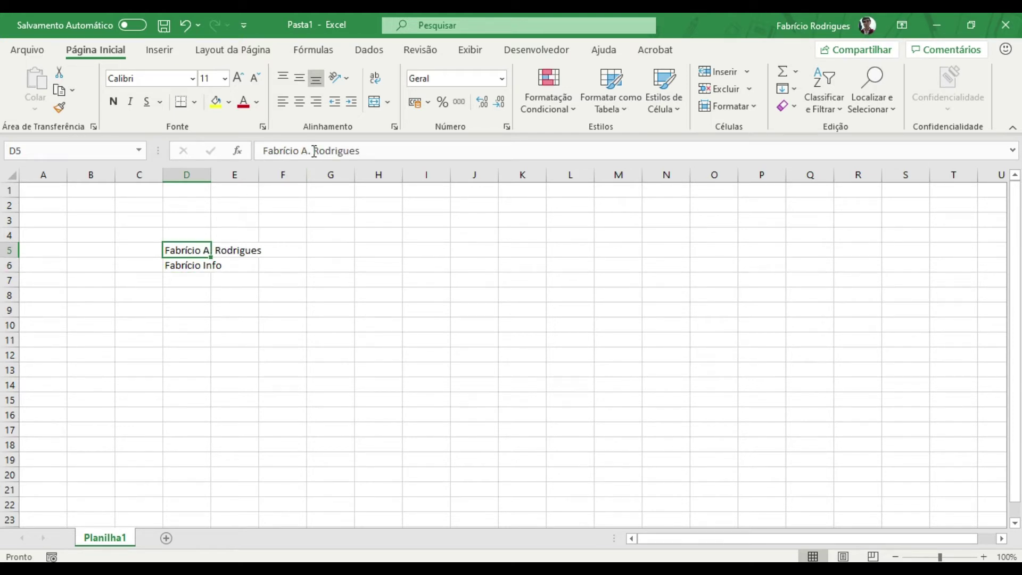
pyautogui.click(191, 269)
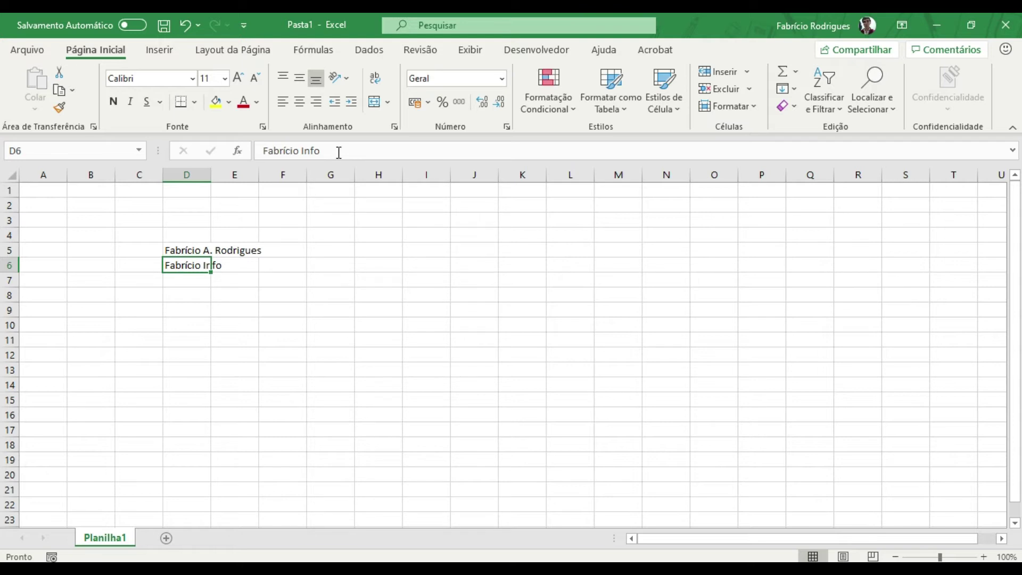
# Reopen D6 for in-cell editing and confirm it unchanged.
pyautogui.doubleClick(185, 265)
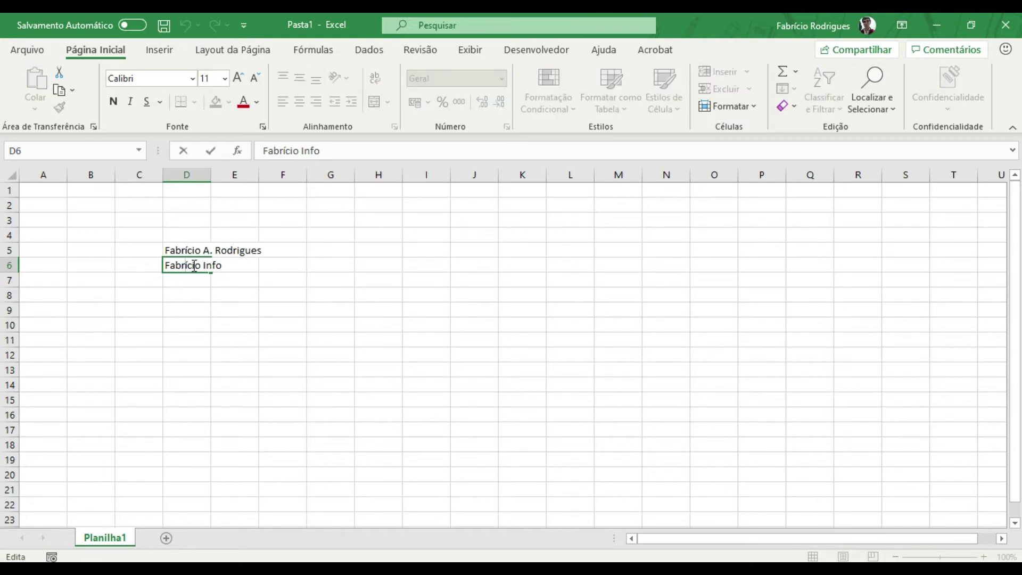
pyautogui.click(211, 264)
pyautogui.click(176, 266)
pyautogui.press('Return')
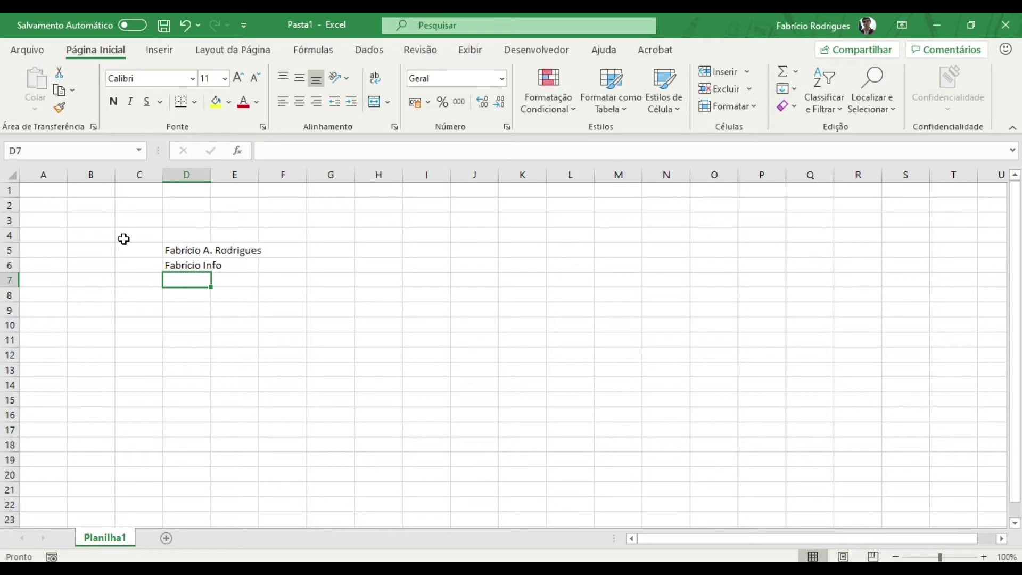
pyautogui.click(44, 174)
# Practise selecting whole columns B through I by their headers.
pyautogui.click(90, 174)
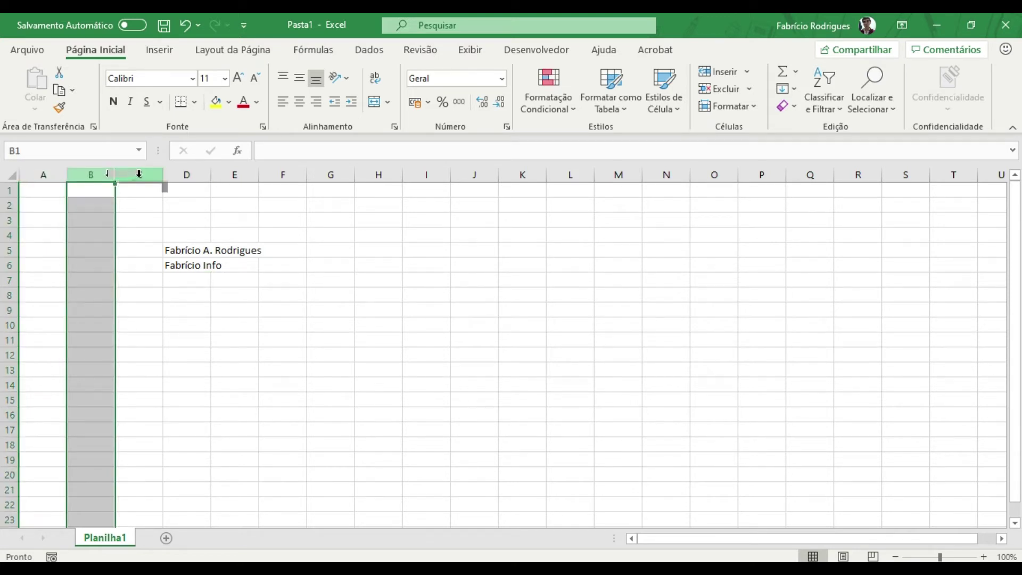
pyautogui.click(152, 174)
pyautogui.click(184, 175)
pyautogui.click(229, 174)
pyautogui.click(279, 174)
pyautogui.click(319, 175)
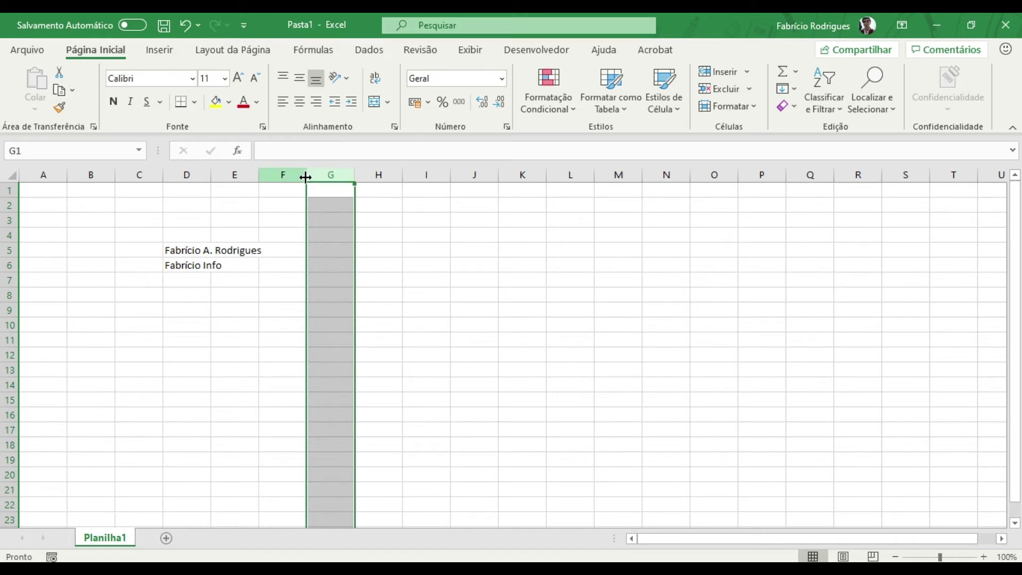
pyautogui.click(372, 174)
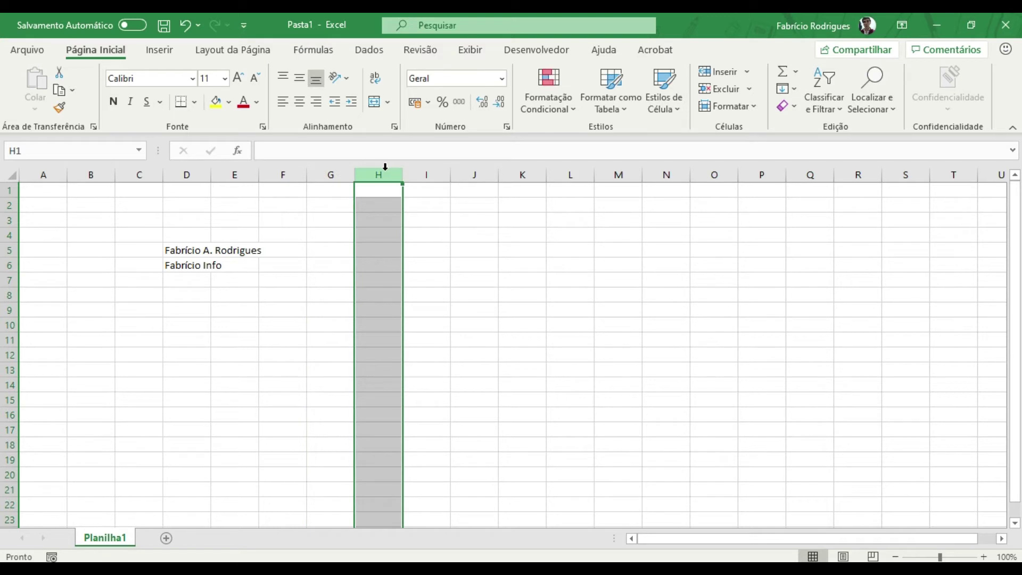
pyautogui.click(295, 173)
pyautogui.click(333, 174)
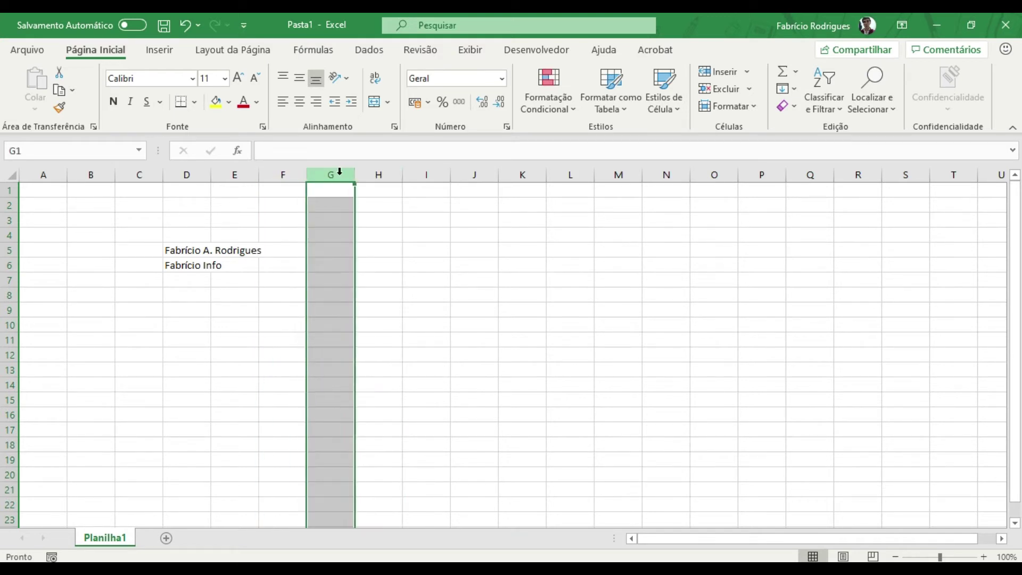
pyautogui.click(374, 174)
pyautogui.click(425, 173)
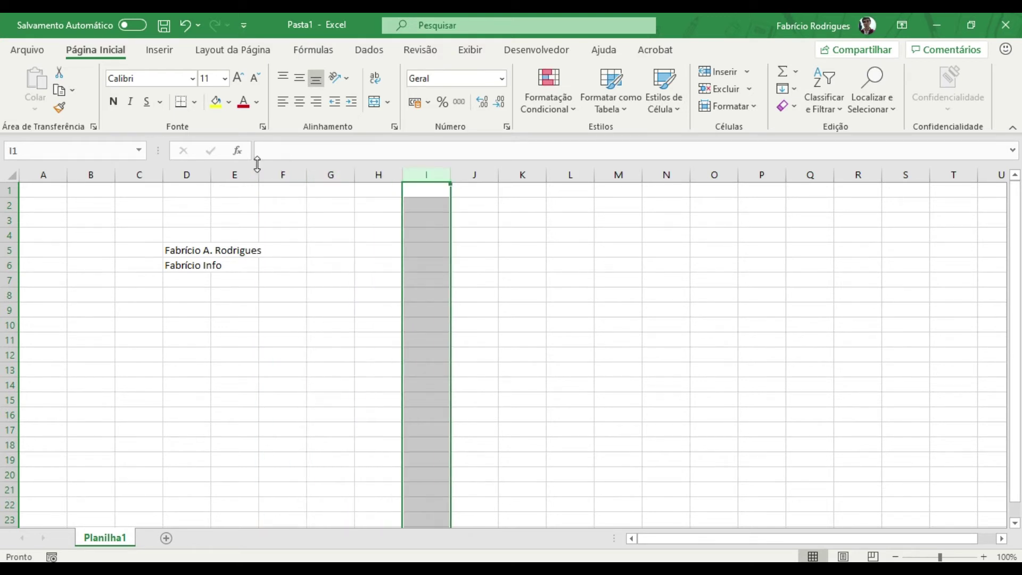
pyautogui.click(234, 174)
pyautogui.click(184, 174)
pyautogui.click(139, 174)
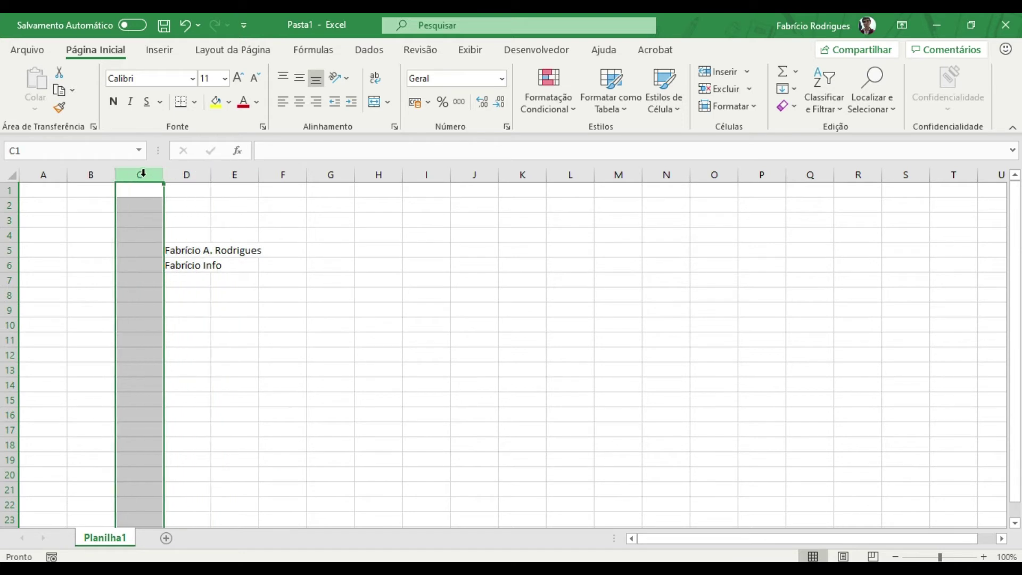
pyautogui.click(426, 175)
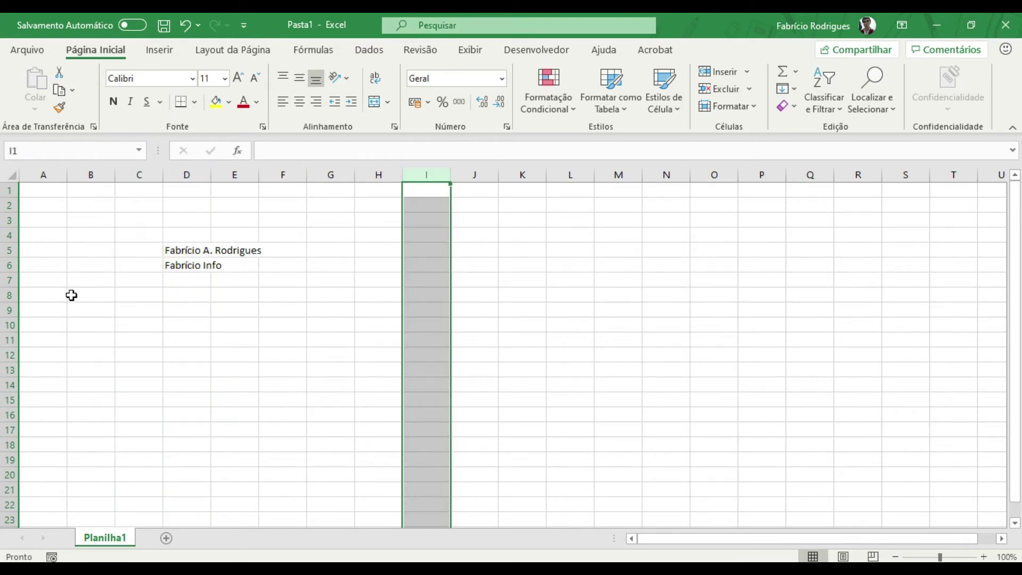
# Select whole rows 1 to 6 and column D, ending with row 5 selected.
pyautogui.click(9, 205)
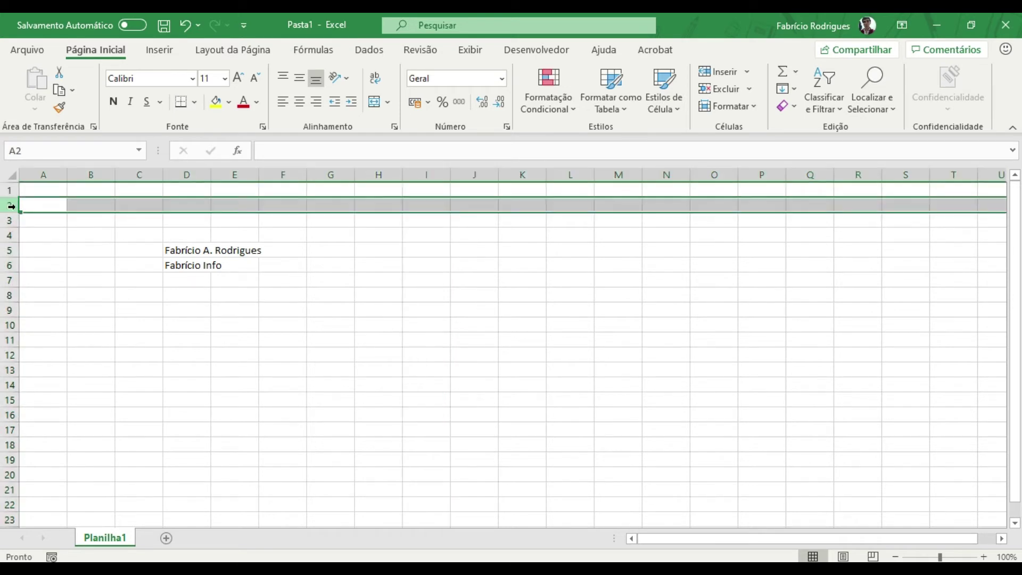
pyautogui.click(9, 190)
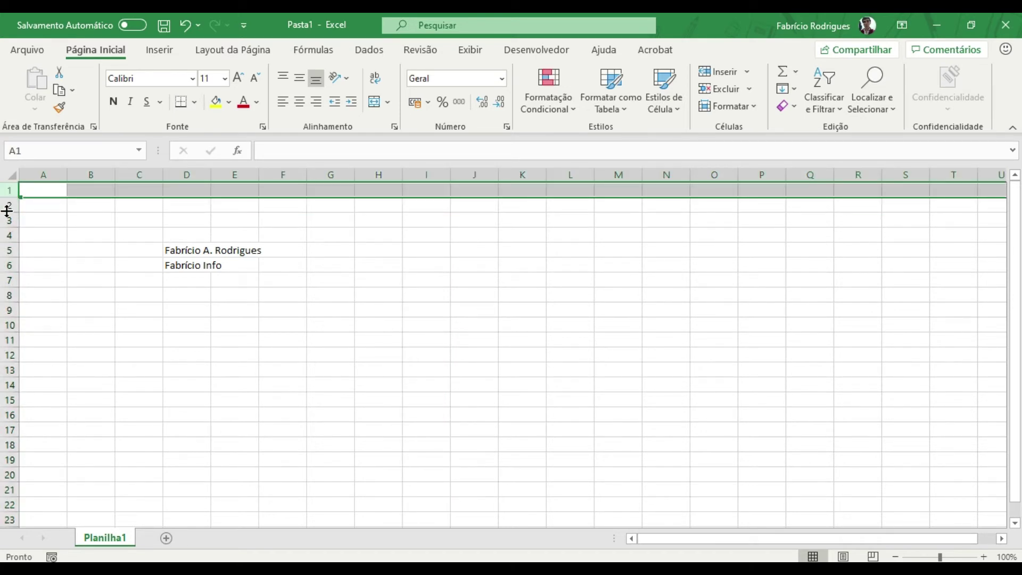
pyautogui.click(9, 220)
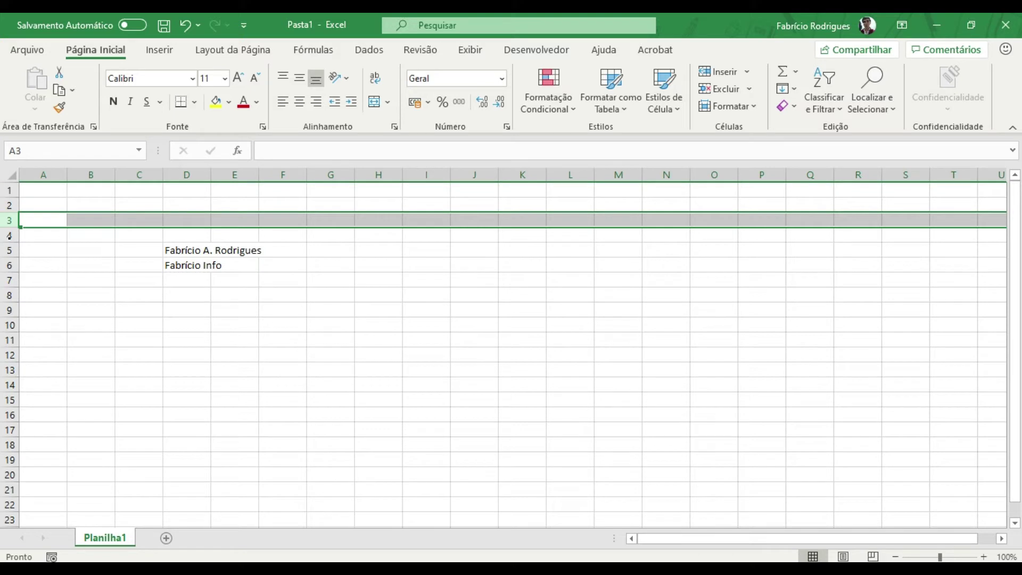
pyautogui.click(9, 235)
pyautogui.click(9, 250)
pyautogui.click(10, 265)
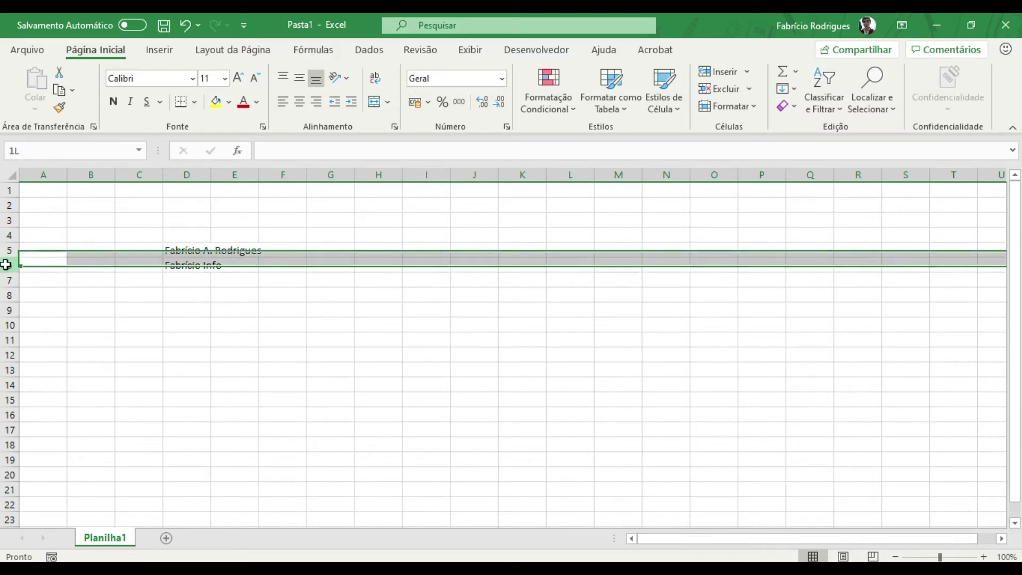
pyautogui.click(10, 280)
pyautogui.click(185, 174)
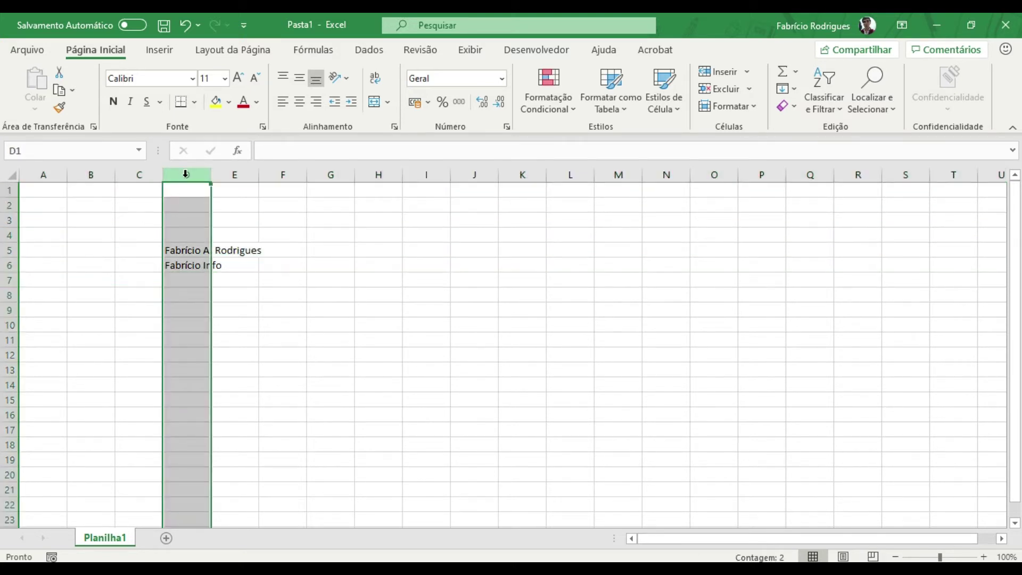
pyautogui.click(9, 250)
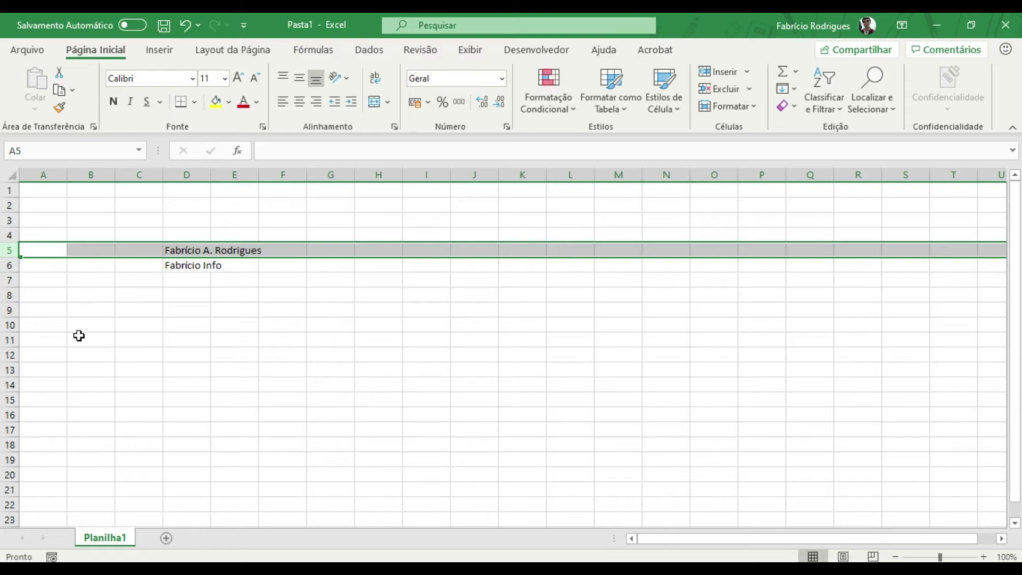
pyautogui.click(188, 249)
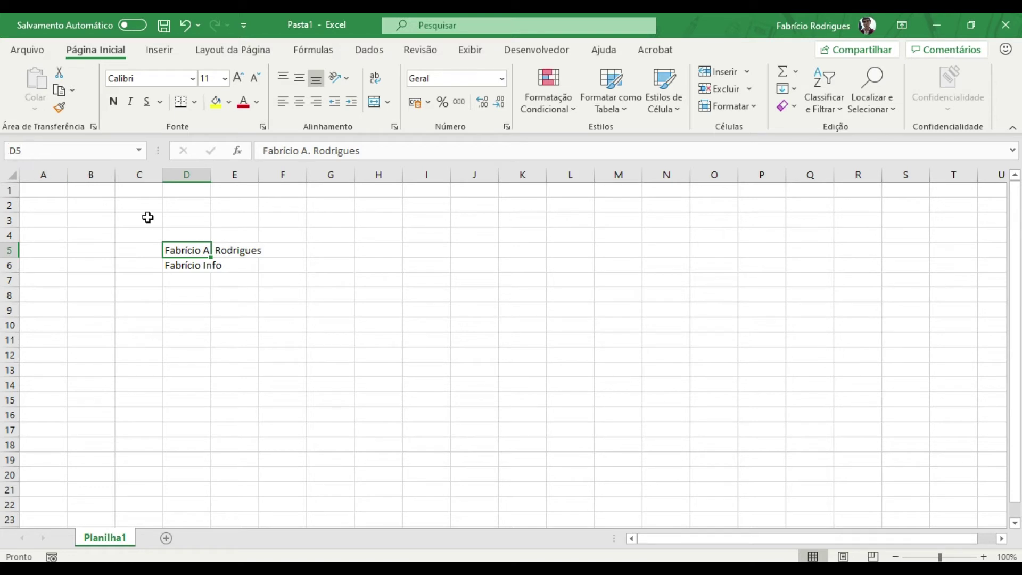
pyautogui.click(227, 251)
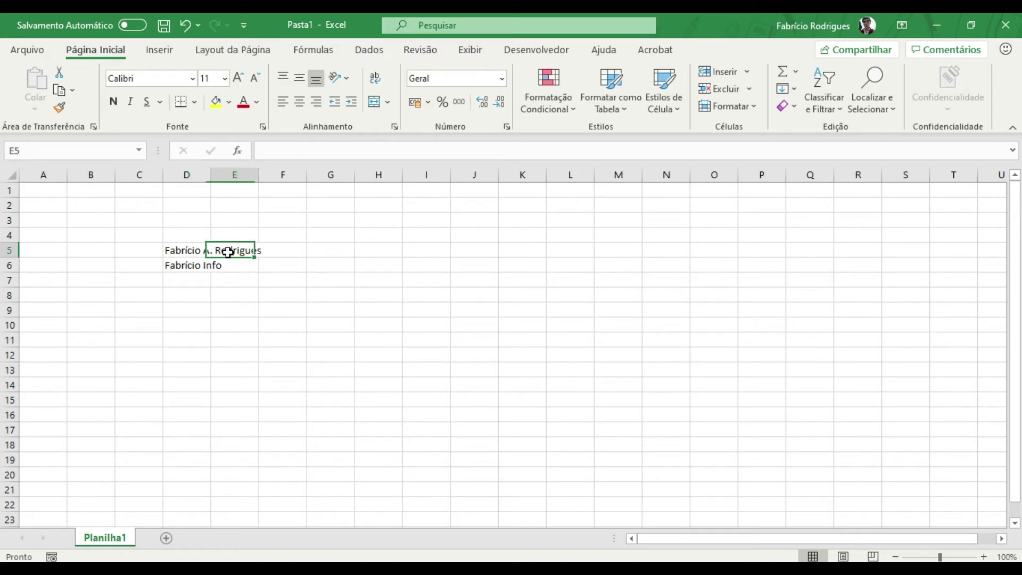
pyautogui.click(179, 266)
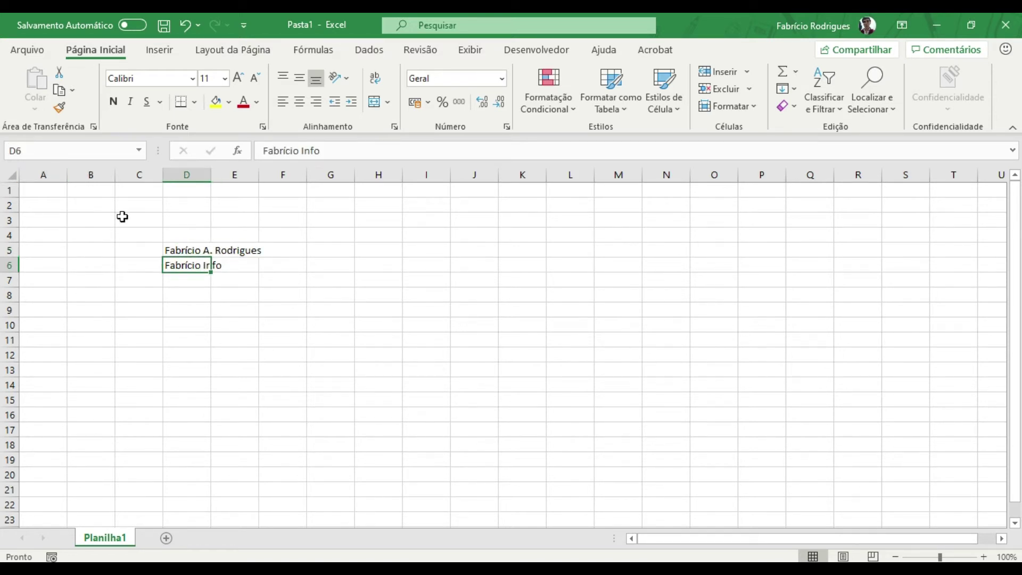
pyautogui.click(223, 261)
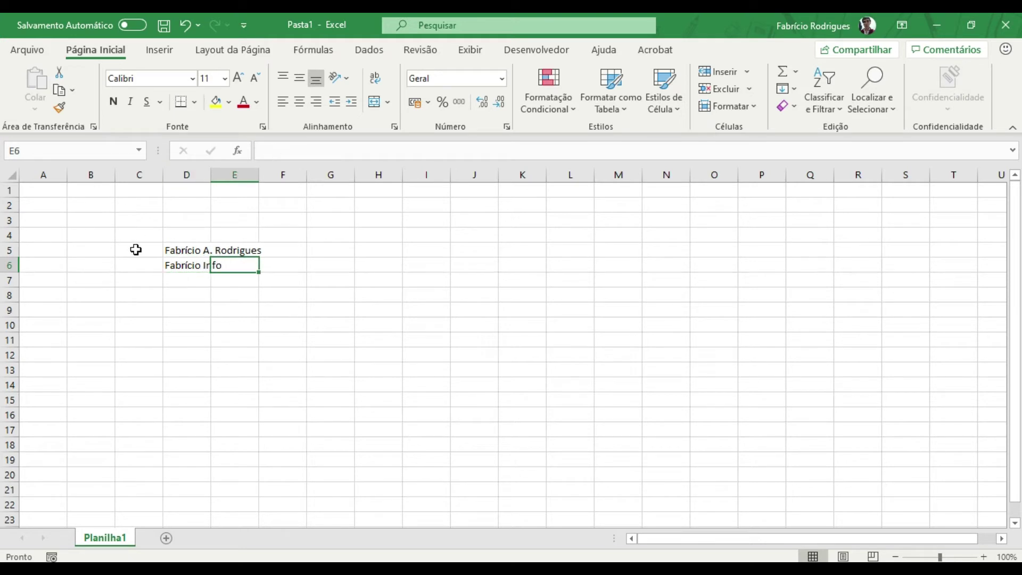
pyautogui.click(170, 336)
pyautogui.click(255, 325)
pyautogui.click(92, 236)
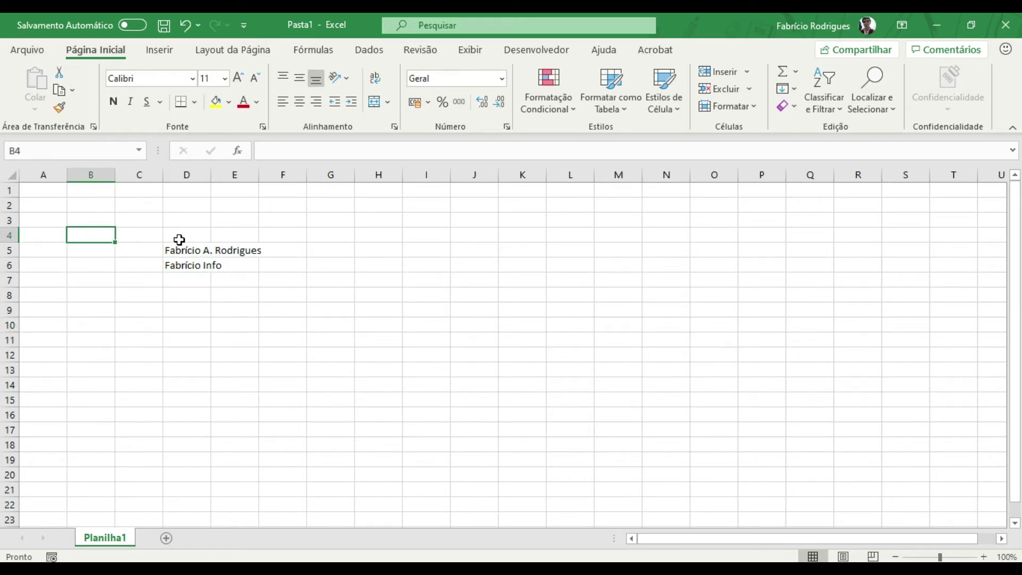
pyautogui.click(234, 237)
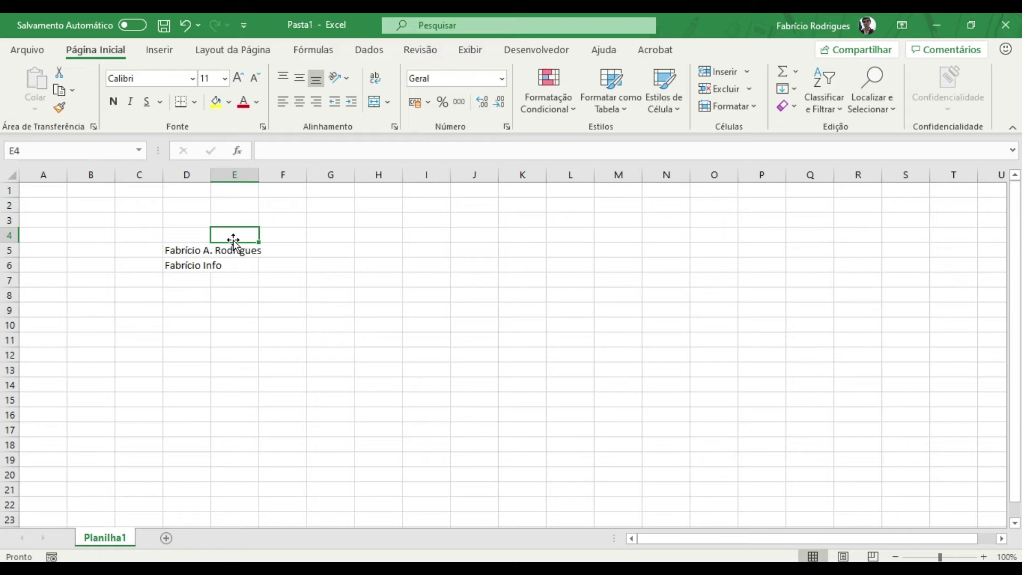
pyautogui.click(133, 325)
pyautogui.click(229, 339)
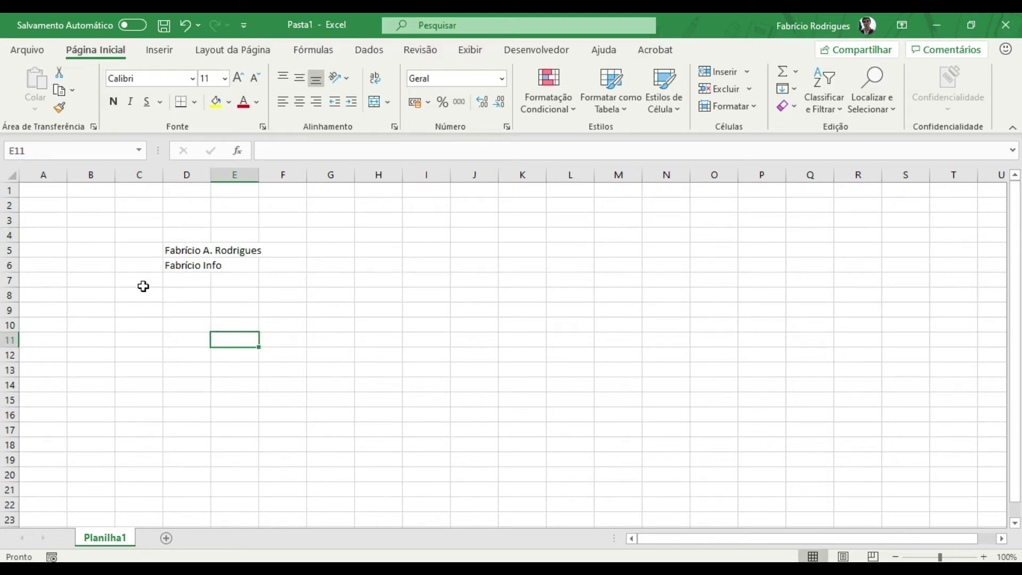
# Select rows 1 and 3, columns B to D, then the single cell D9.
pyautogui.click(9, 190)
pyautogui.click(9, 220)
pyautogui.click(105, 175)
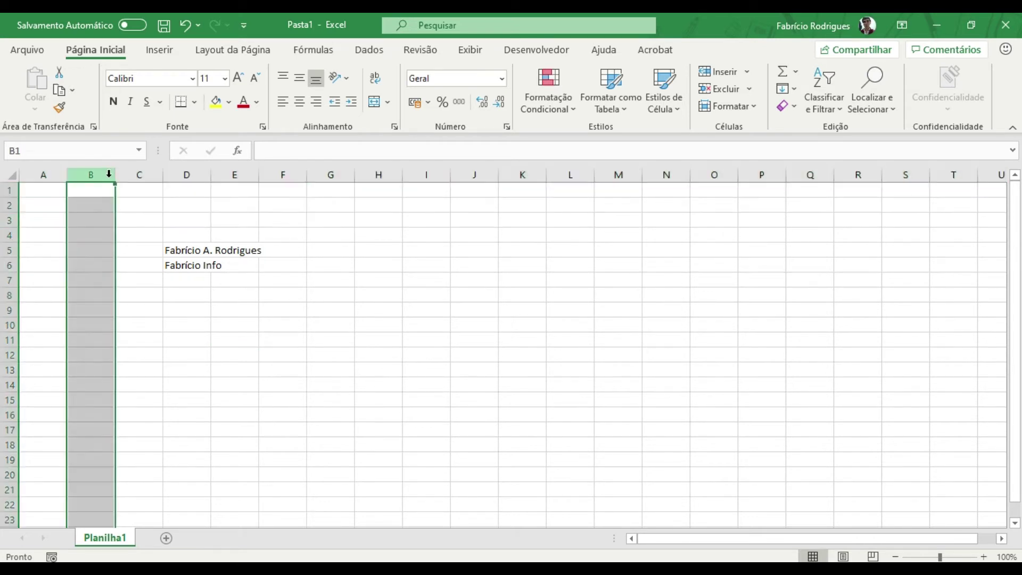
pyautogui.click(133, 175)
pyautogui.click(184, 176)
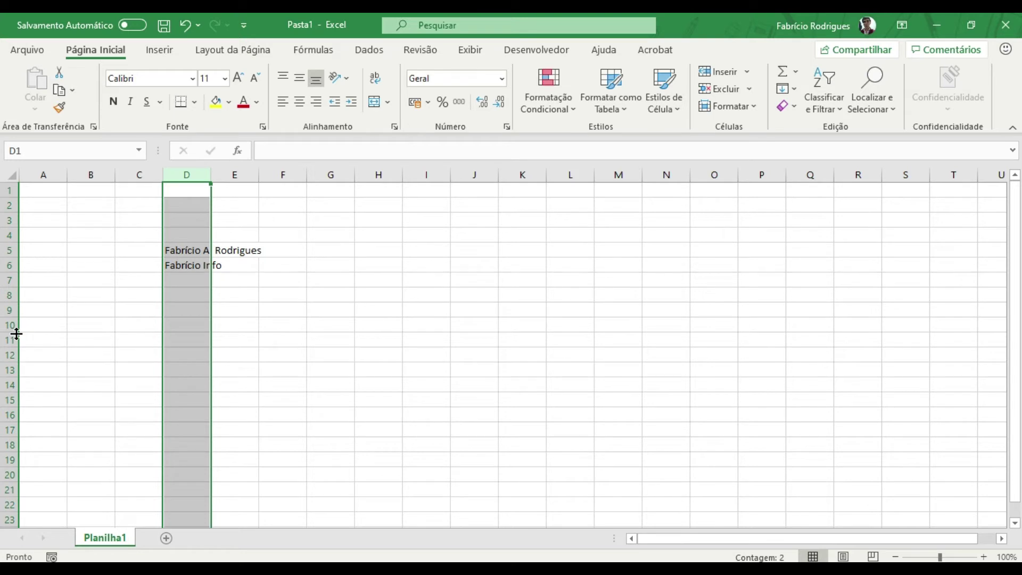
pyautogui.click(171, 309)
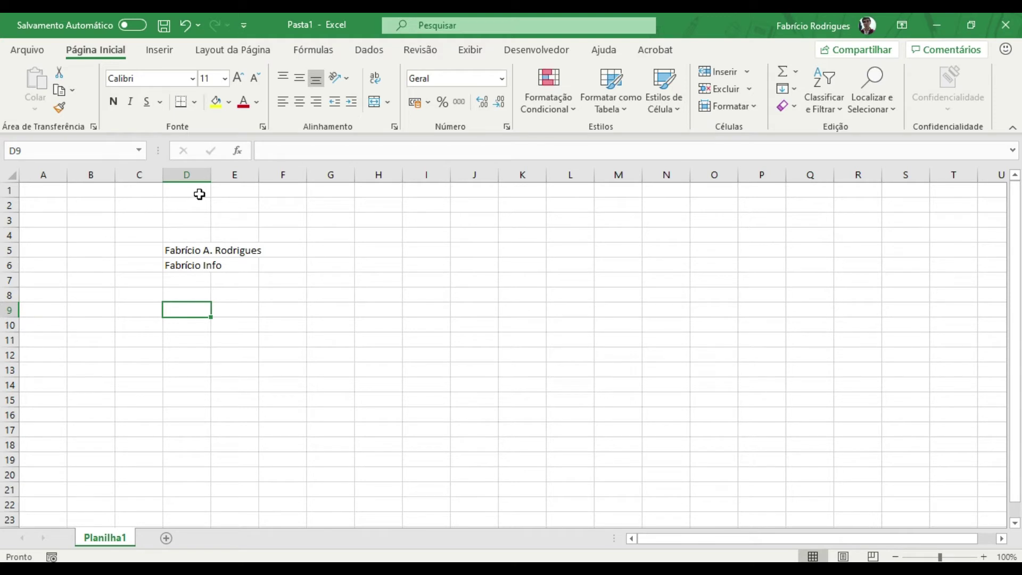
# Select column F, rows 5 and 8, column G and row 3, then add sheet Planilha2.
pyautogui.click(273, 171)
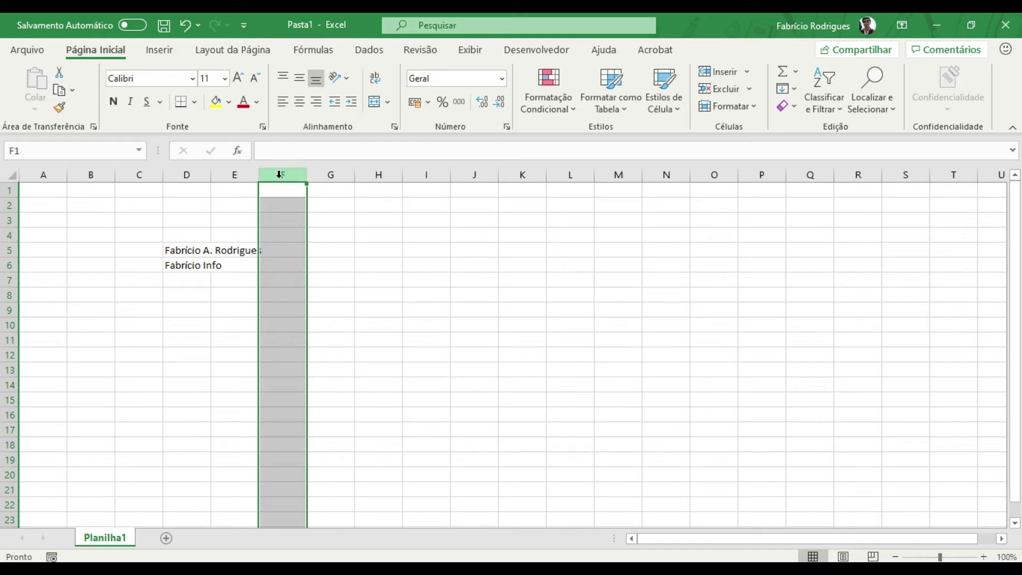
pyautogui.click(11, 251)
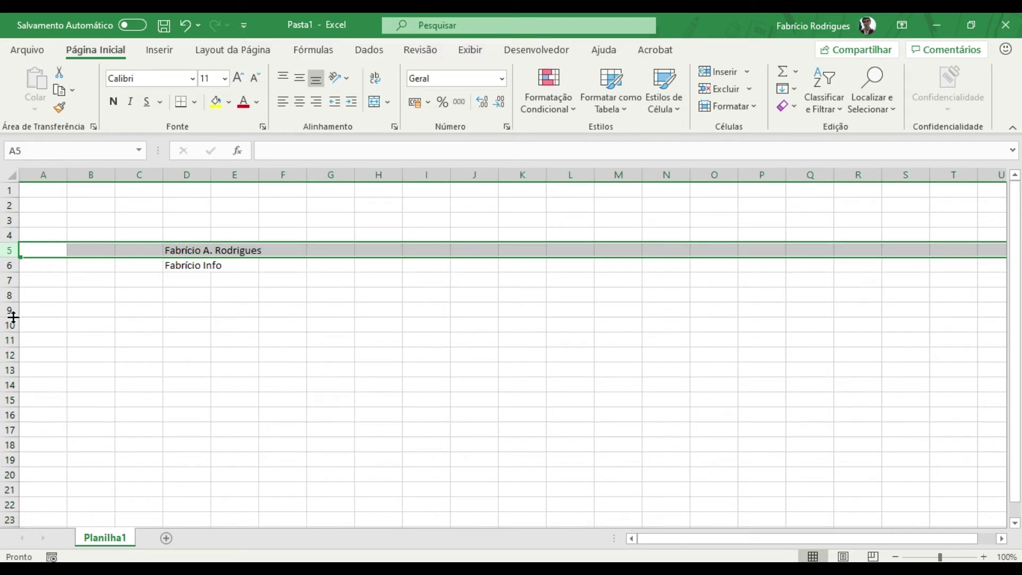
pyautogui.click(11, 296)
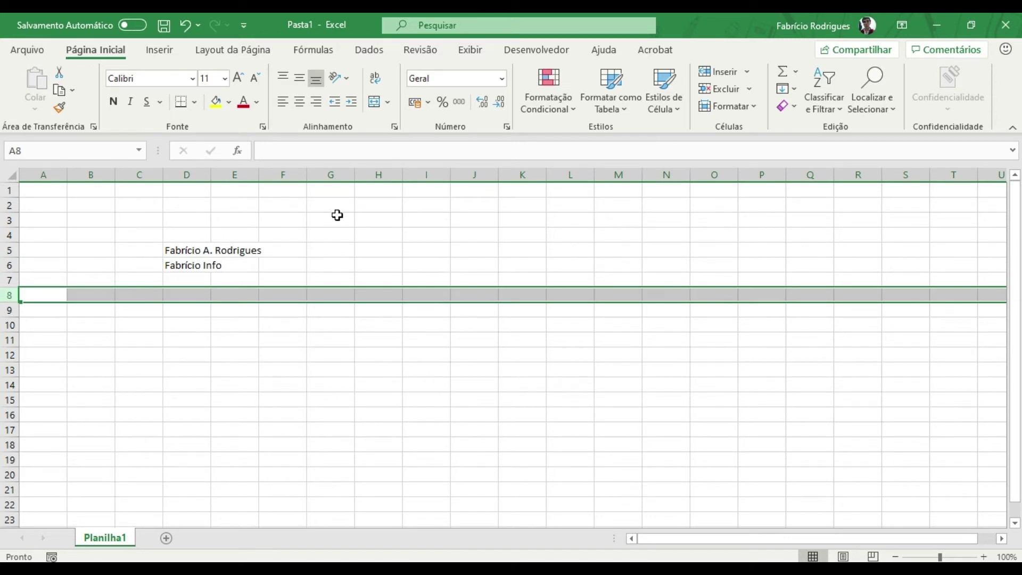
pyautogui.click(334, 172)
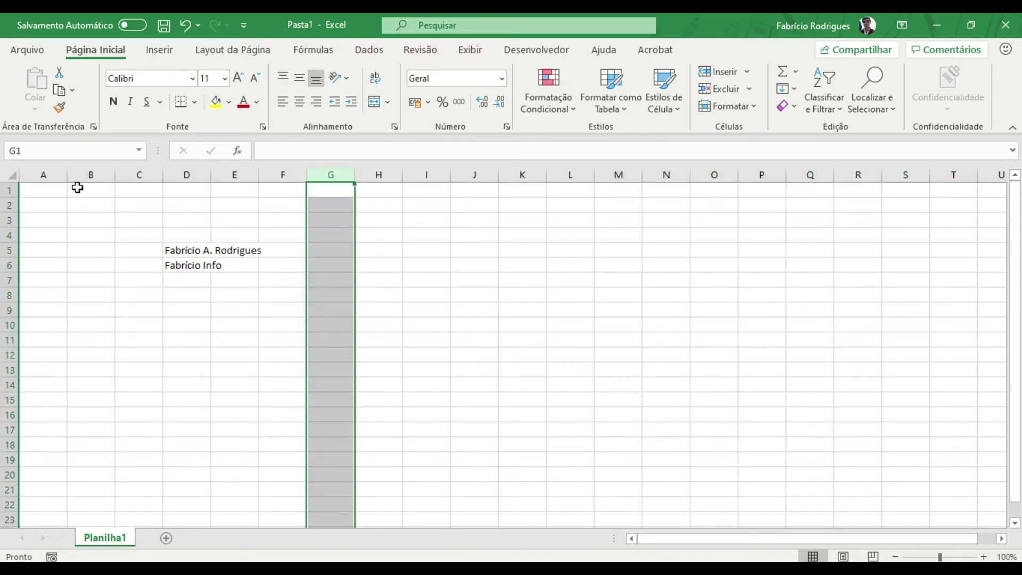
pyautogui.click(10, 221)
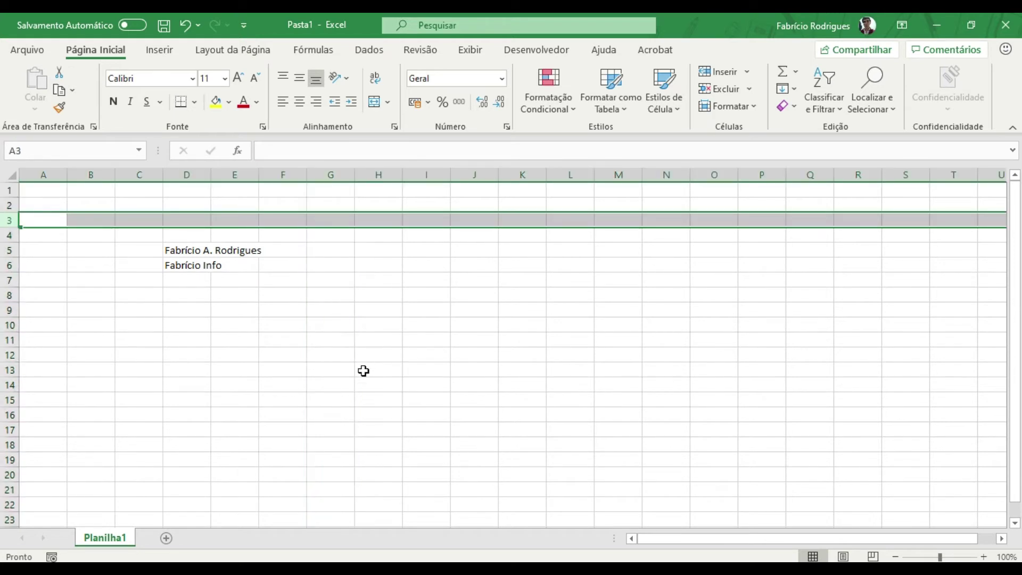
pyautogui.click(251, 358)
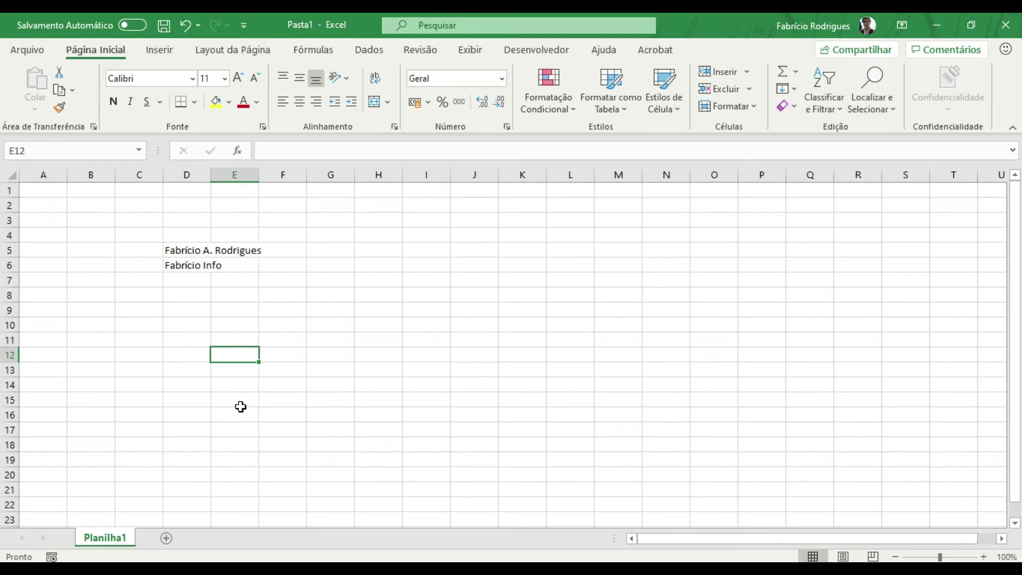
pyautogui.click(167, 539)
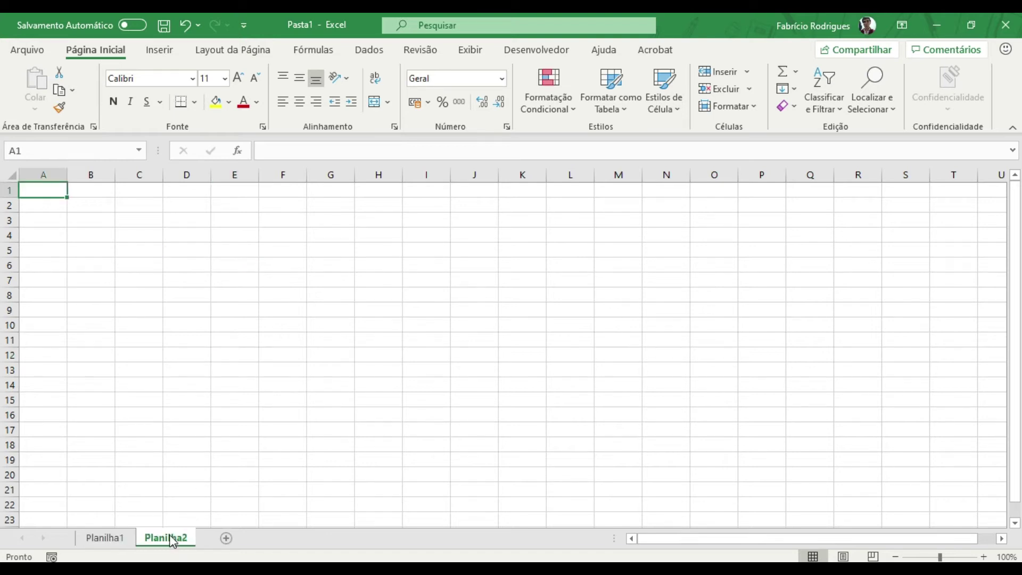
# Add Planilha3 and switch between the Planilha1, Planilha2 and Planilha3 tabs.
pyautogui.click(227, 540)
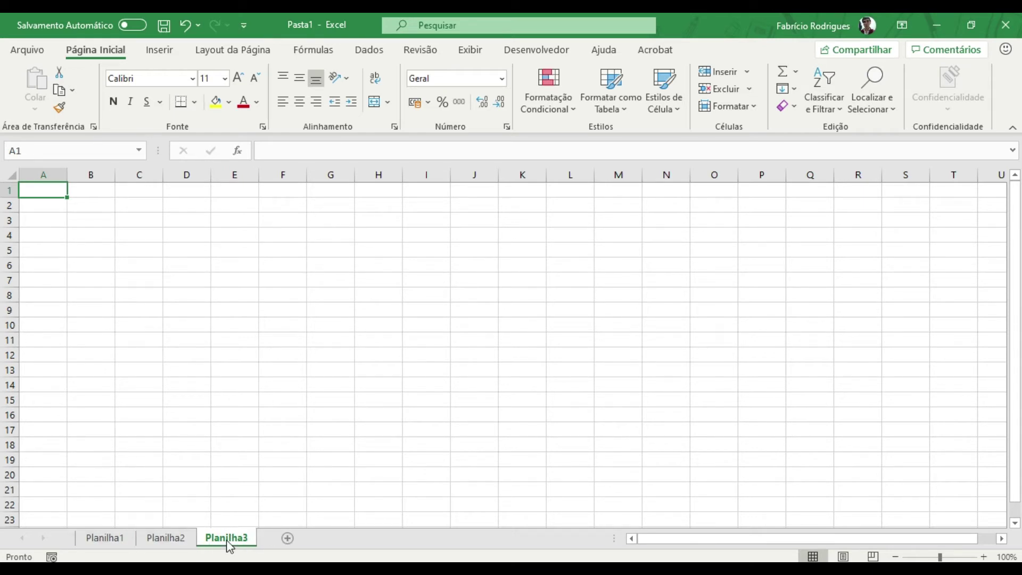
pyautogui.click(126, 541)
pyautogui.click(169, 540)
pyautogui.click(218, 541)
pyautogui.click(126, 541)
pyautogui.click(162, 541)
pyautogui.click(210, 541)
pyautogui.click(112, 541)
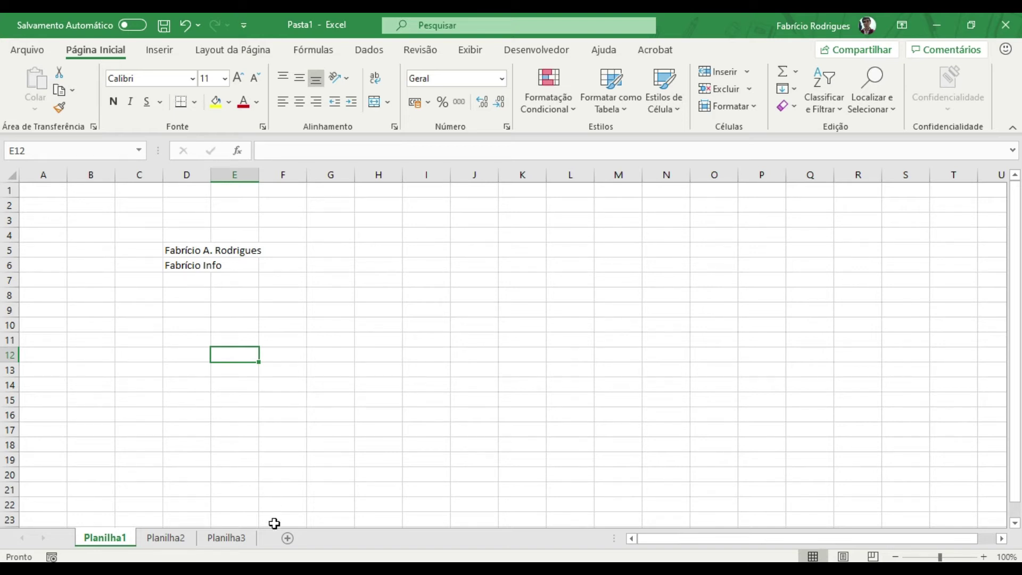
# Add Planilha4, move it to the end, and return to Planilha1.
pyautogui.click(287, 538)
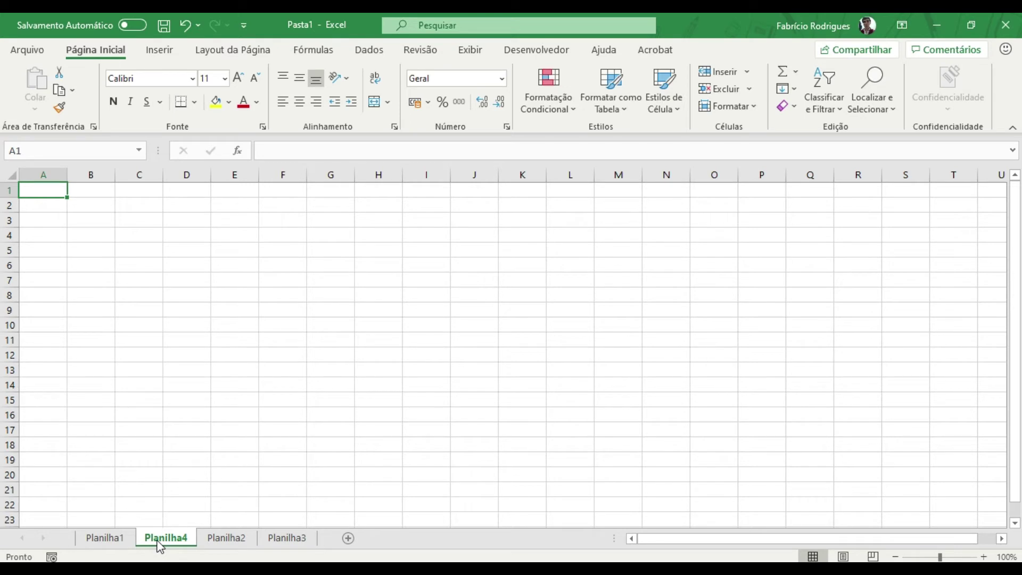
pyautogui.moveTo(145, 548); pyautogui.dragTo(324, 549)
pyautogui.click(102, 539)
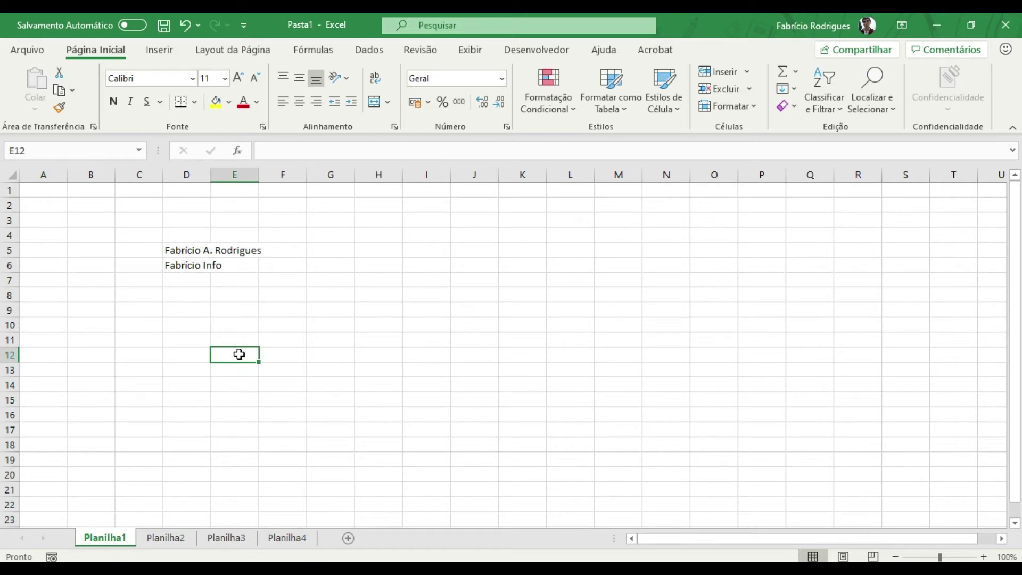
pyautogui.click(216, 307)
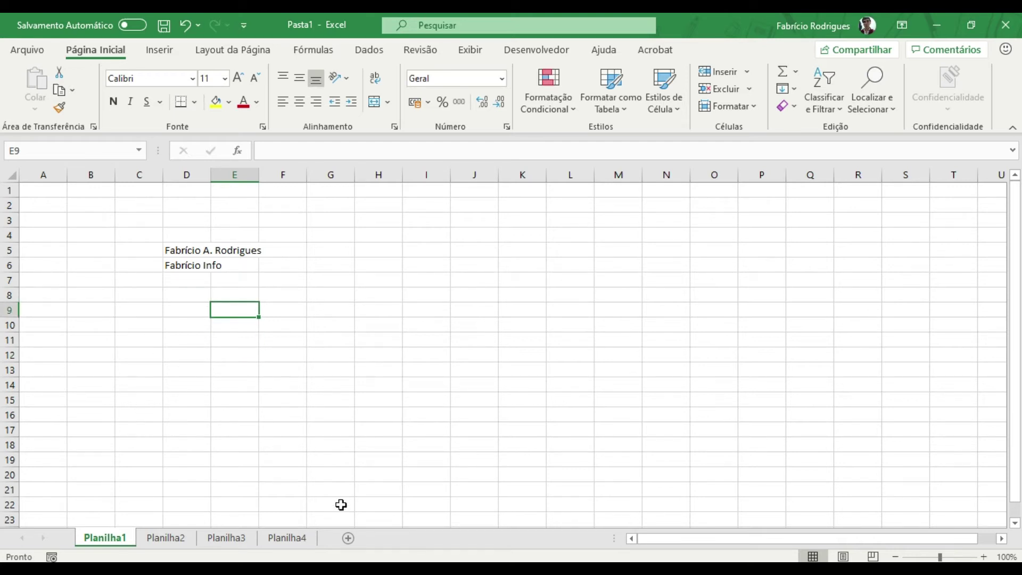
pyautogui.moveTo(664, 543); pyautogui.dragTo(695, 538)
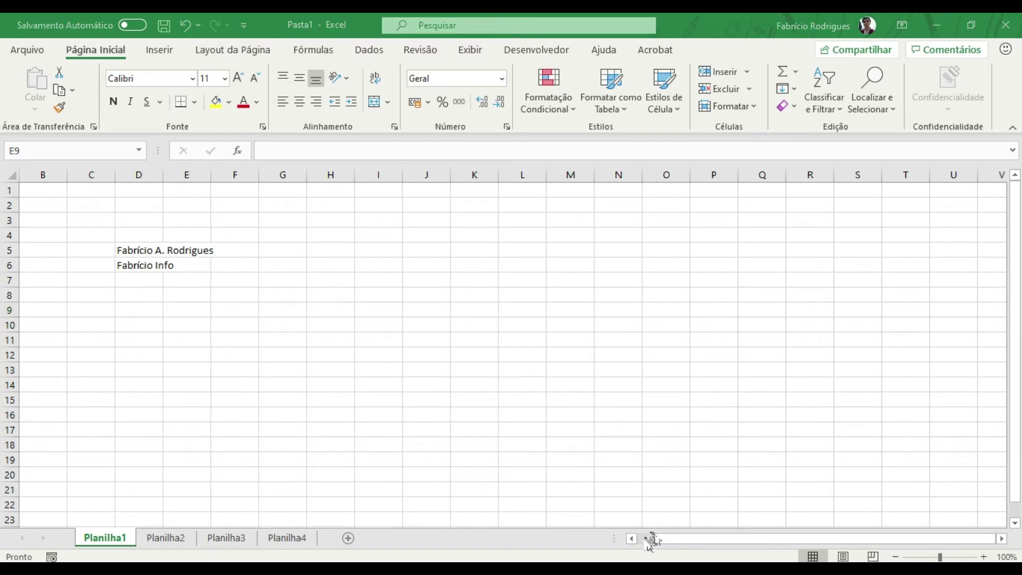
pyautogui.moveTo(661, 539); pyautogui.dragTo(644, 539)
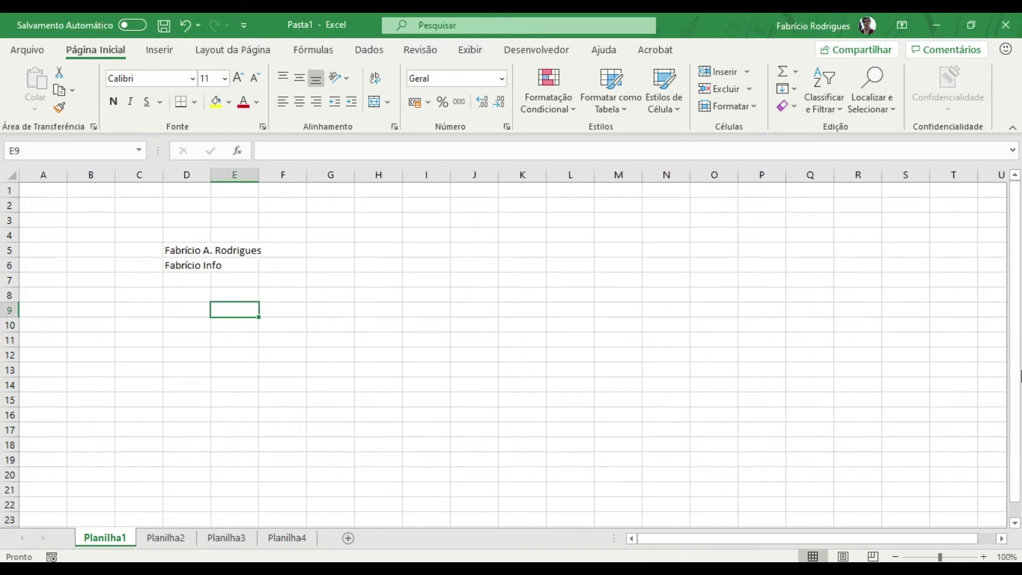
pyautogui.moveTo(1016, 381); pyautogui.dragTo(1016, 392)
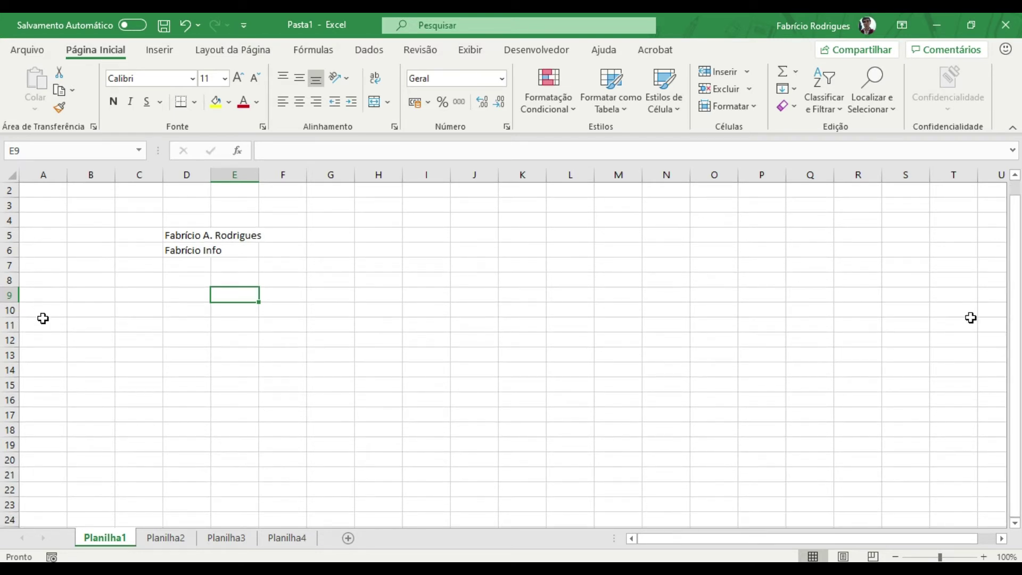
pyautogui.moveTo(1016, 196); pyautogui.dragTo(1016, 187)
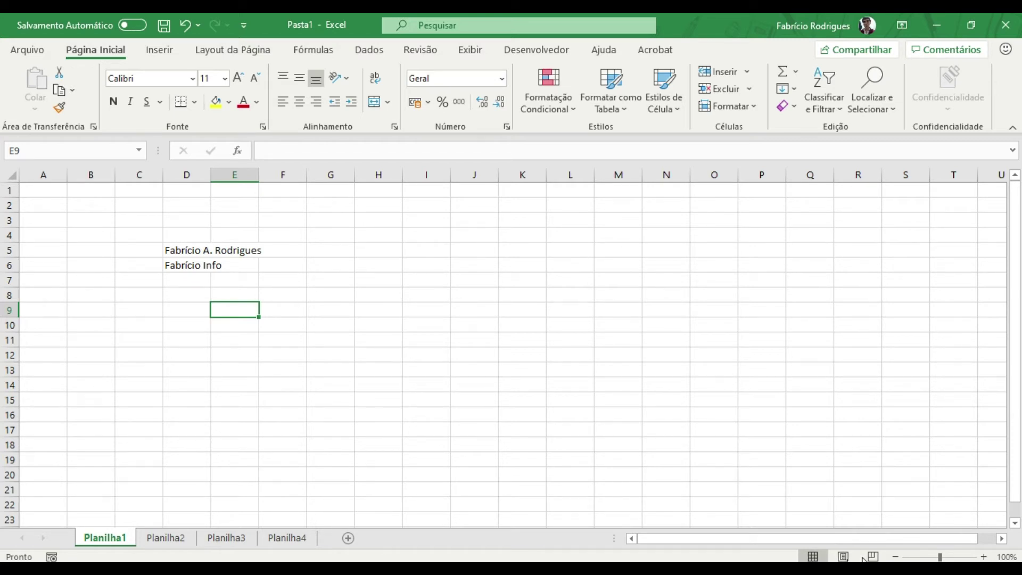
pyautogui.click(844, 556)
pyautogui.click(170, 253)
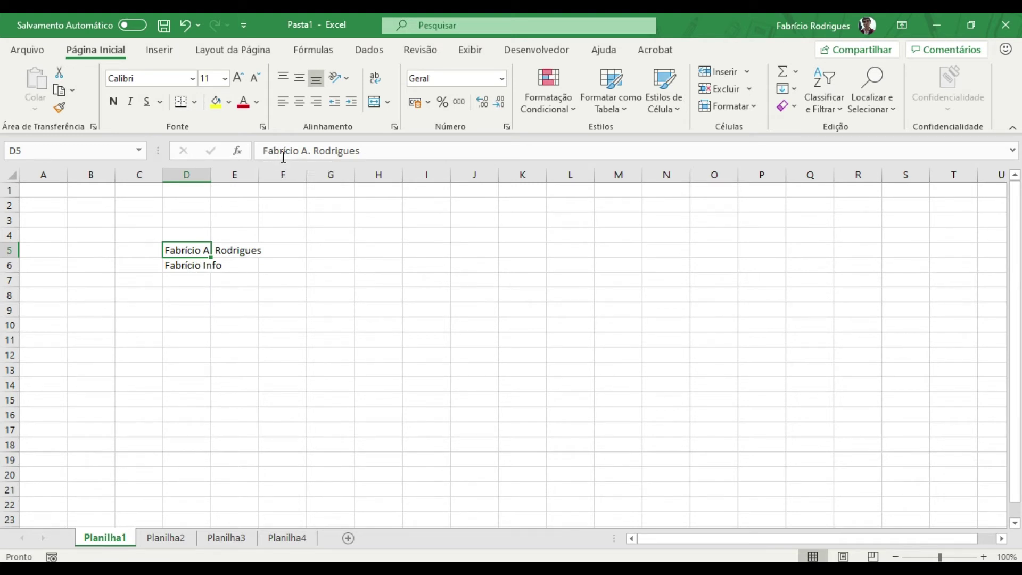
pyautogui.click(200, 279)
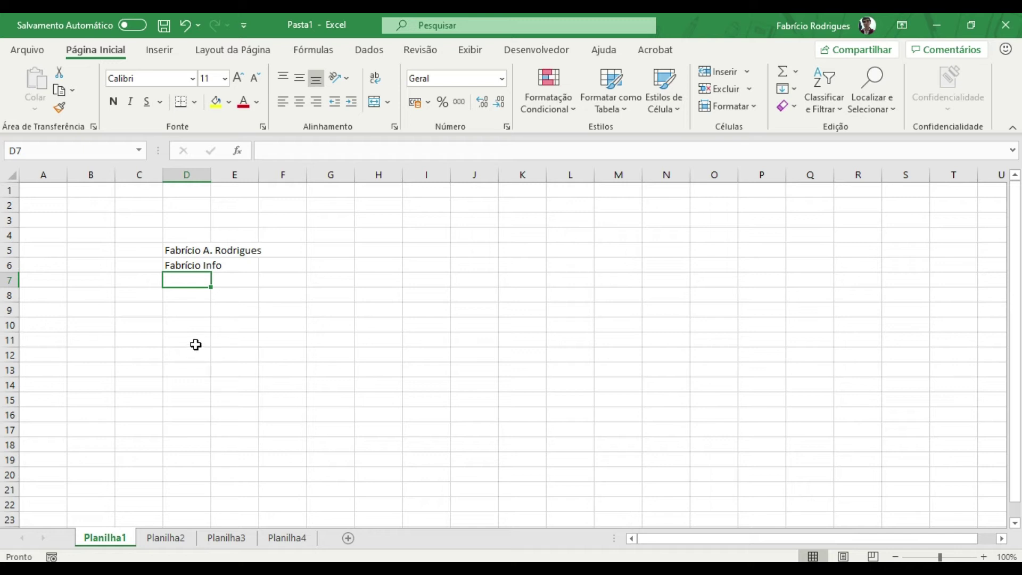
pyautogui.click(190, 248)
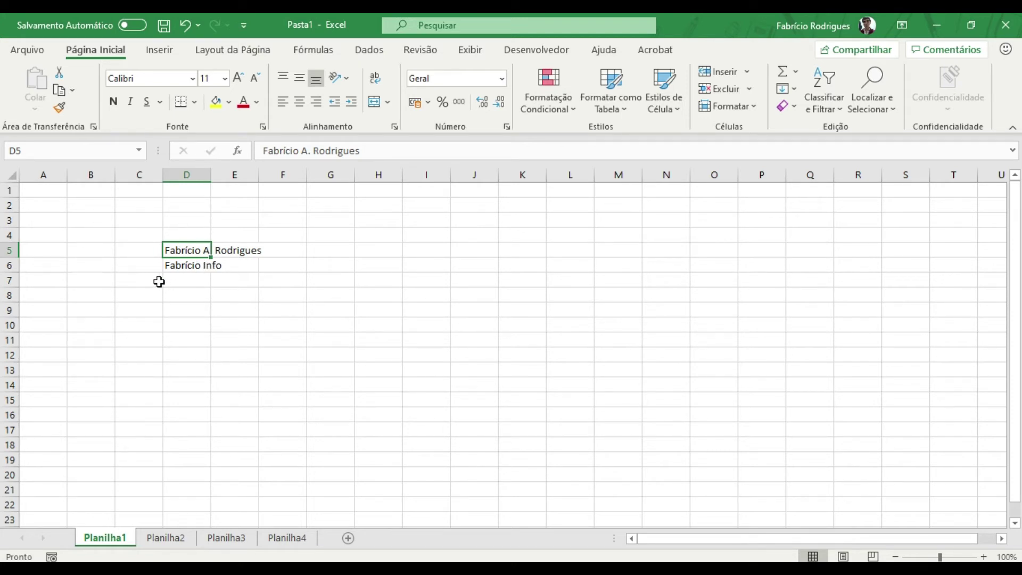
pyautogui.moveTo(123, 226); pyautogui.dragTo(477, 390)
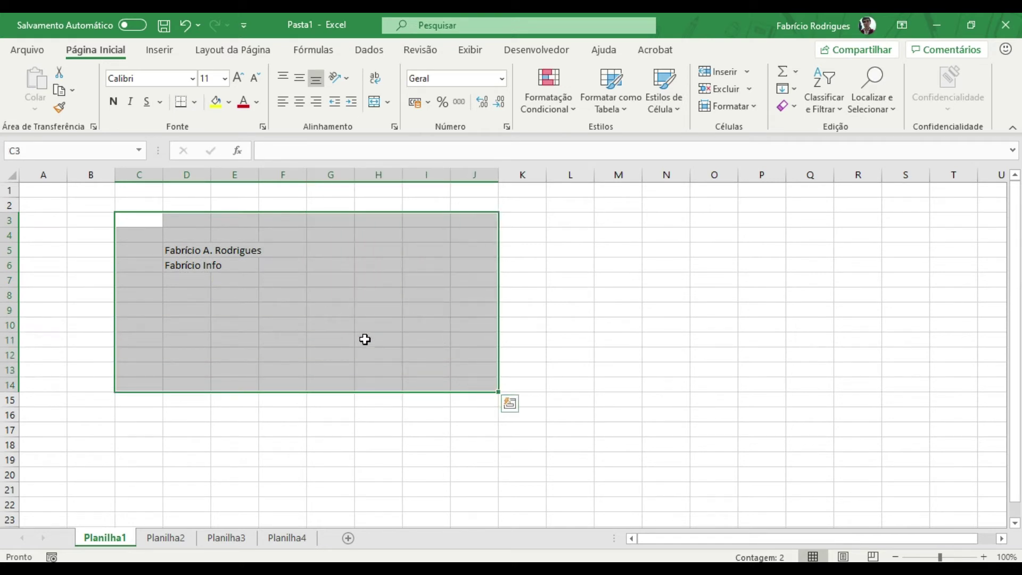
pyautogui.click(331, 324)
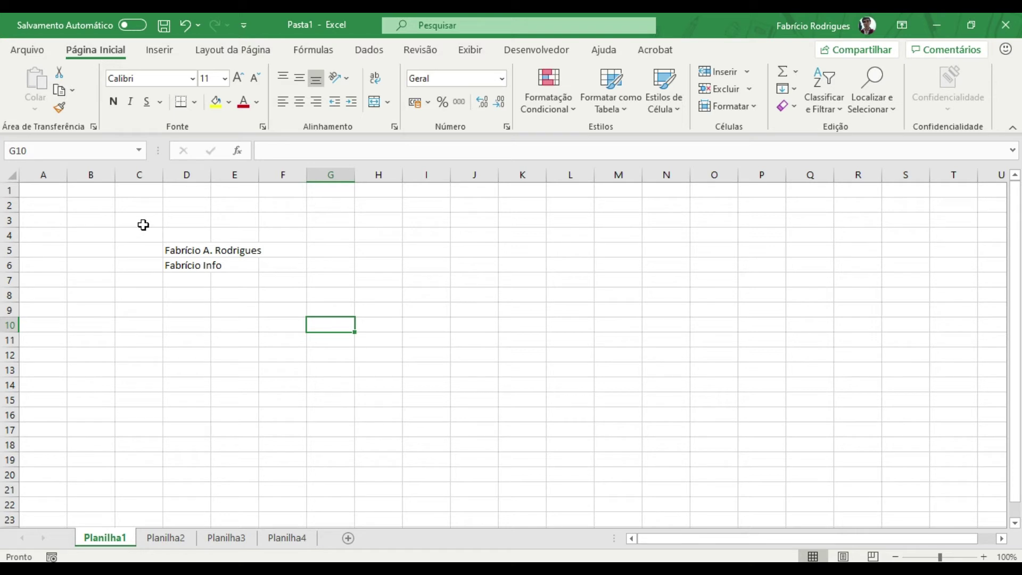
pyautogui.moveTo(144, 224)
pyautogui.mouseDown()
pyautogui.moveTo(194, 238)
pyautogui.moveTo(315, 240)
pyautogui.moveTo(328, 291)
pyautogui.mouseUp()
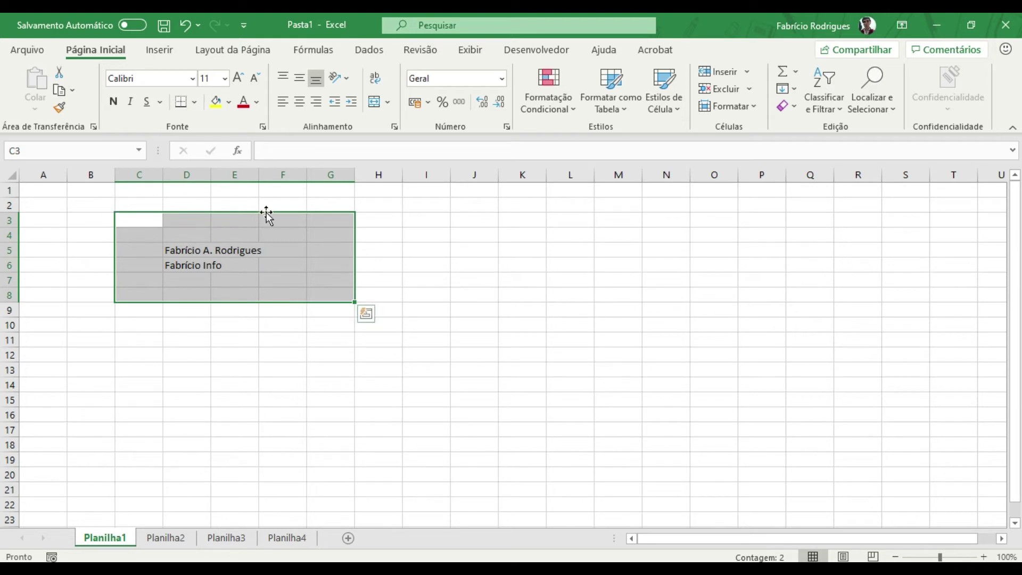
pyautogui.moveTo(165, 346); pyautogui.dragTo(362, 449)
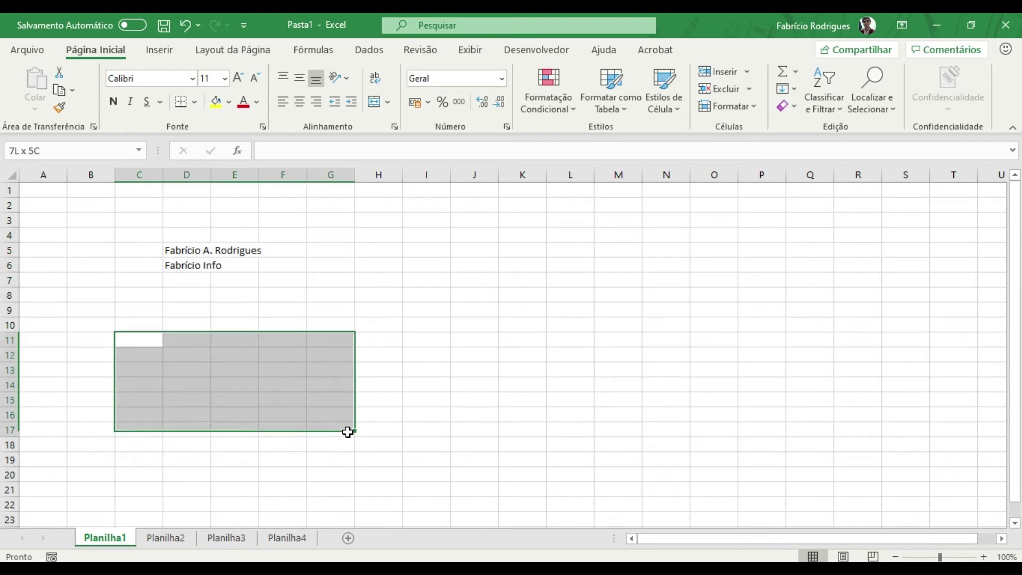
pyautogui.moveTo(136, 203)
pyautogui.mouseDown()
pyautogui.moveTo(219, 219)
pyautogui.moveTo(369, 278)
pyautogui.mouseUp()
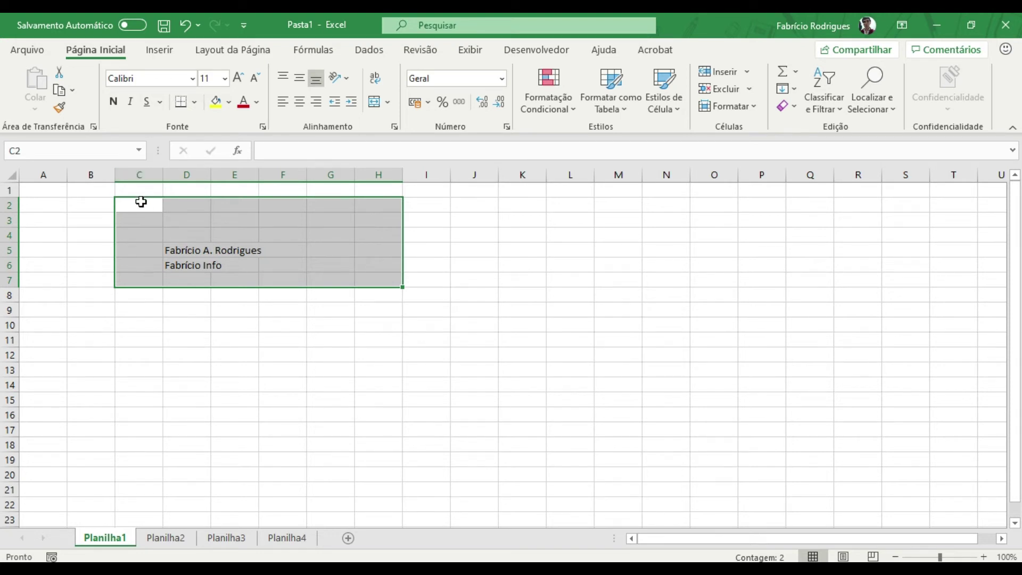
pyautogui.moveTo(141, 201); pyautogui.dragTo(346, 297)
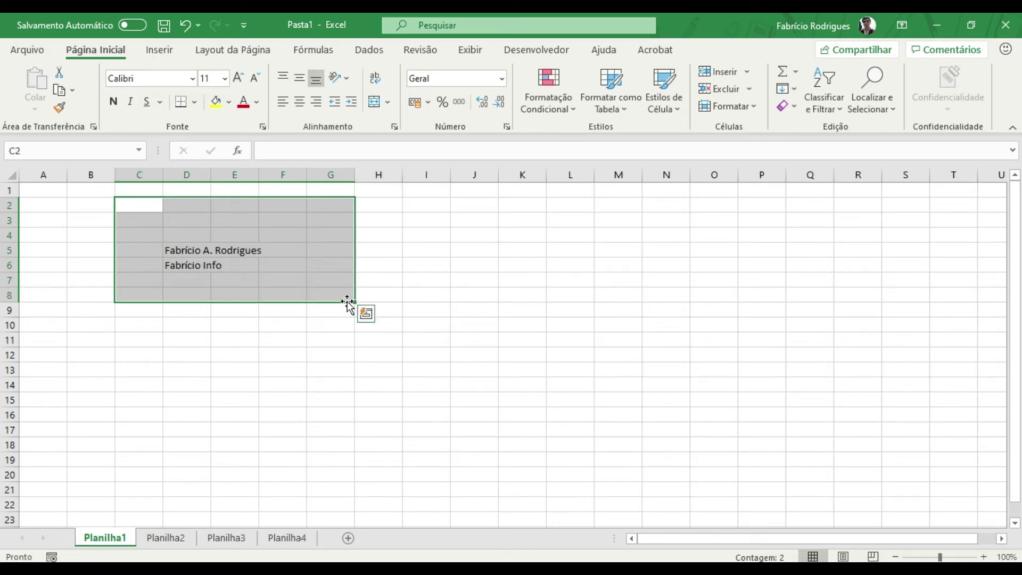
pyautogui.click(161, 423)
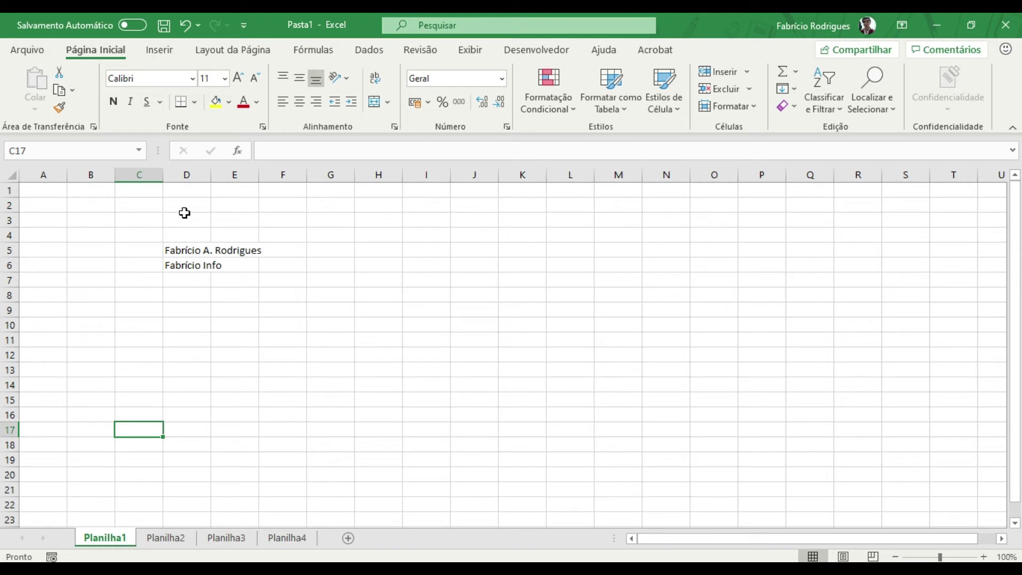
# Ctrl-select cells C2, G3, I4, F10, B11, G15, J13, J8, B7, K3, M8, H14, D13, F7, I7 and H11.
pyautogui.keyDown('ctrl'); pyautogui.click(131, 205); pyautogui.keyUp('ctrl')
pyautogui.keyDown('ctrl'); pyautogui.click(314, 220); pyautogui.keyUp('ctrl')
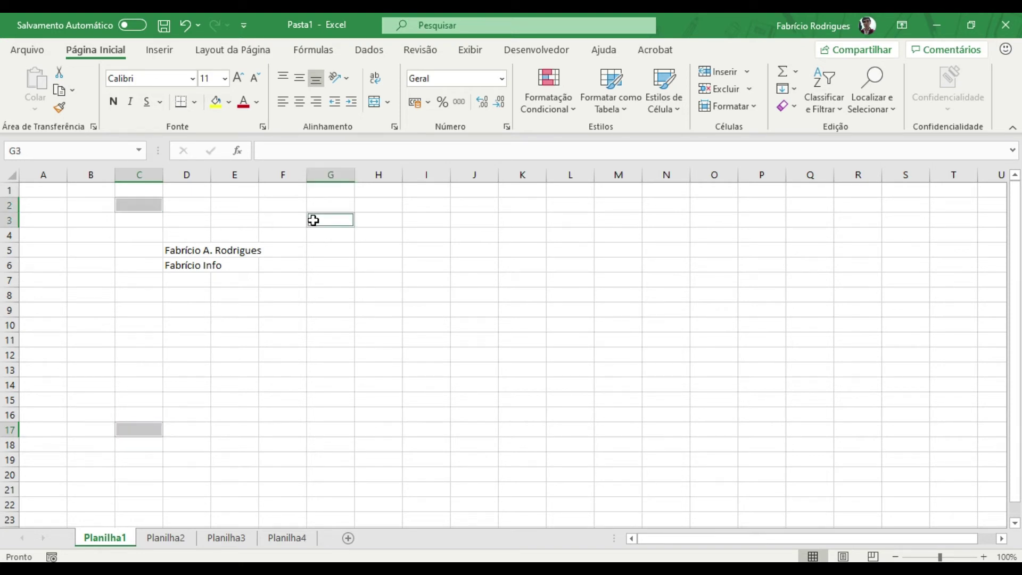
pyautogui.keyDown('ctrl'); pyautogui.click(408, 235); pyautogui.keyUp('ctrl')
pyautogui.keyDown('ctrl'); pyautogui.click(303, 322); pyautogui.keyUp('ctrl')
pyautogui.keyDown('ctrl'); pyautogui.click(108, 340); pyautogui.keyUp('ctrl')
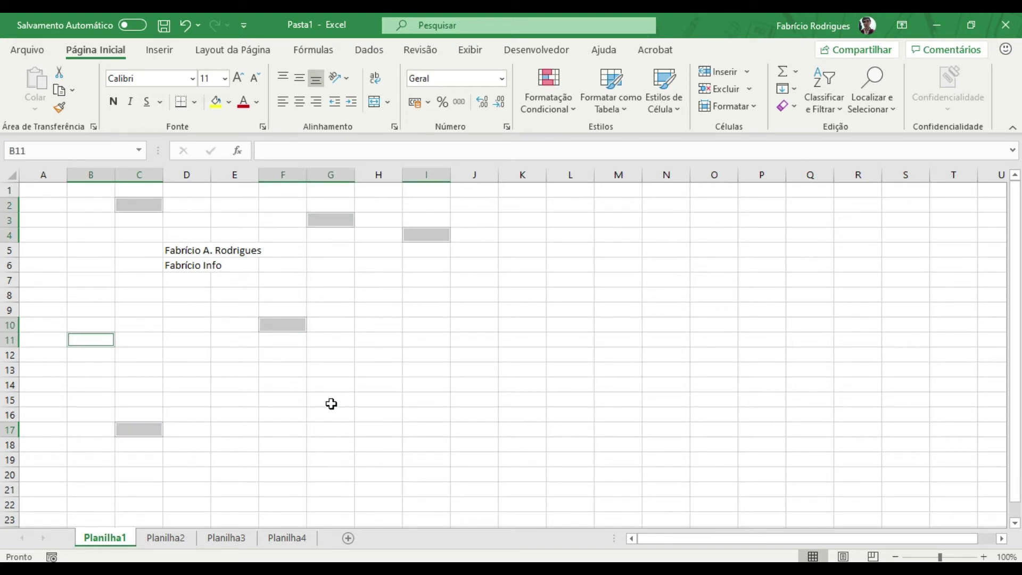
pyautogui.keyDown('ctrl'); pyautogui.click(330, 400); pyautogui.keyUp('ctrl')
pyautogui.keyDown('ctrl'); pyautogui.click(468, 366); pyautogui.keyUp('ctrl')
pyautogui.keyDown('ctrl'); pyautogui.click(457, 295); pyautogui.keyUp('ctrl')
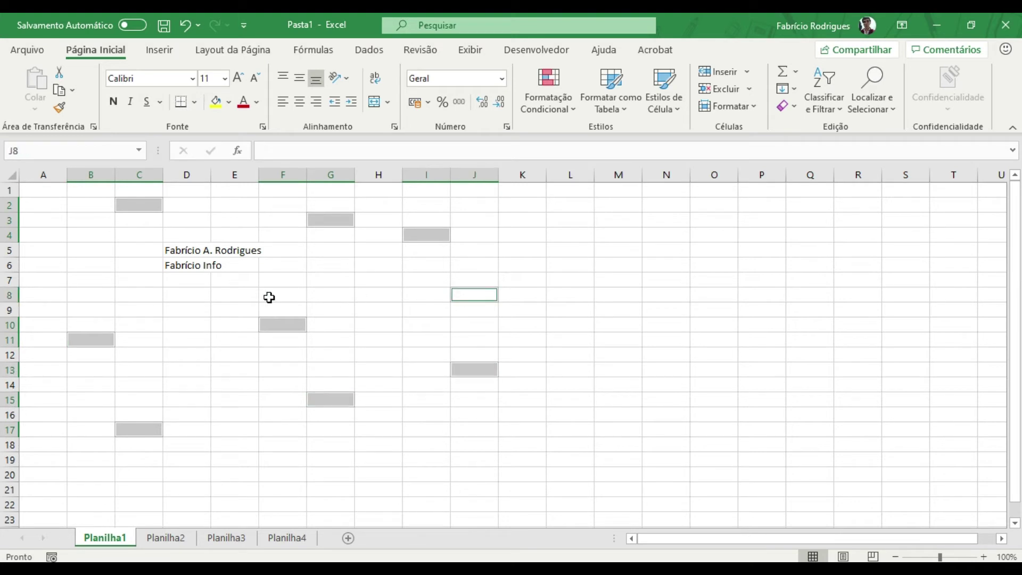
pyautogui.keyDown('ctrl'); pyautogui.click(78, 281); pyautogui.keyUp('ctrl')
pyautogui.keyDown('ctrl'); pyautogui.click(513, 218); pyautogui.keyUp('ctrl')
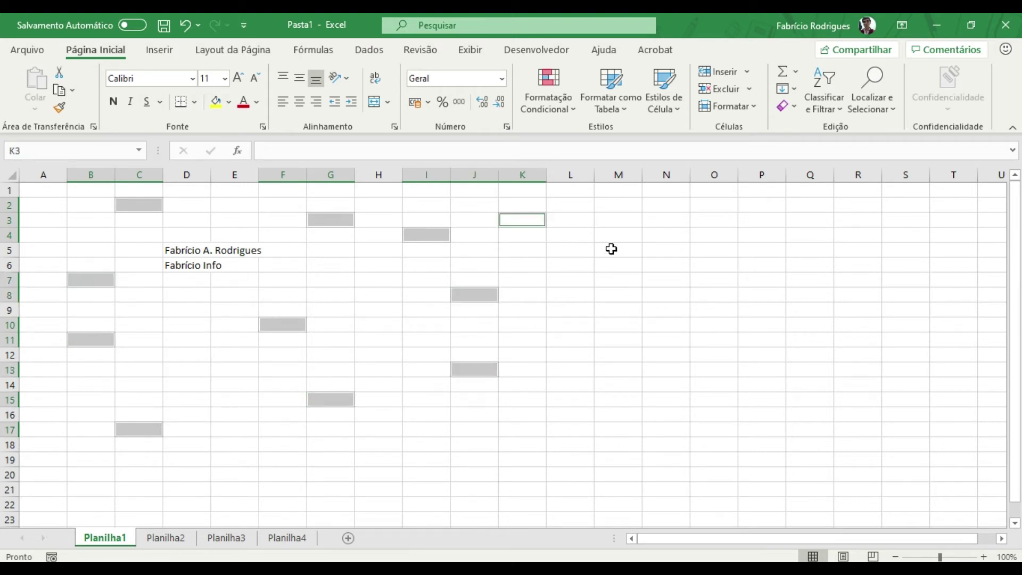
pyautogui.keyDown('ctrl'); pyautogui.click(626, 295); pyautogui.keyUp('ctrl')
pyautogui.keyDown('ctrl'); pyautogui.click(376, 378); pyautogui.keyUp('ctrl')
pyautogui.keyDown('ctrl'); pyautogui.click(202, 373); pyautogui.keyUp('ctrl')
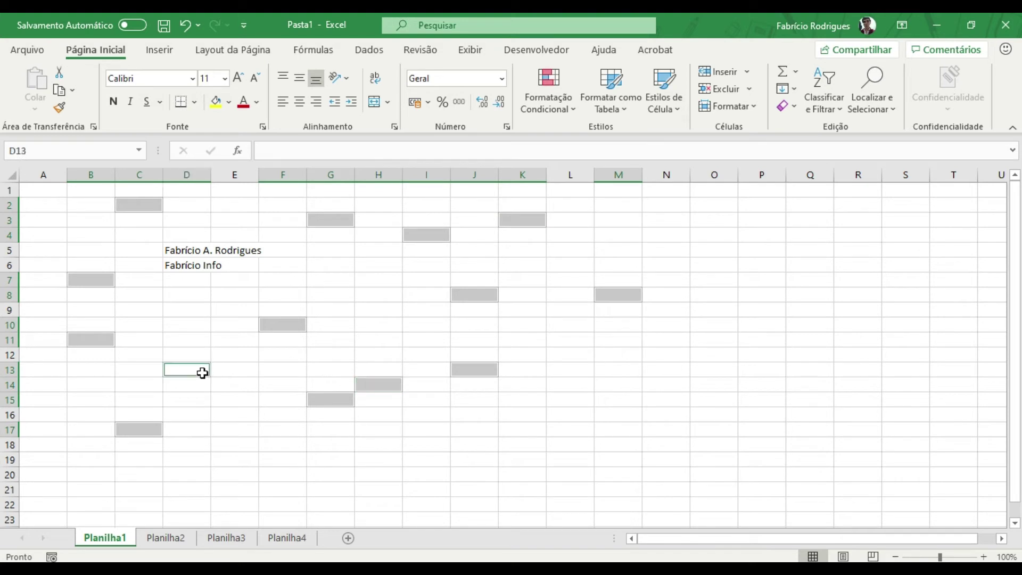
pyautogui.keyDown('ctrl'); pyautogui.click(270, 283); pyautogui.keyUp('ctrl')
pyautogui.keyDown('ctrl'); pyautogui.click(405, 283); pyautogui.keyUp('ctrl')
pyautogui.keyDown('ctrl'); pyautogui.click(380, 341); pyautogui.keyUp('ctrl')
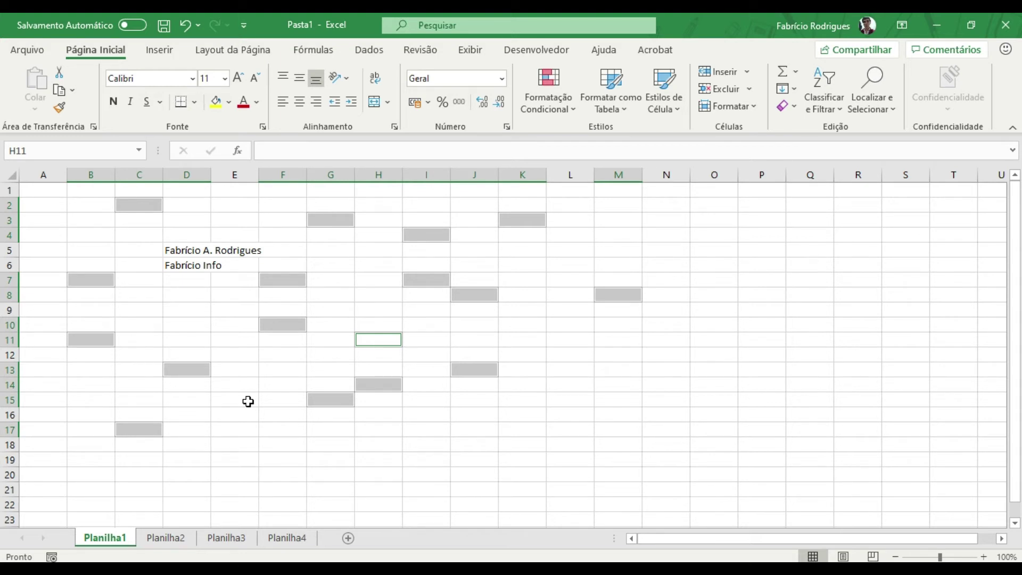
# Select G4:G13 plus I4:I13 and a column B range as one multi-range selection.
pyautogui.click(296, 299)
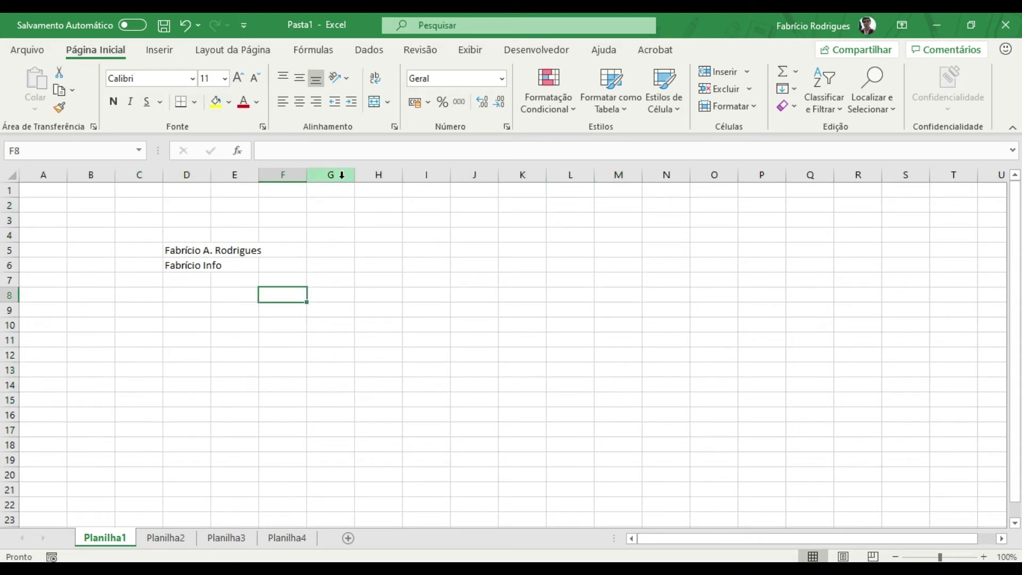
pyautogui.moveTo(340, 235); pyautogui.dragTo(343, 373)
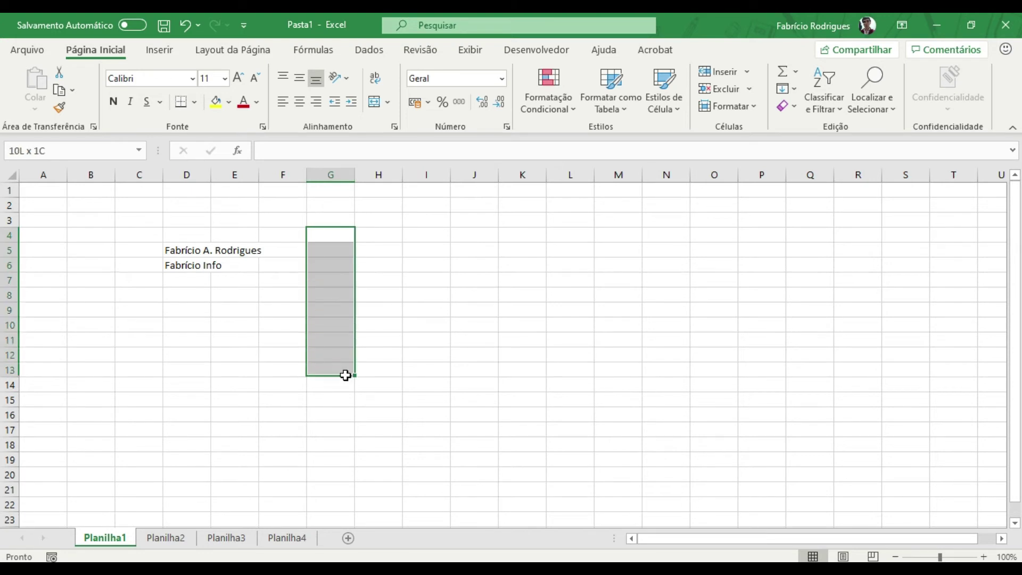
pyautogui.moveTo(426, 234); pyautogui.dragTo(412, 368)
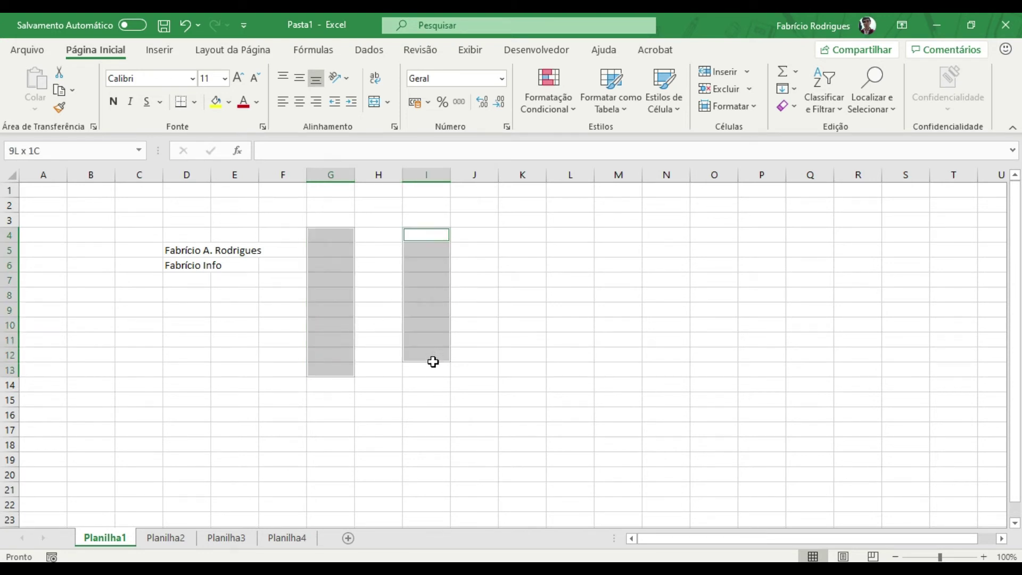
pyautogui.moveTo(90, 250); pyautogui.dragTo(88, 372)
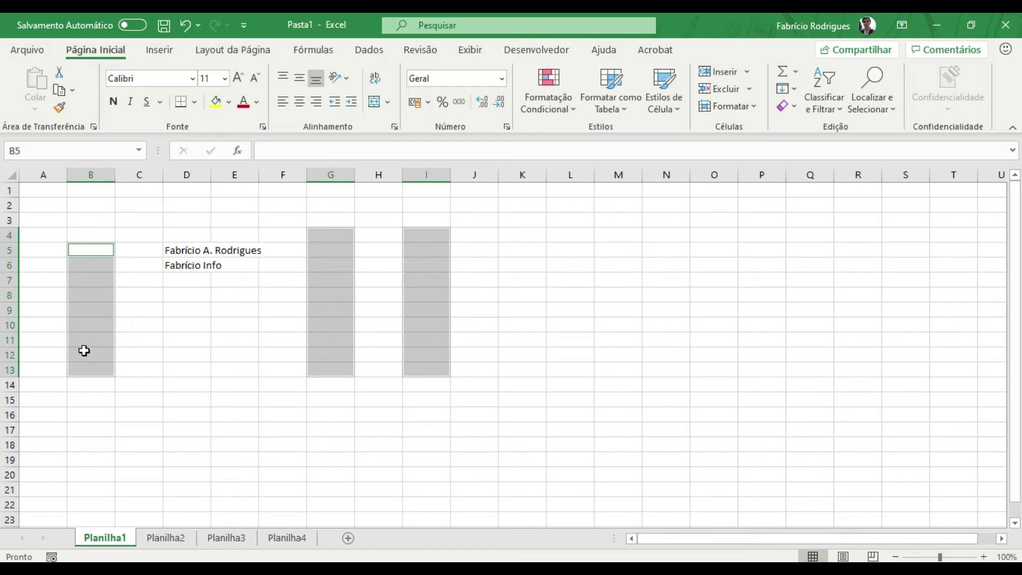
pyautogui.click(160, 271)
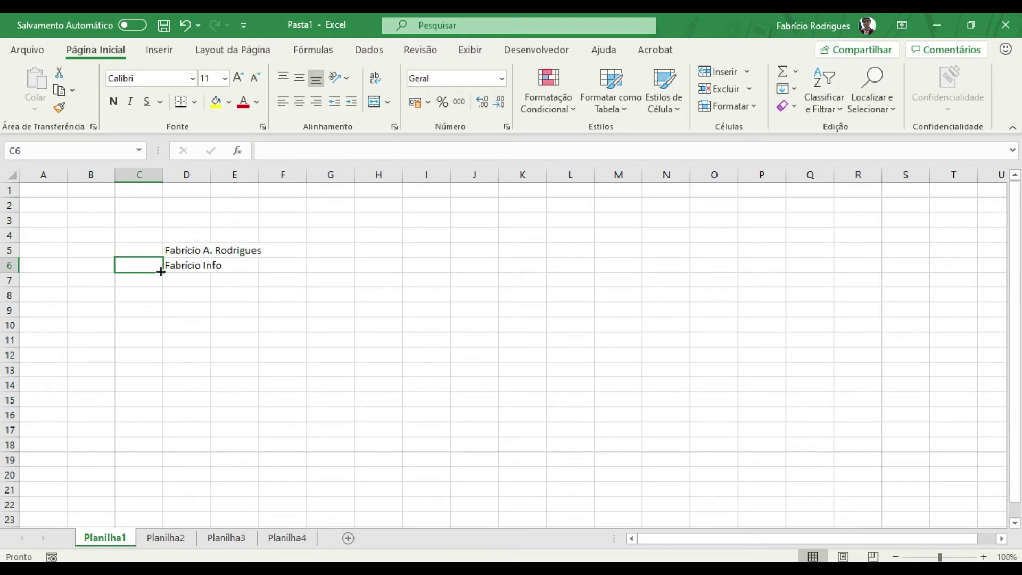
# Select B3 through F8 with a Shift-click, then deselect.
pyautogui.click(88, 220)
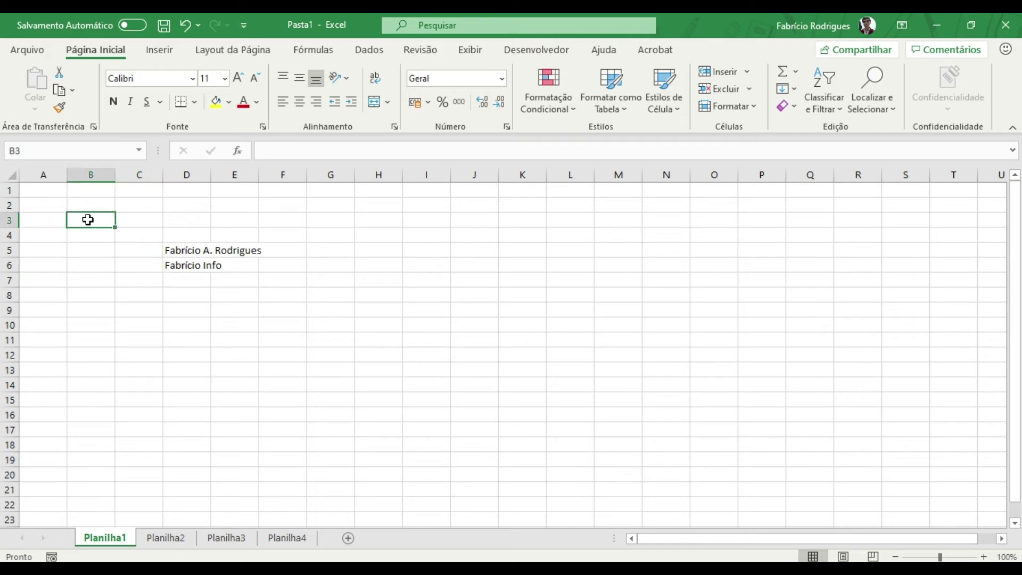
pyautogui.keyDown('shift'); pyautogui.click(282, 301); pyautogui.keyUp('shift')
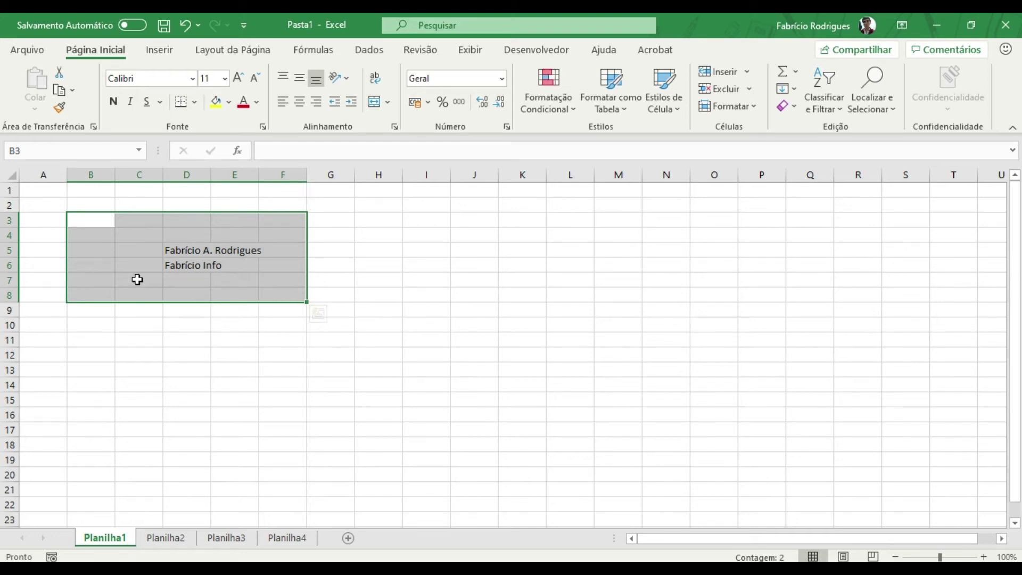
pyautogui.click(119, 324)
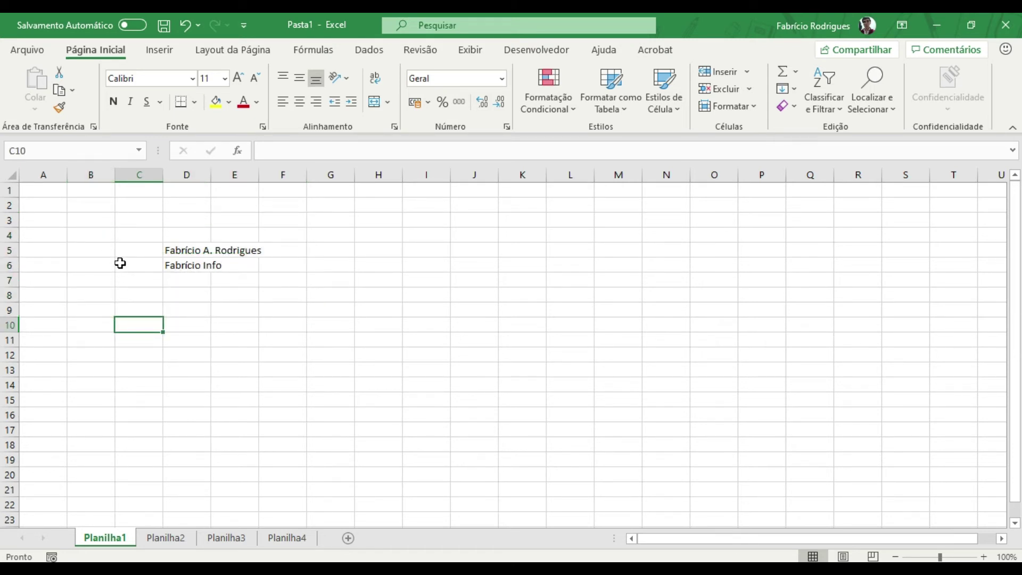
# Select columns C, F and I together with rows 4, 8 and 12.
pyautogui.click(144, 172)
pyautogui.keyDown('ctrl'); pyautogui.click(288, 175); pyautogui.keyUp('ctrl')
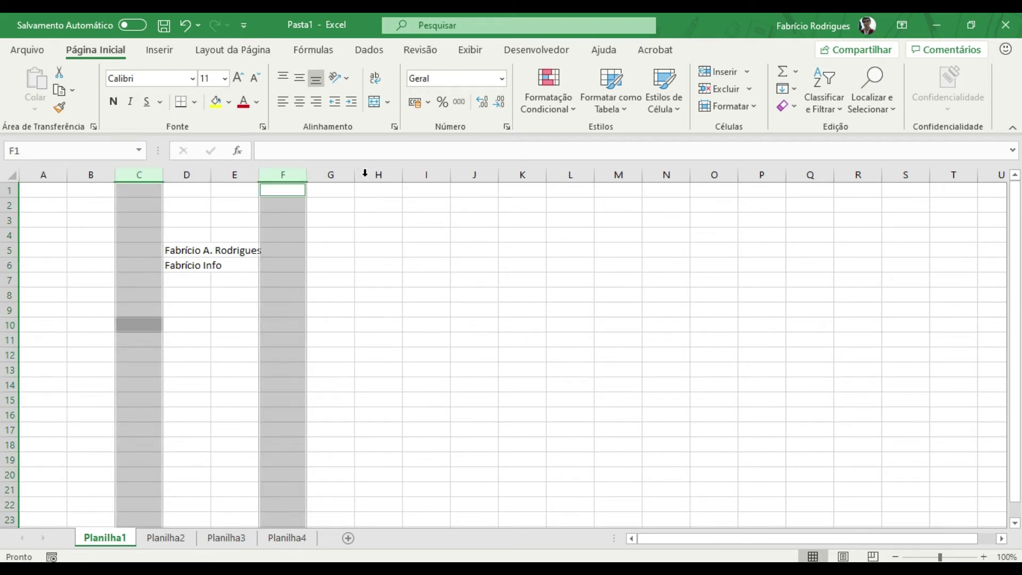
pyautogui.keyDown('ctrl'); pyautogui.click(418, 173); pyautogui.keyUp('ctrl')
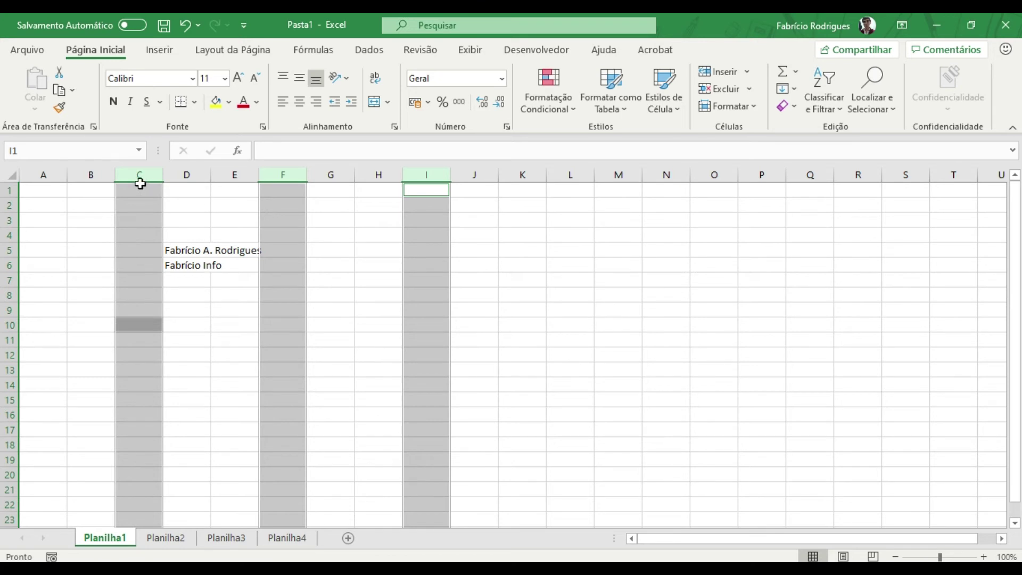
pyautogui.keyDown('ctrl'); pyautogui.click(9, 235); pyautogui.keyUp('ctrl')
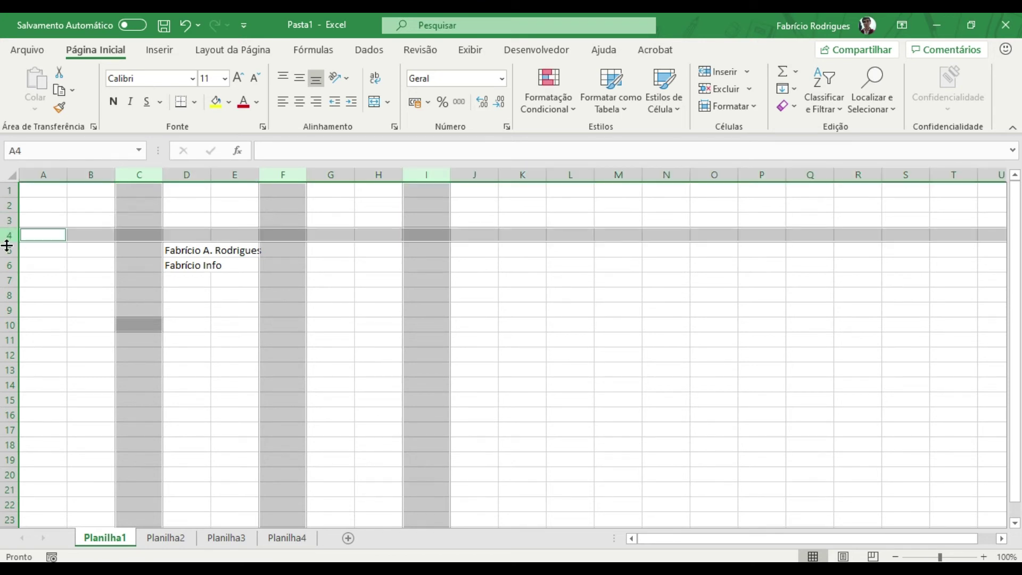
pyautogui.keyDown('ctrl'); pyautogui.click(10, 295); pyautogui.keyUp('ctrl')
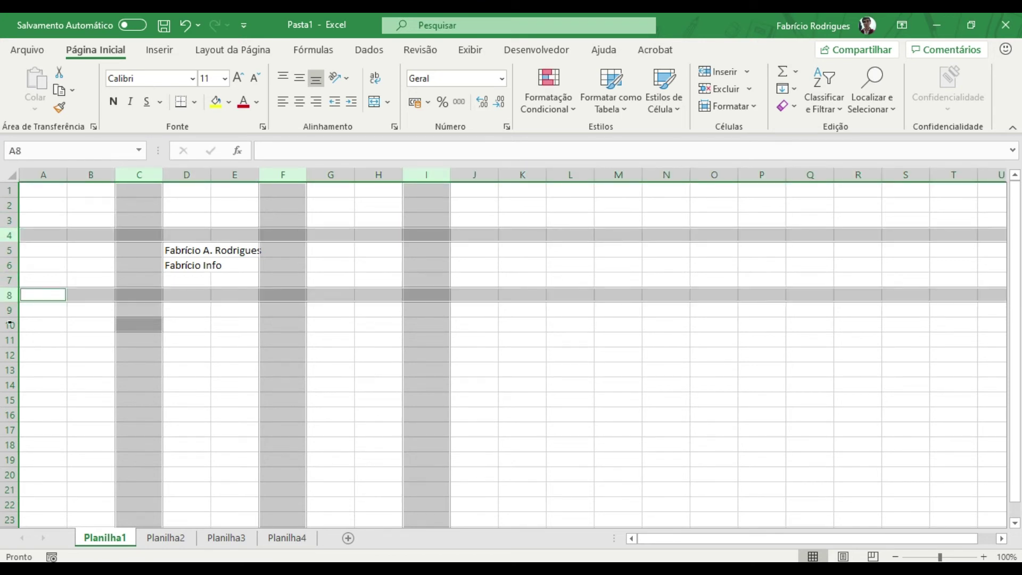
pyautogui.keyDown('ctrl'); pyautogui.click(11, 354); pyautogui.keyUp('ctrl')
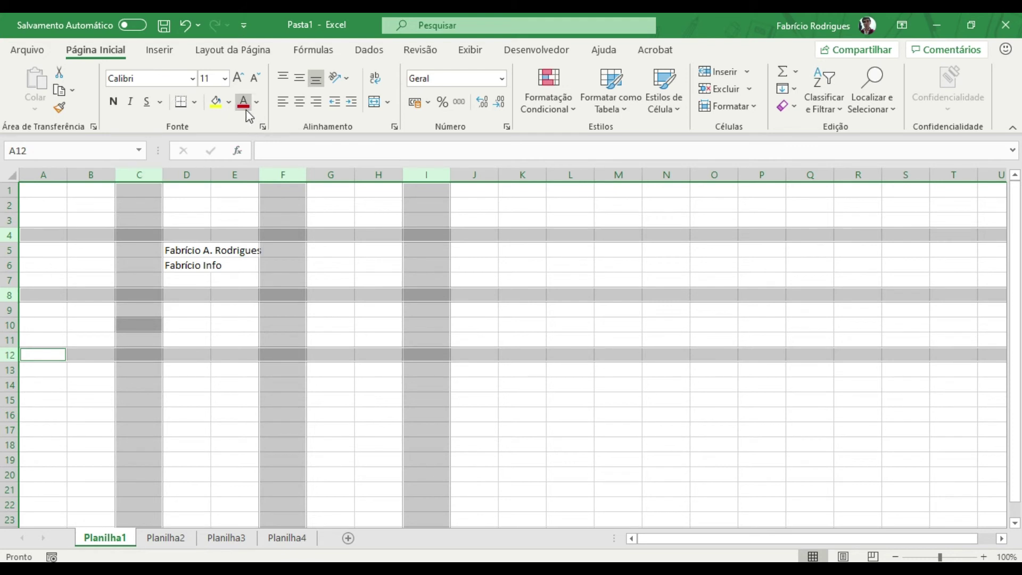
# Fill the selection dark brown, view the stripes, then undo the fill.
pyautogui.click(228, 102)
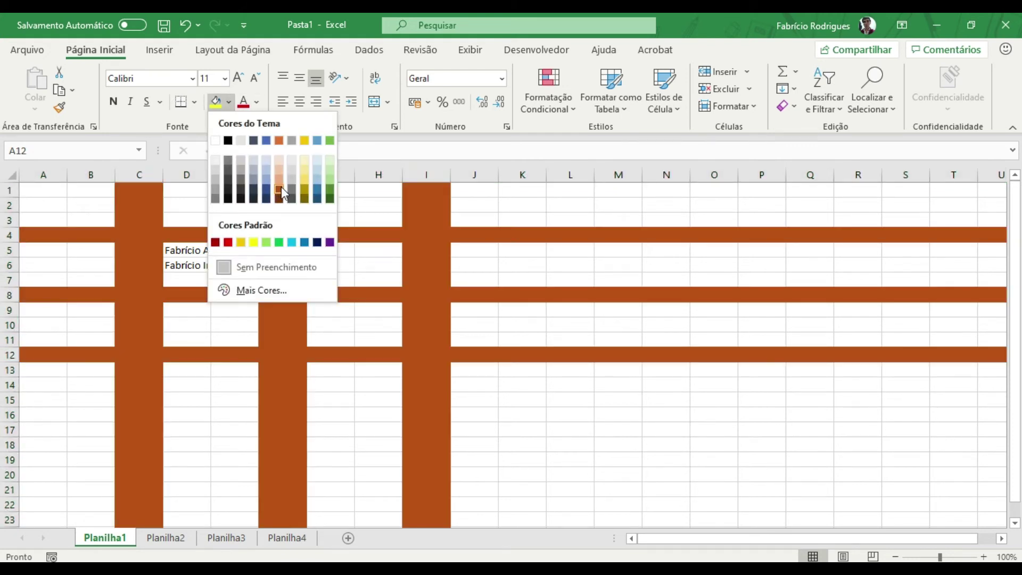
pyautogui.click(281, 186)
pyautogui.click(237, 340)
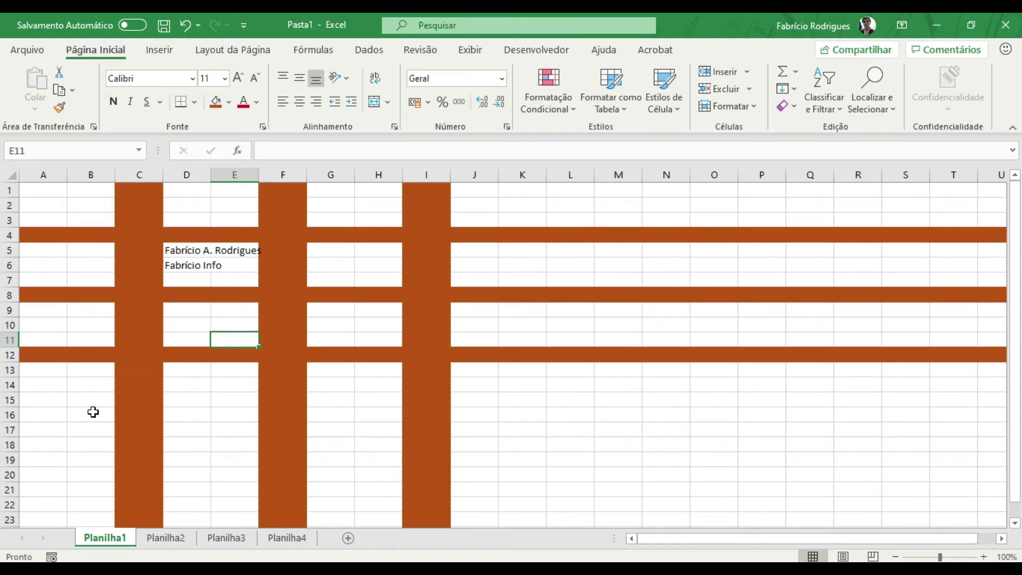
pyautogui.hotkey('ctrl', 'z')
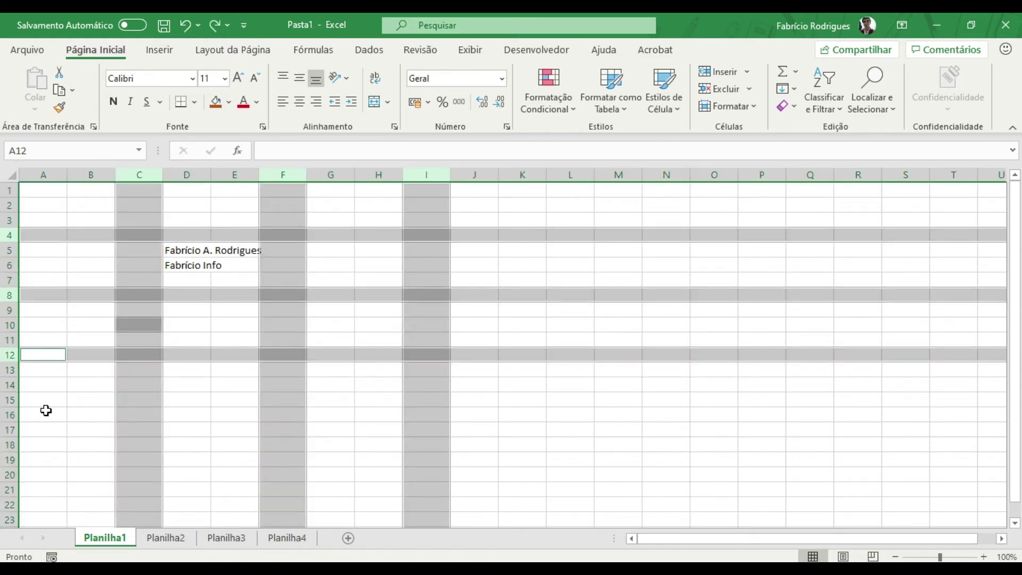
# Practise selecting the ranges H4:H11 and G4:G10, then the single cell B7.
pyautogui.click(52, 410)
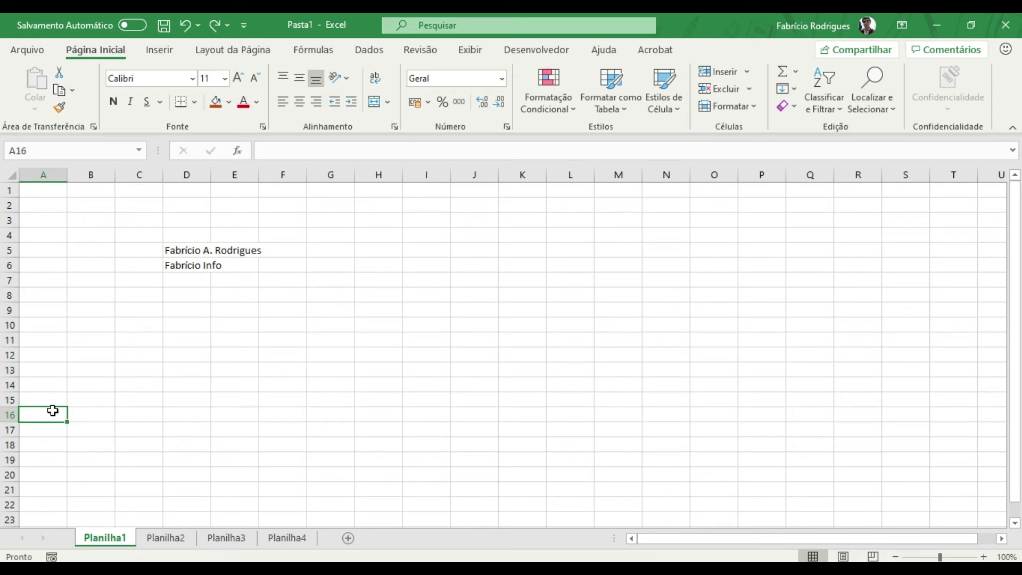
pyautogui.moveTo(372, 228); pyautogui.dragTo(375, 338)
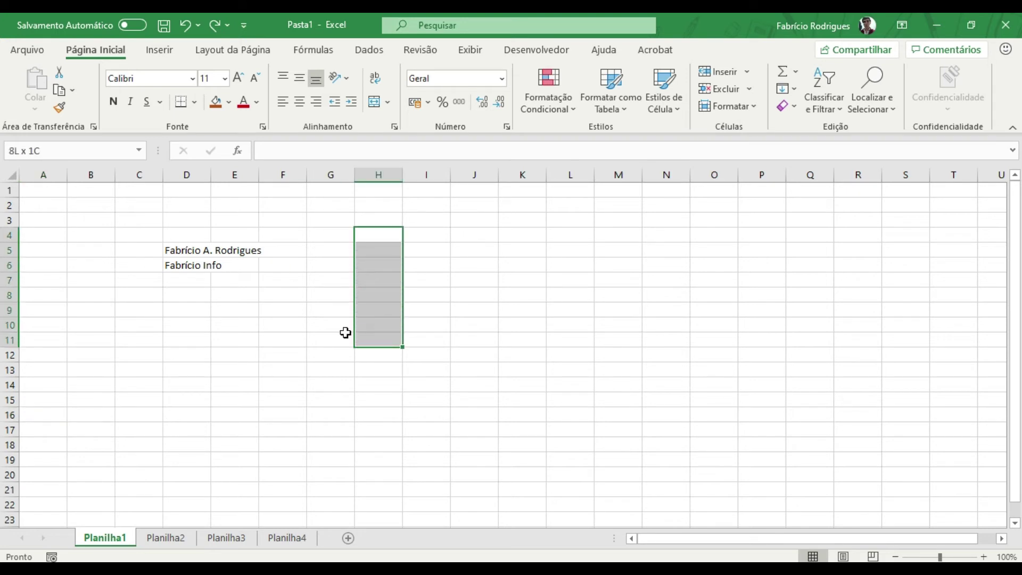
pyautogui.moveTo(316, 228); pyautogui.dragTo(318, 326)
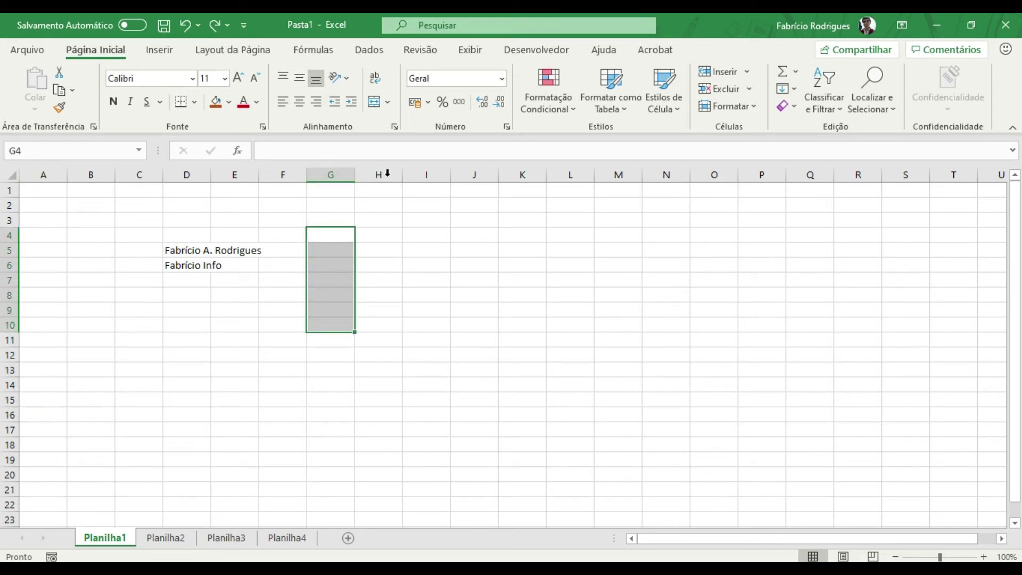
pyautogui.click(105, 277)
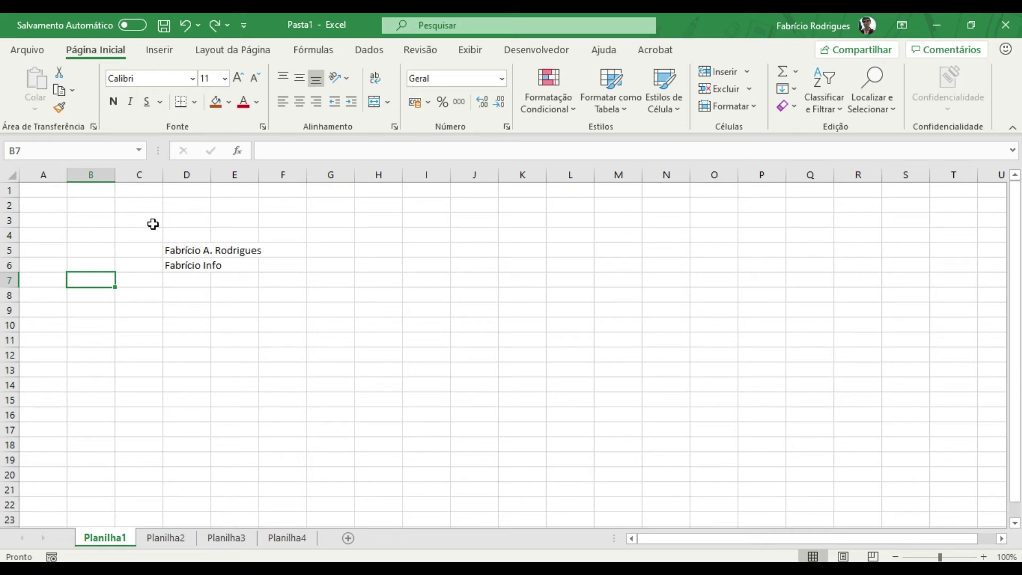
# Select column C, several adjacent columns, rows 3 and 7, then the entire sheet.
pyautogui.click(126, 178)
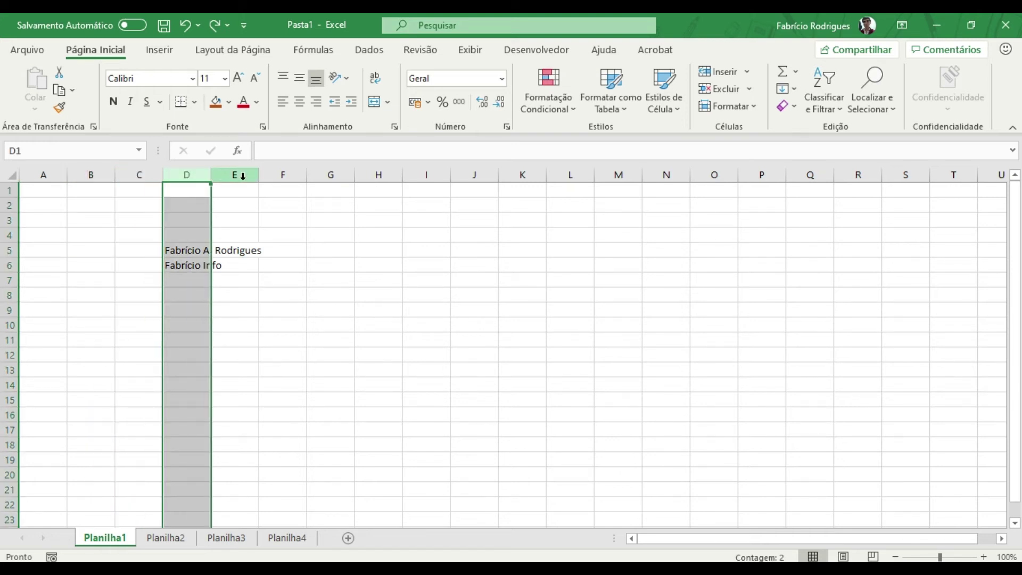
pyautogui.moveTo(185, 178); pyautogui.dragTo(282, 176)
pyautogui.click(10, 219)
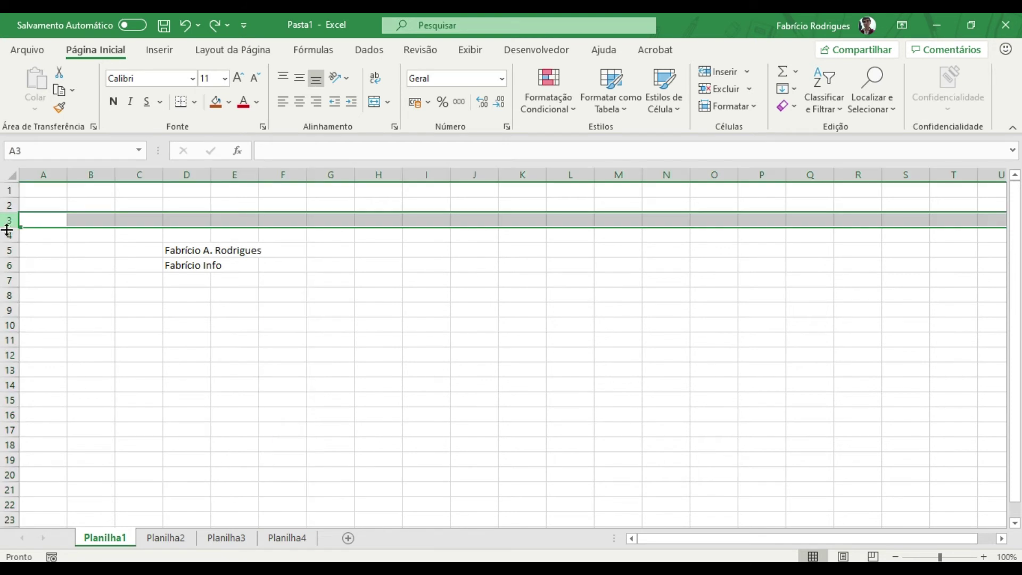
pyautogui.click(10, 279)
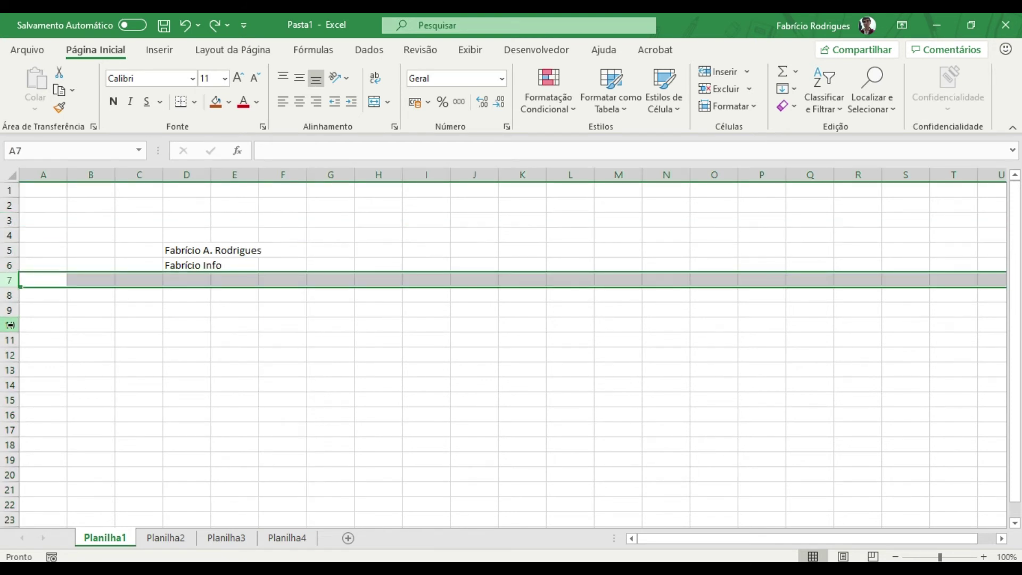
pyautogui.click(10, 177)
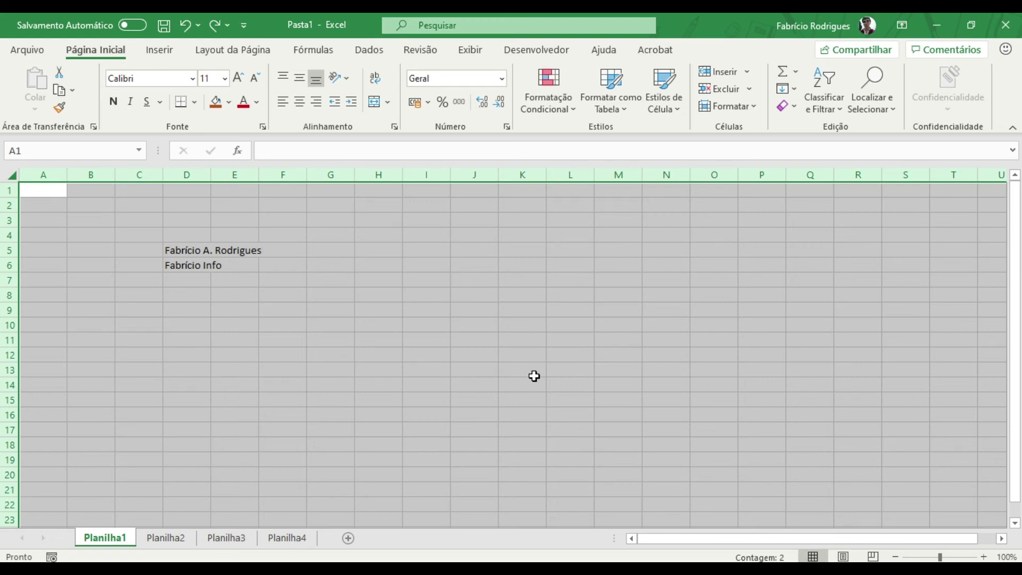
# Select the range D1:I10 by entering it in the Name Box.
pyautogui.click(377, 323)
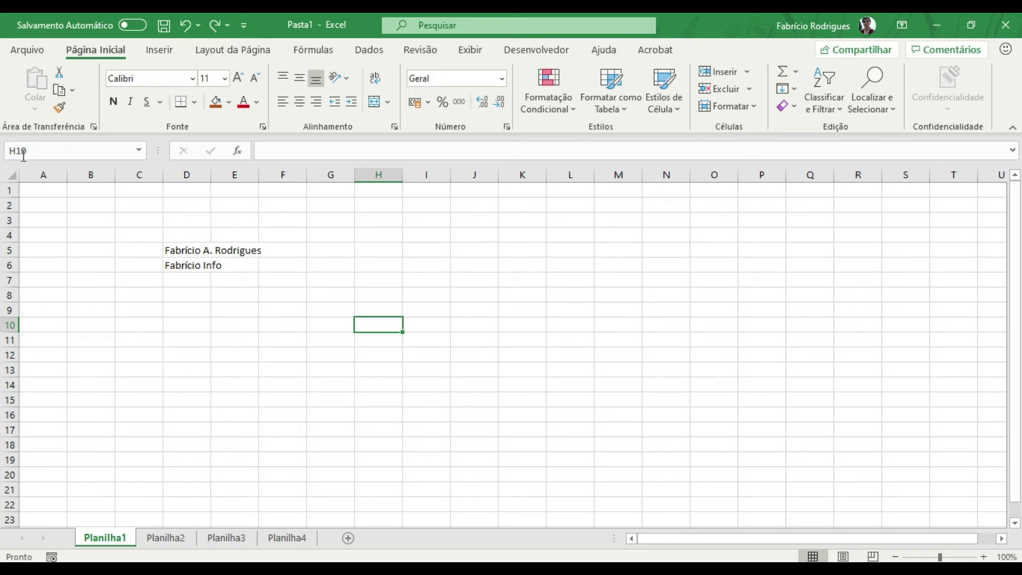
pyautogui.click(39, 151)
pyautogui.write('D1')
pyautogui.write(':')
pyautogui.write('I10')
pyautogui.press('Return')
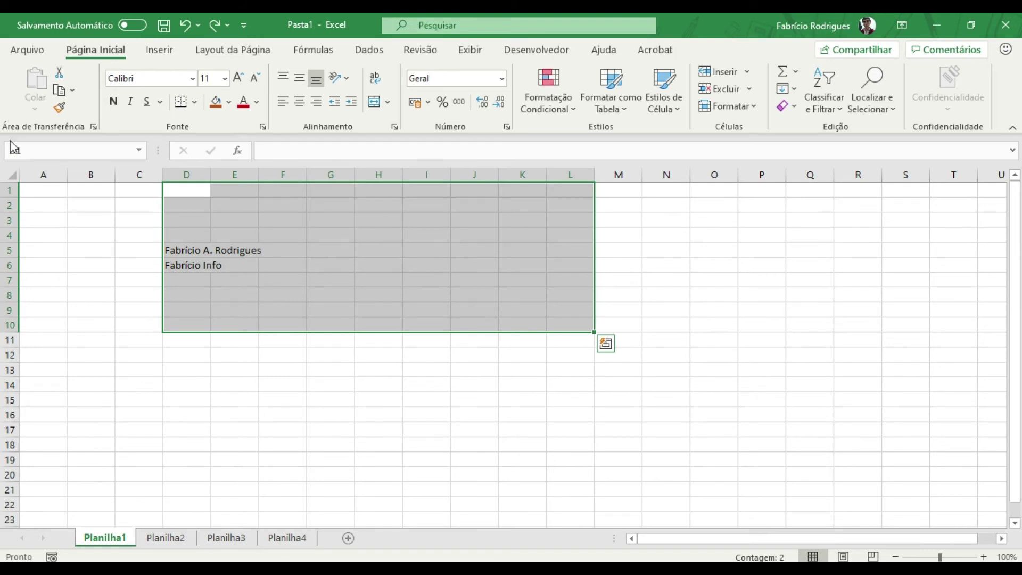
# Select D1:G8, then cells G1;F1;G8;H9 together through the Name Box.
pyautogui.click(26, 152)
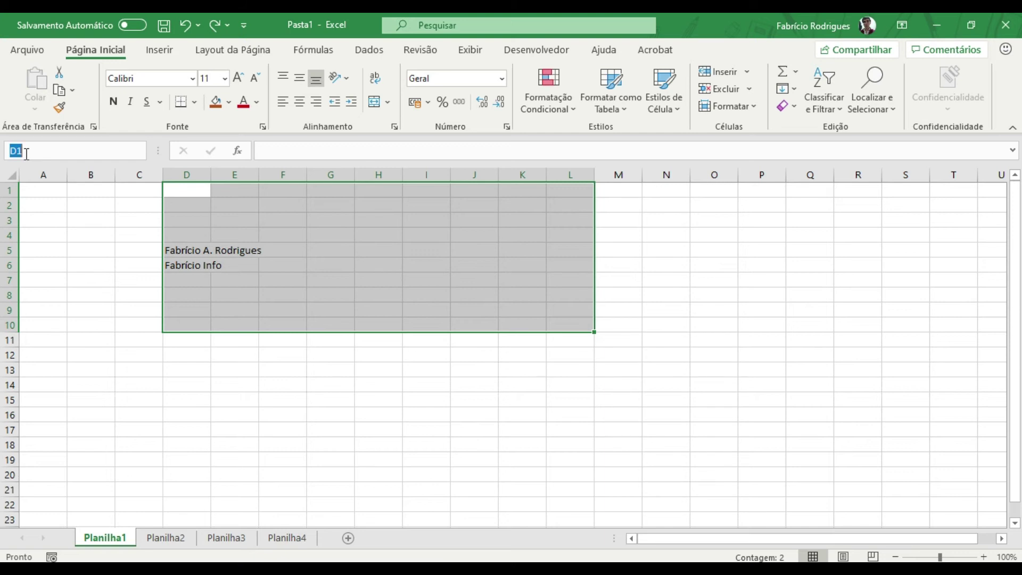
pyautogui.write('D1:')
pyautogui.write('G')
pyautogui.write('8')
pyautogui.press('Return')
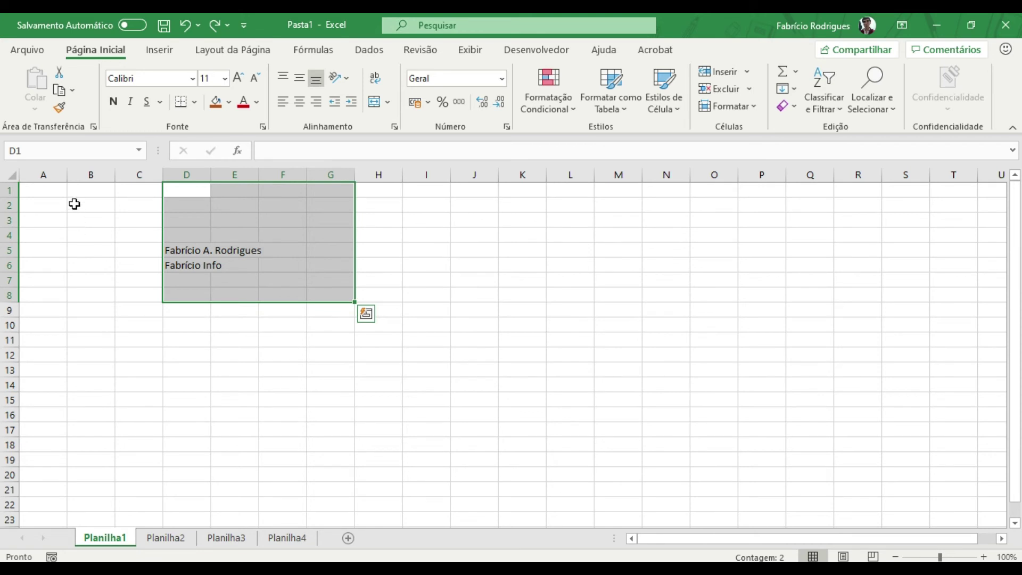
pyautogui.click(45, 152)
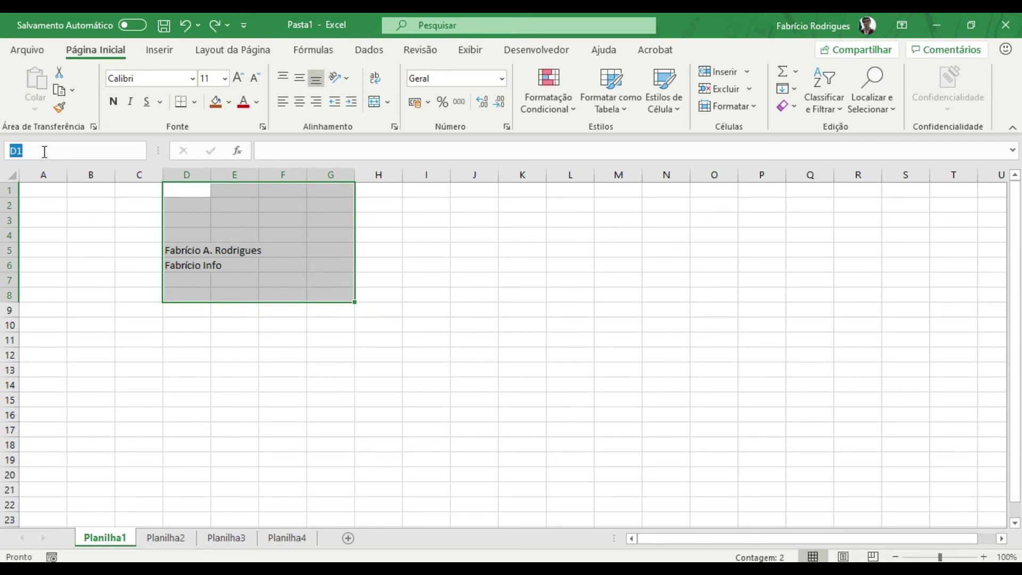
pyautogui.write('G1;F1;')
pyautogui.write('G8;H')
pyautogui.write('9')
pyautogui.press('Return')
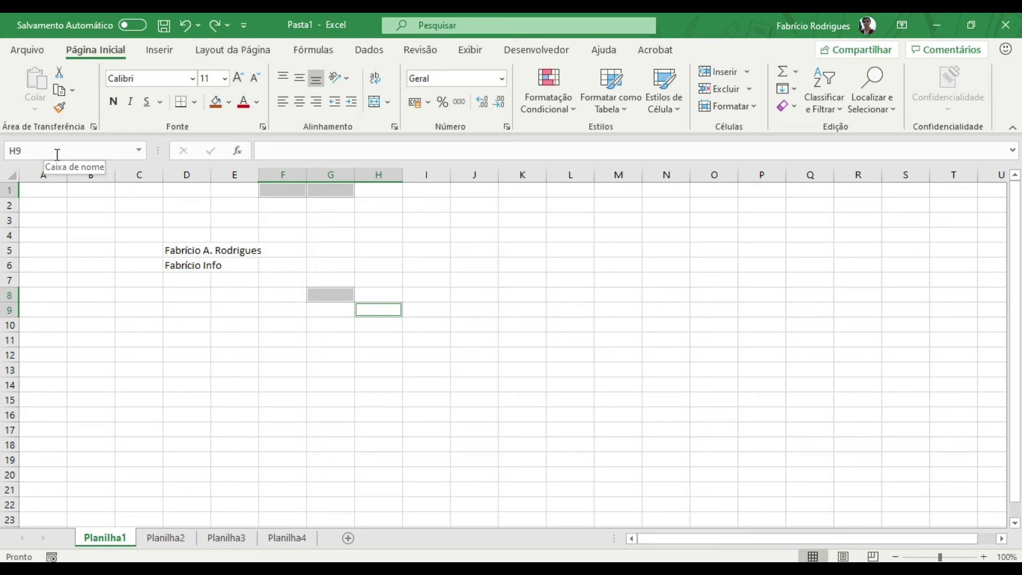
pyautogui.click(198, 250)
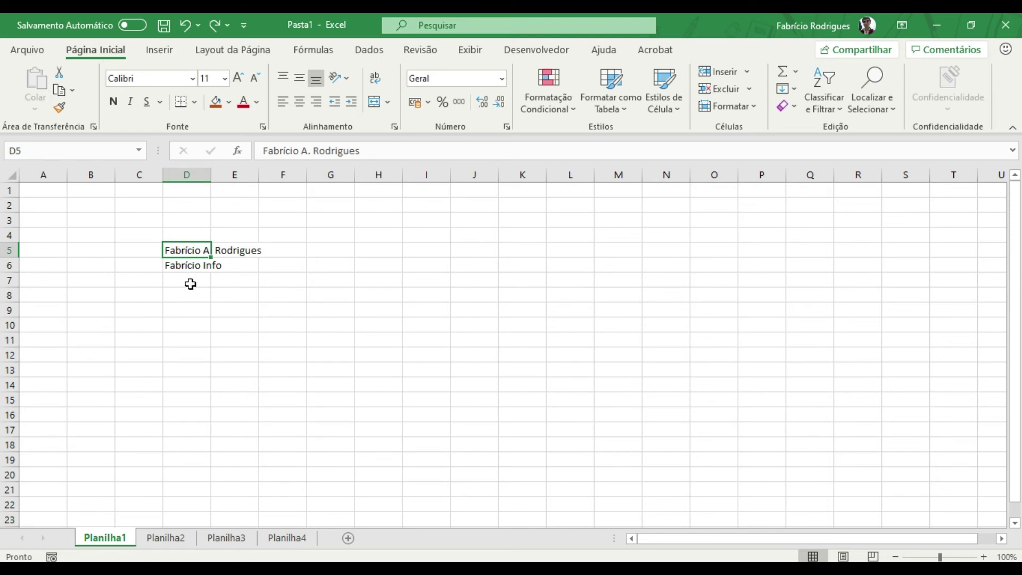
pyautogui.click(195, 263)
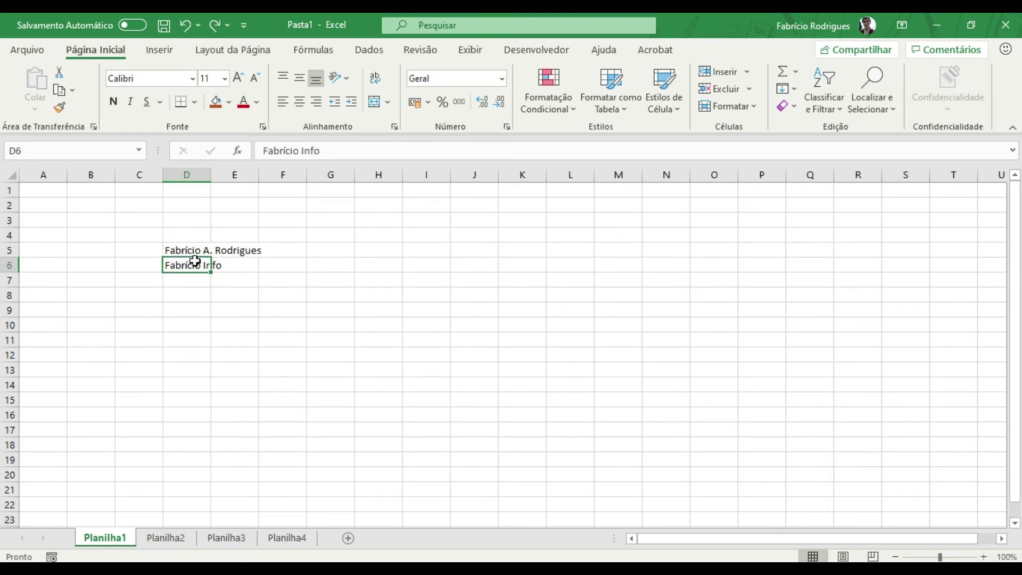
pyautogui.click(197, 251)
pyautogui.click(192, 264)
pyautogui.click(188, 252)
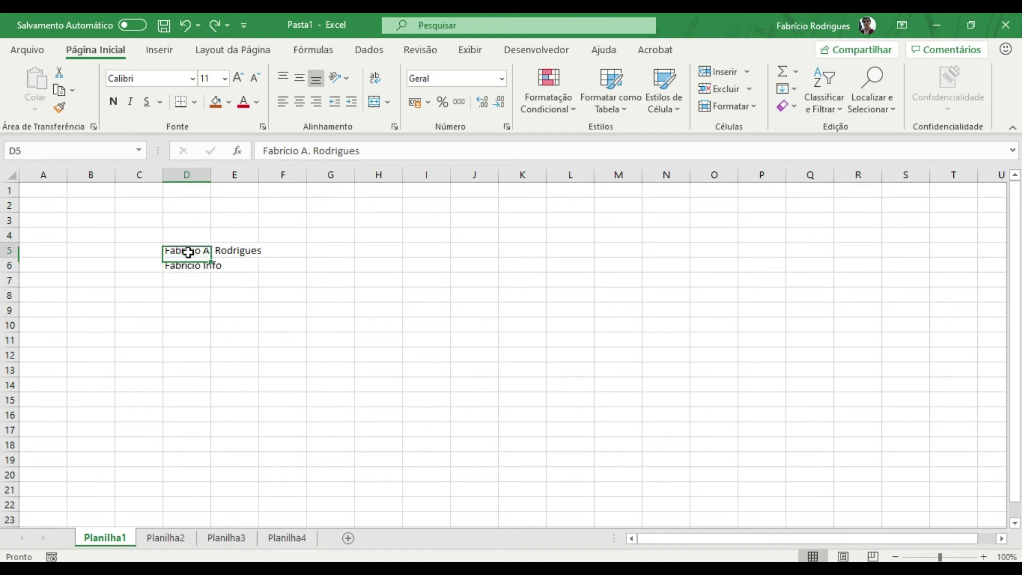
pyautogui.click(189, 266)
pyautogui.click(189, 253)
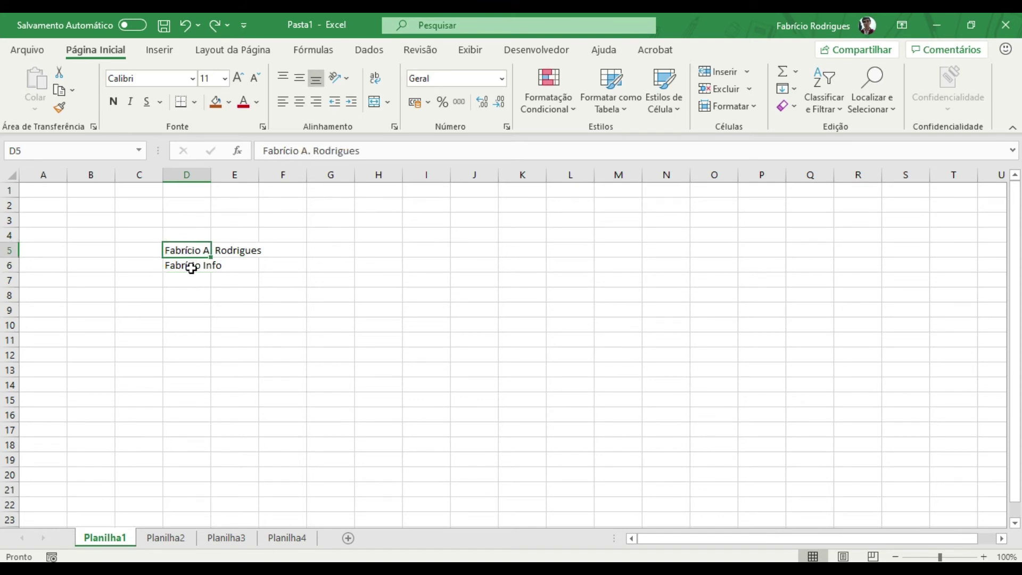
pyautogui.click(191, 268)
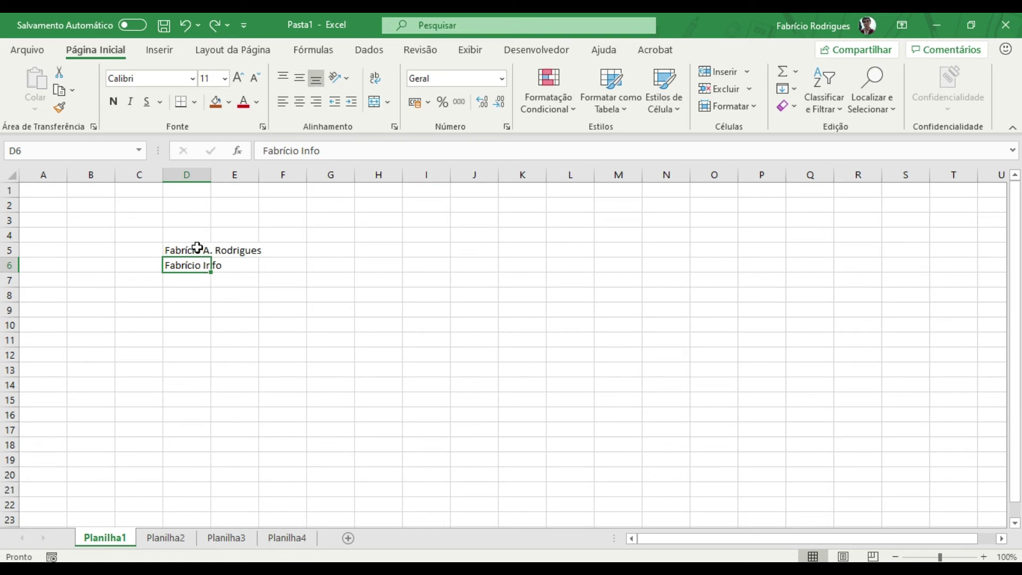
pyautogui.click(197, 250)
pyautogui.click(194, 263)
pyautogui.click(193, 250)
pyautogui.click(194, 264)
pyautogui.click(192, 251)
pyautogui.click(196, 266)
pyautogui.click(233, 251)
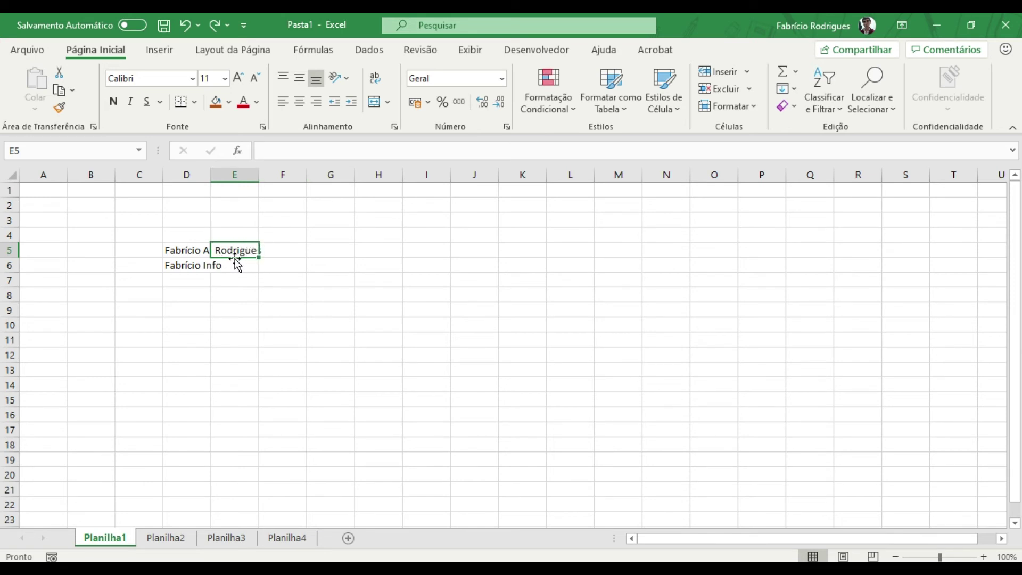
pyautogui.click(185, 254)
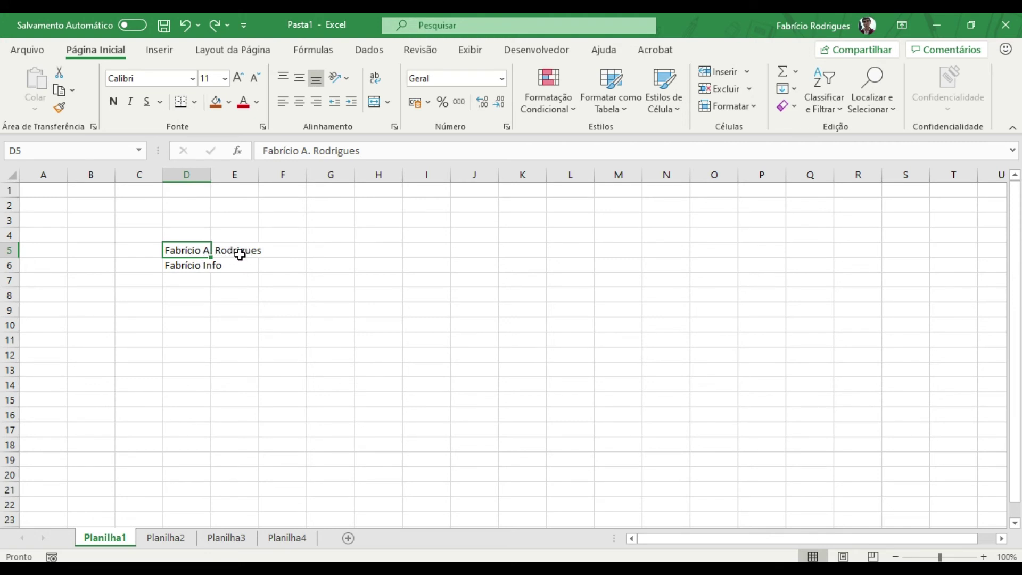
pyautogui.click(240, 254)
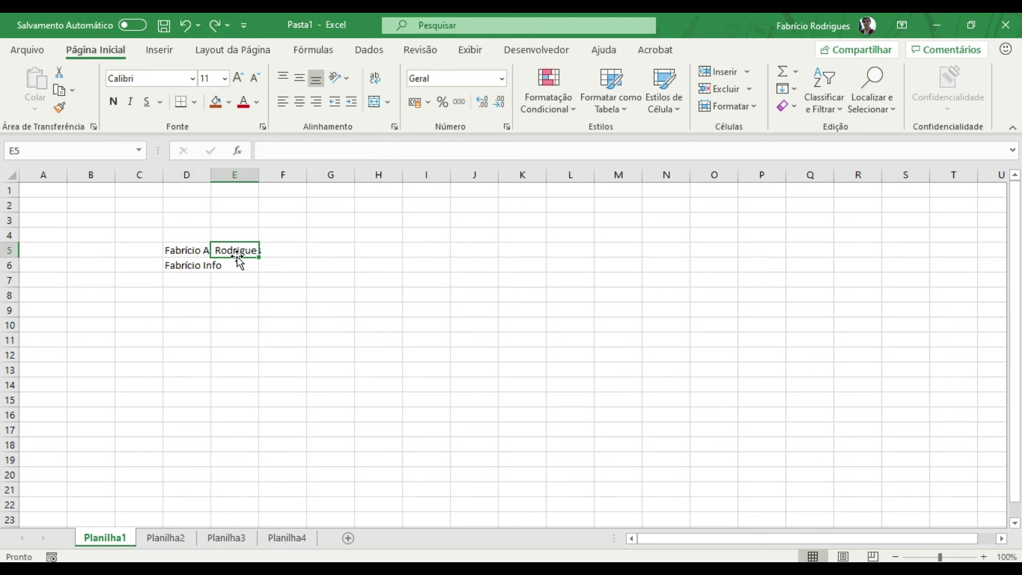
pyautogui.click(195, 250)
pyautogui.click(187, 263)
pyautogui.press('Up')
pyautogui.click(186, 266)
pyautogui.click(185, 252)
pyautogui.click(186, 264)
pyautogui.click(185, 248)
pyautogui.click(190, 266)
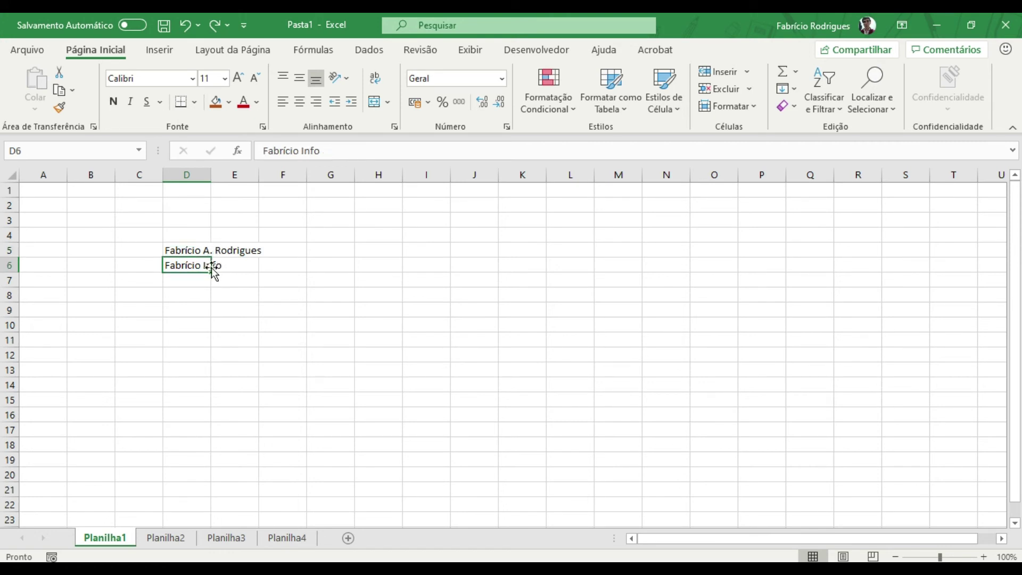
pyautogui.click(234, 265)
pyautogui.click(235, 248)
pyautogui.click(197, 248)
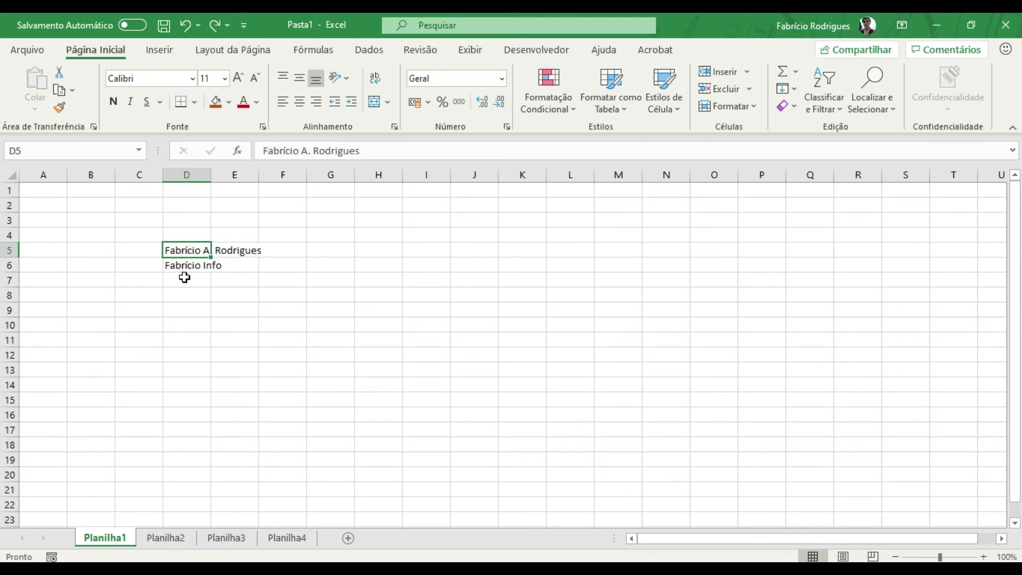
pyautogui.click(191, 266)
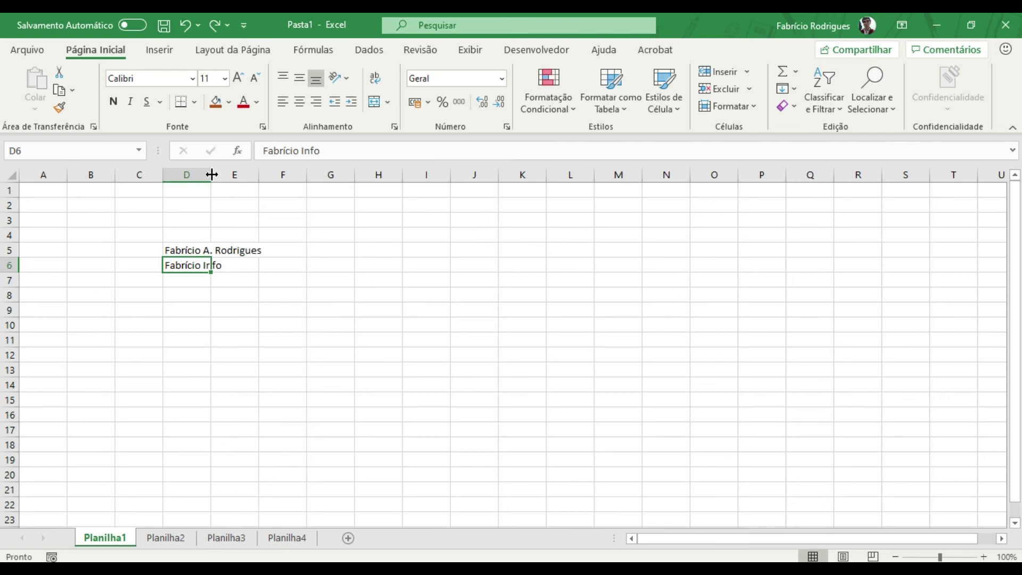
# Widen column D by dragging its border, then auto-fit it to the longest name.
pyautogui.moveTo(211, 176); pyautogui.dragTo(269, 178)
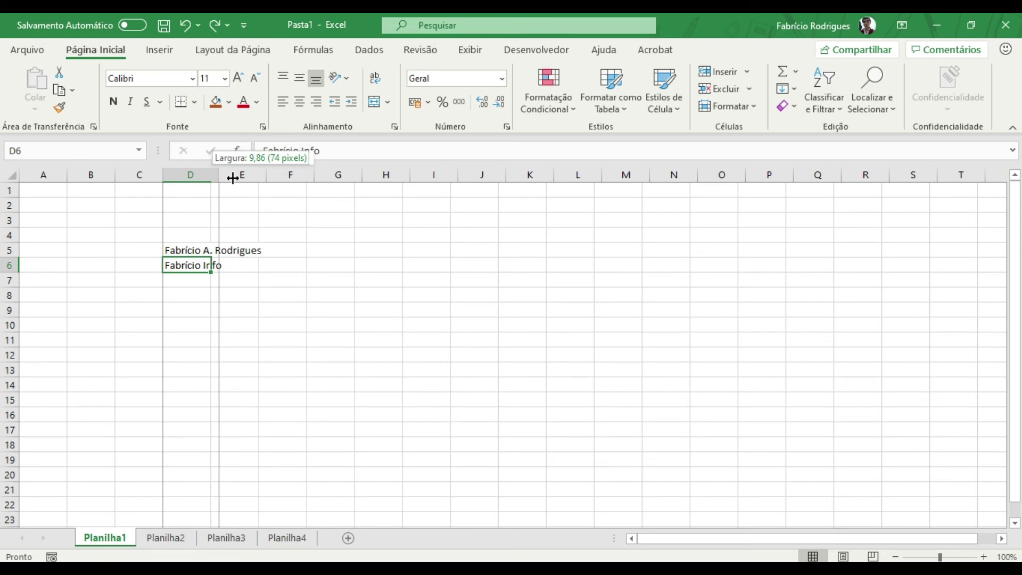
pyautogui.moveTo(269, 178); pyautogui.dragTo(279, 178)
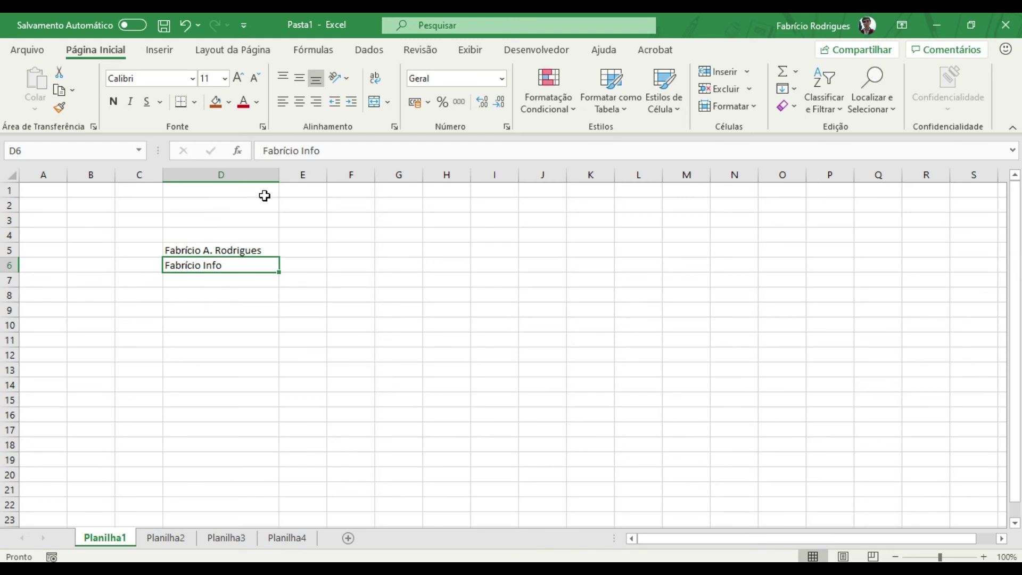
pyautogui.moveTo(279, 176)
pyautogui.mouseDown()
pyautogui.moveTo(304, 179)
pyautogui.moveTo(274, 178)
pyautogui.mouseUp()
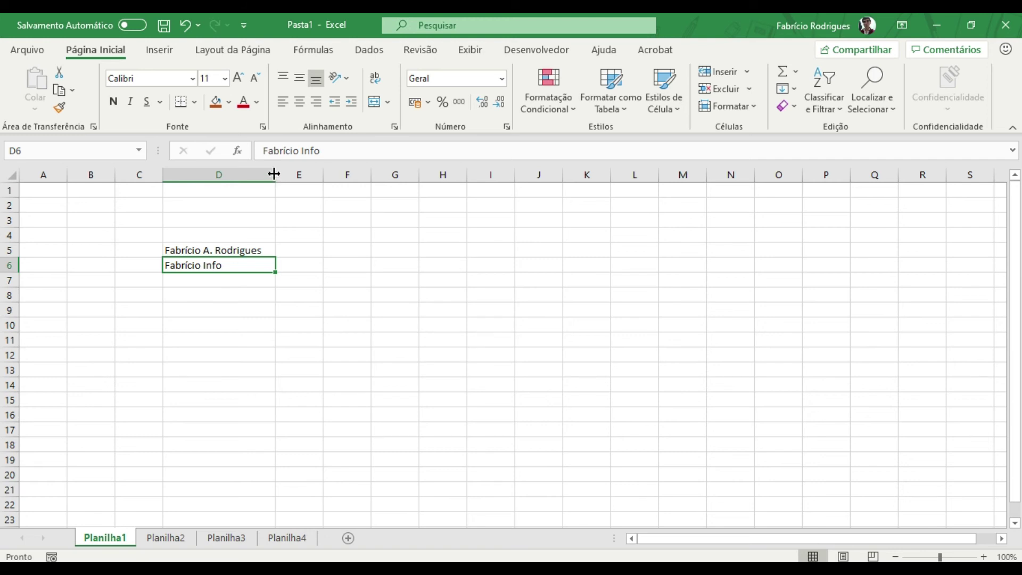
pyautogui.doubleClick(274, 175)
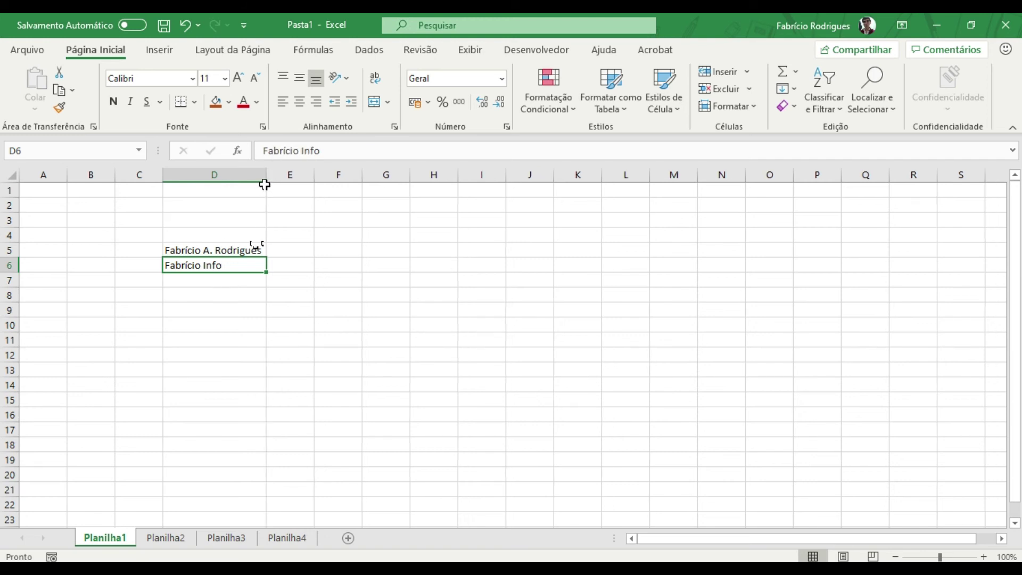
# Narrow column D, auto-fit it again, then shrink it back to width 8.00.
pyautogui.moveTo(264, 174); pyautogui.dragTo(214, 176)
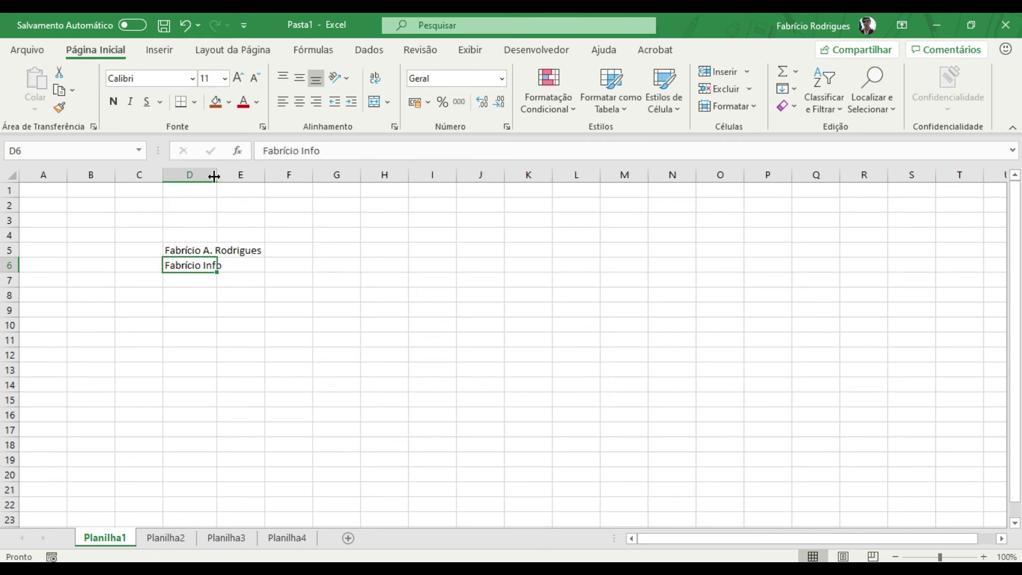
pyautogui.moveTo(214, 176); pyautogui.dragTo(209, 176)
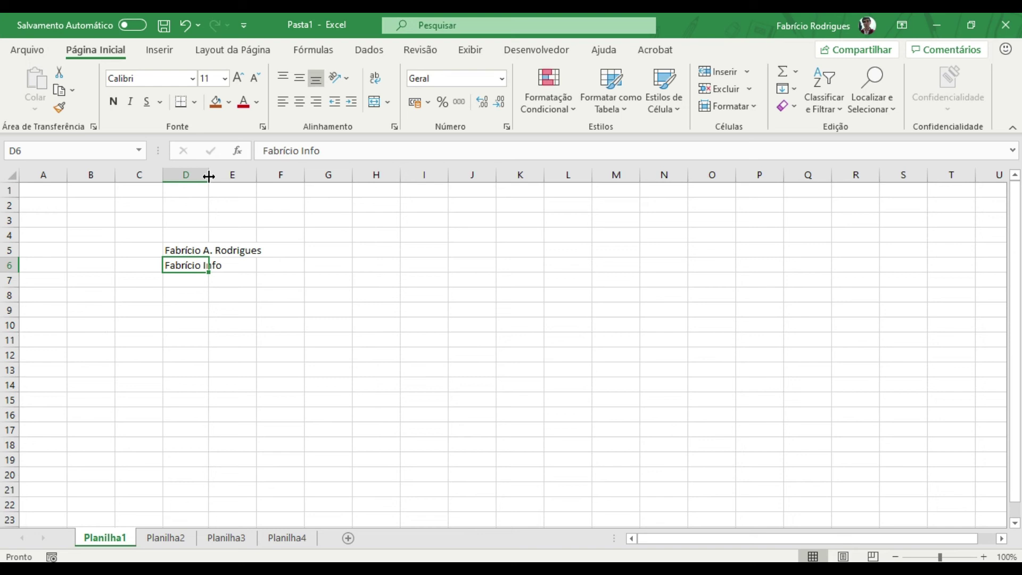
pyautogui.doubleClick(209, 176)
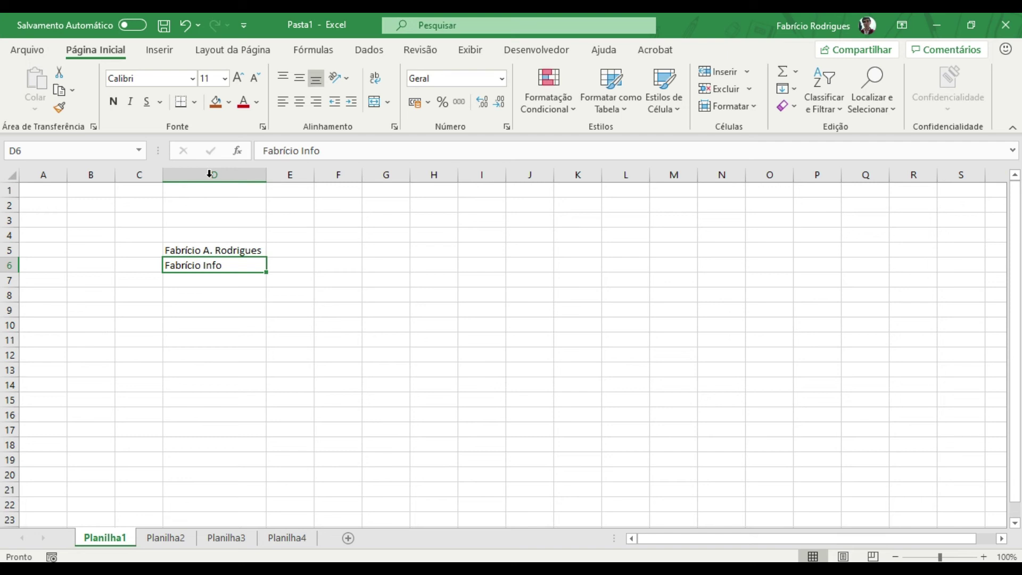
pyautogui.click(211, 248)
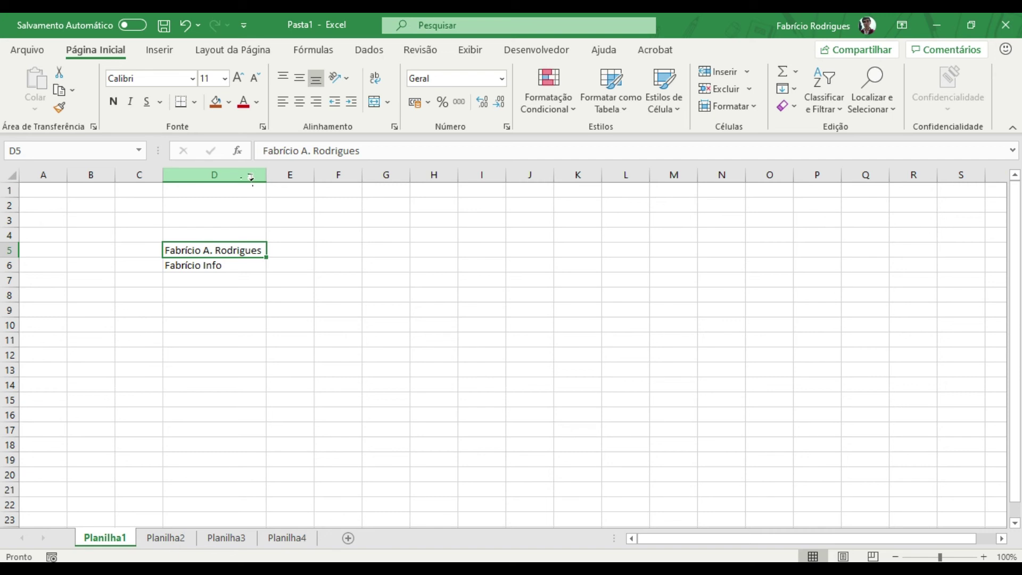
pyautogui.moveTo(263, 179); pyautogui.dragTo(208, 181)
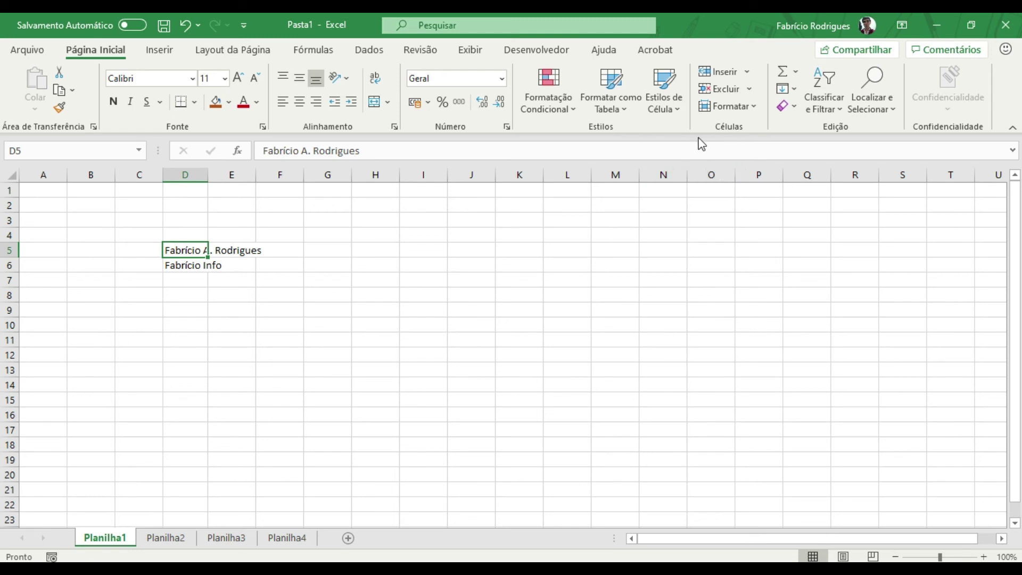
# Enter a new column width (2) for column D via Format > Column Width.
pyautogui.click(733, 112)
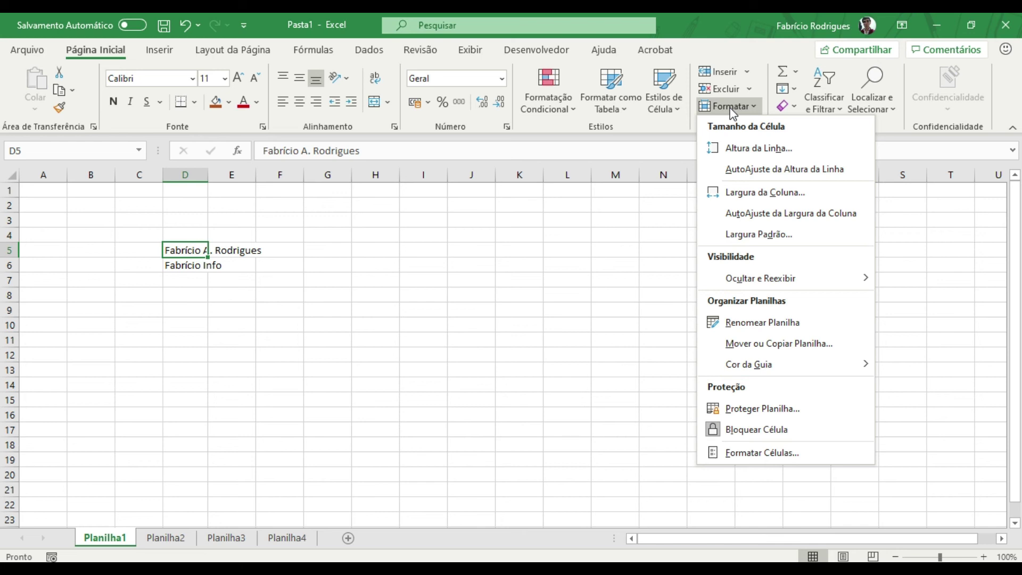
pyautogui.click(753, 200)
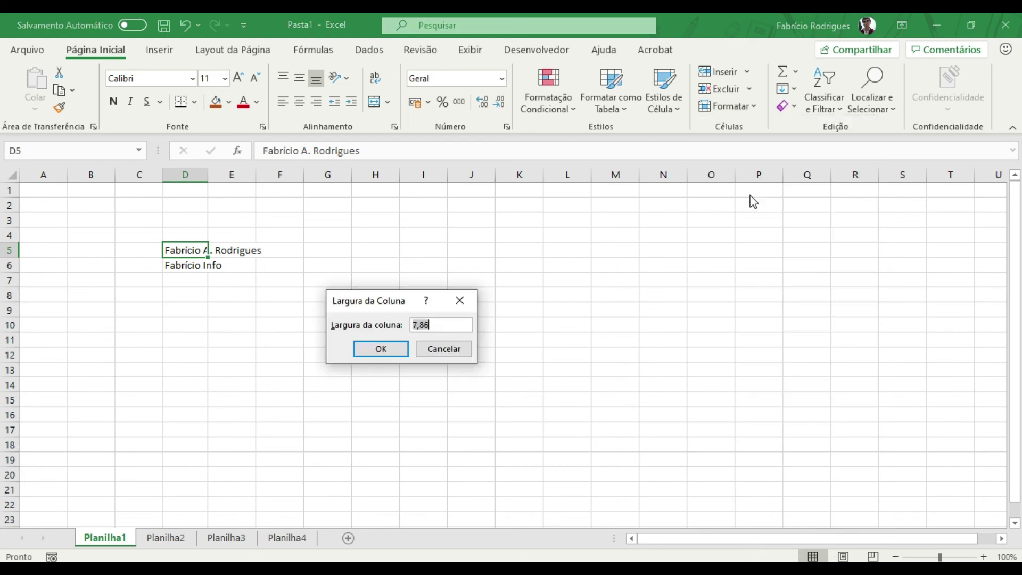
pyautogui.write('25')
pyautogui.press('Return')
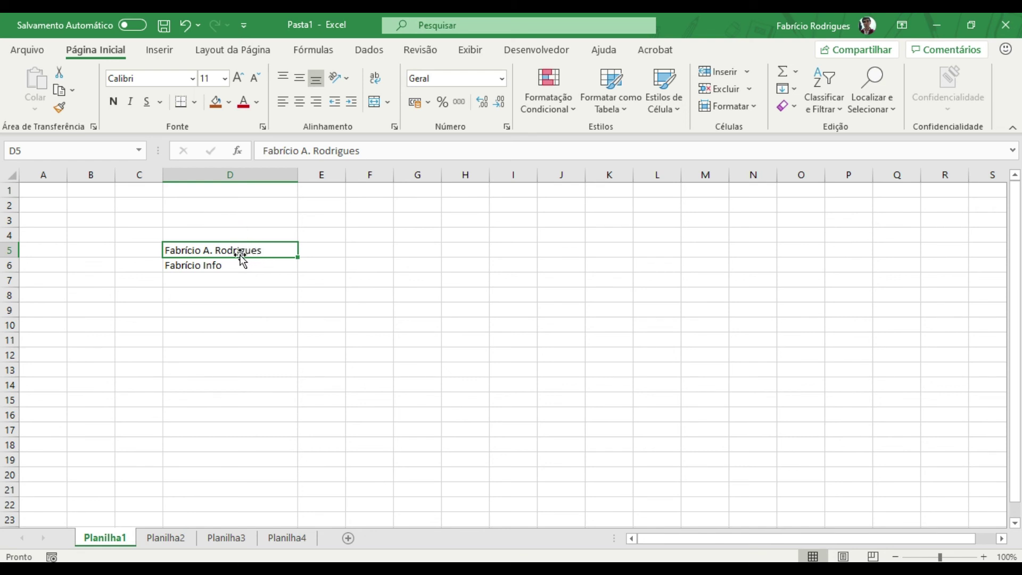
# Set column J's width to 23 via Format > Column Width.
pyautogui.click(546, 240)
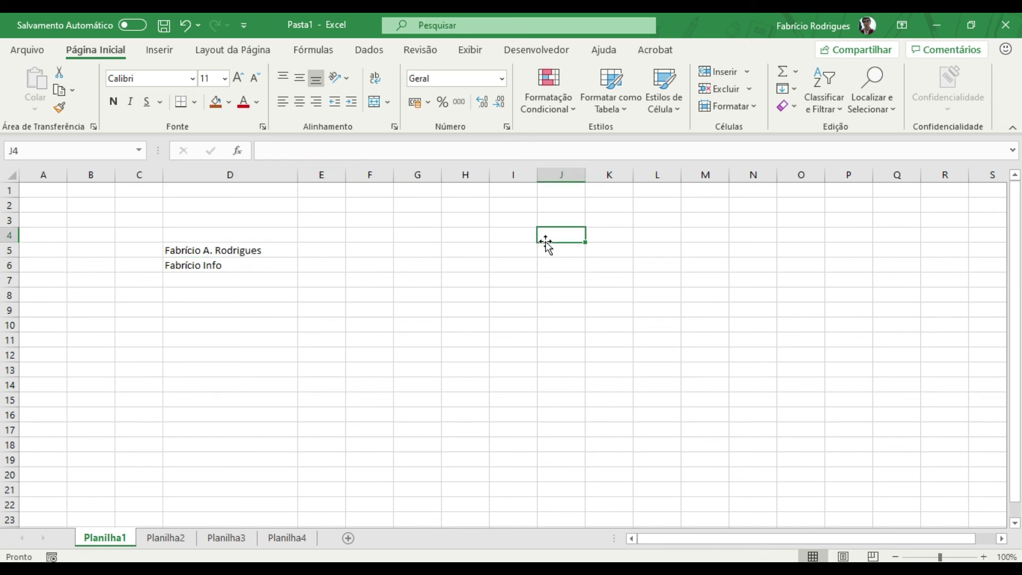
pyautogui.click(718, 110)
pyautogui.click(721, 192)
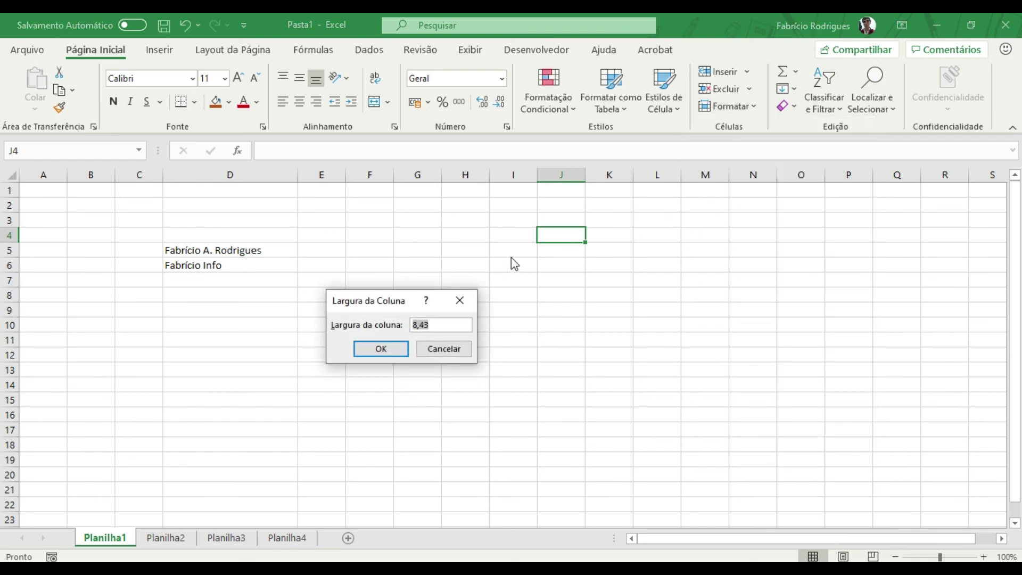
pyautogui.write('23')
pyautogui.press('Return')
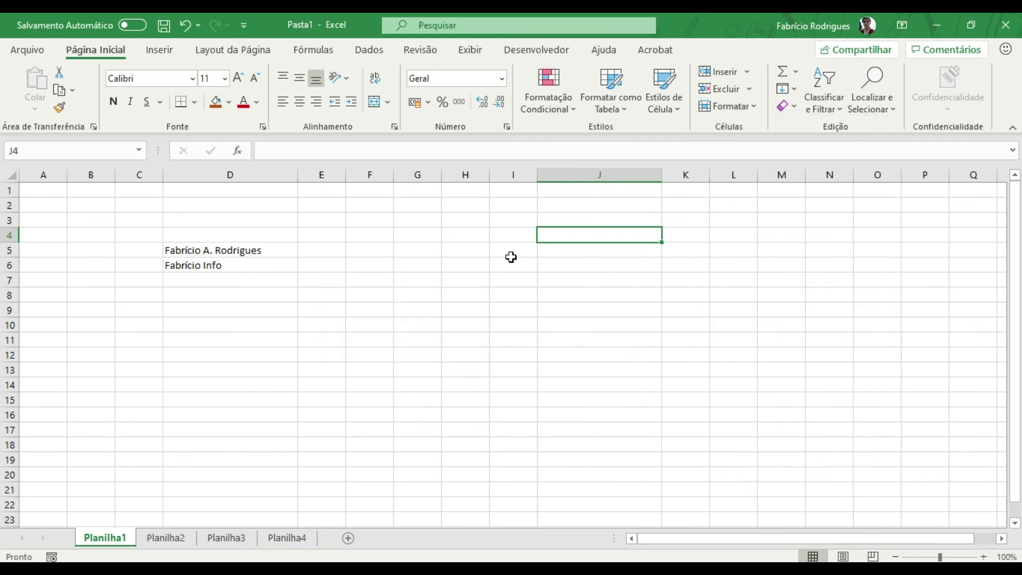
# Select cells D9, D4 and then H6.
pyautogui.click(189, 312)
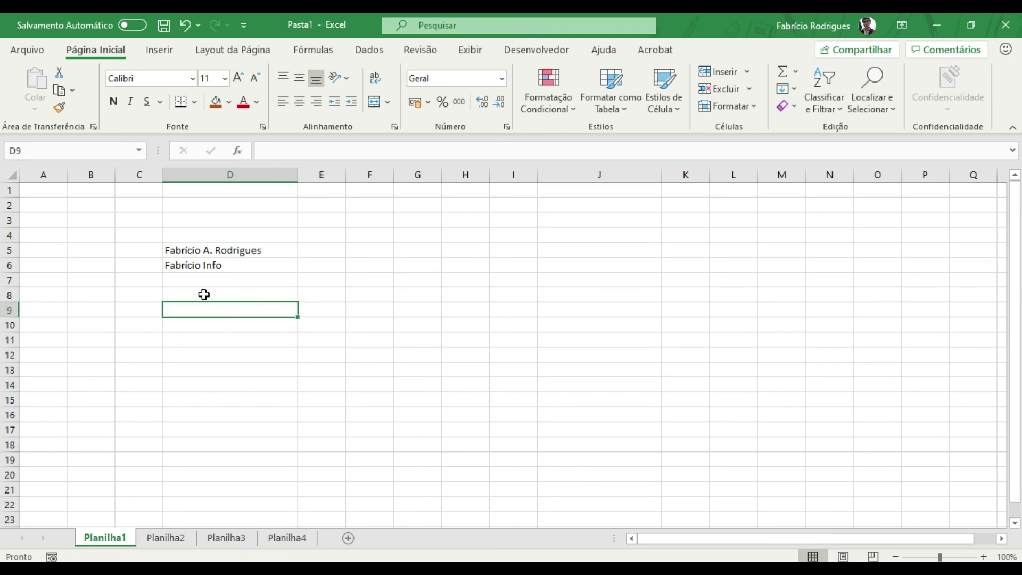
pyautogui.click(228, 236)
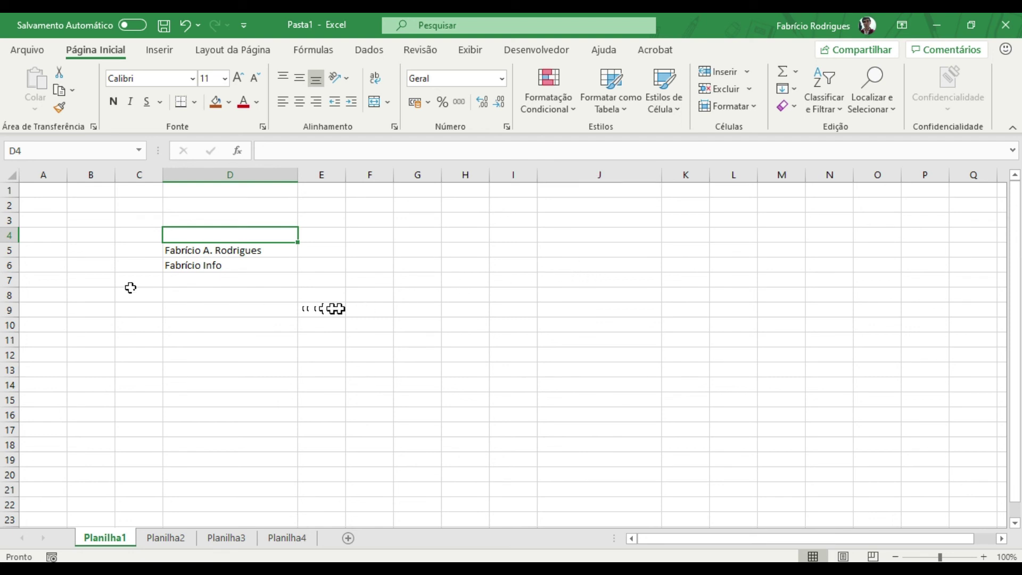
pyautogui.click(454, 261)
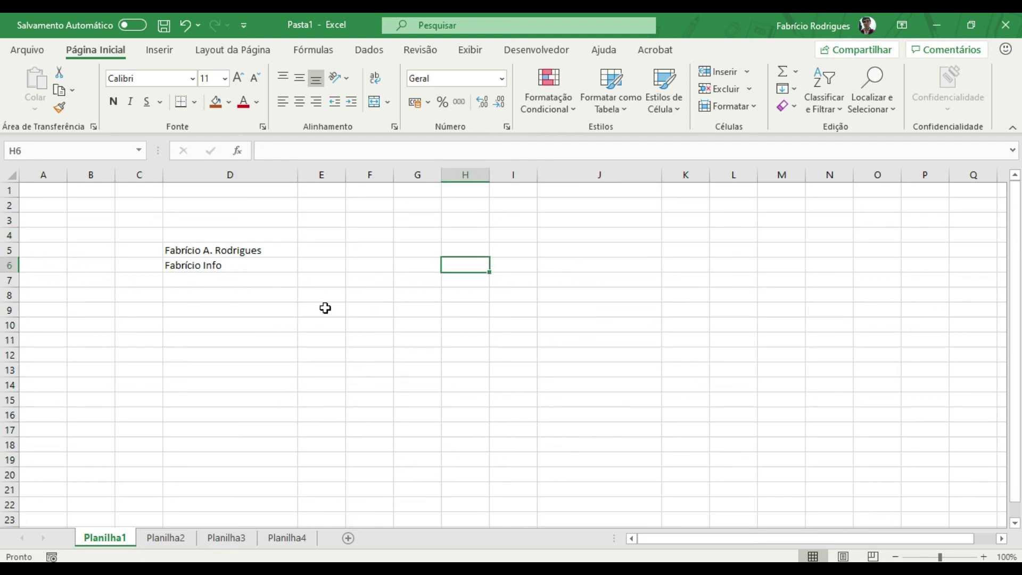
pyautogui.click(470, 324)
pyautogui.moveTo(7, 331); pyautogui.dragTo(7, 330)
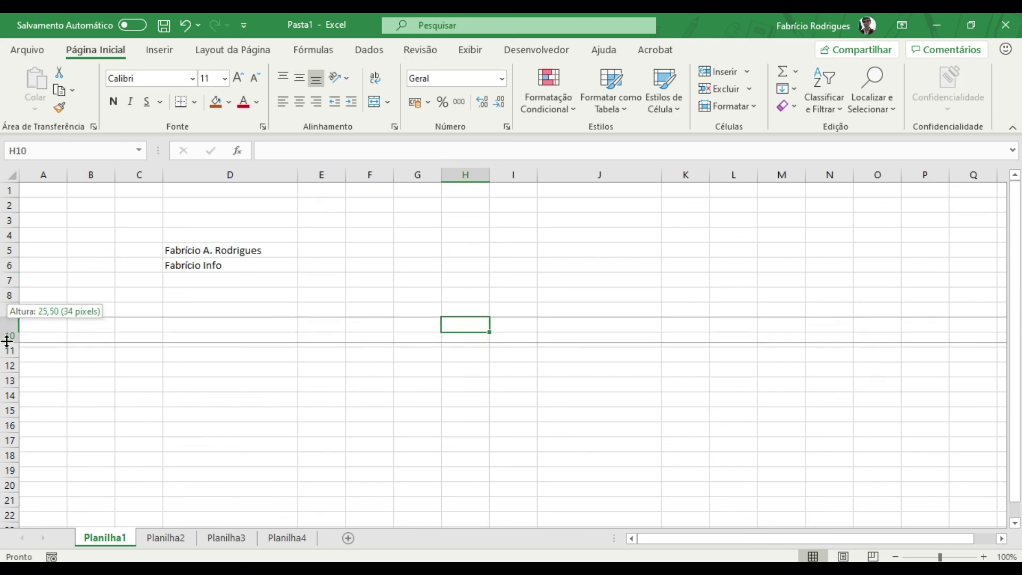
pyautogui.moveTo(6, 336); pyautogui.dragTo(6, 353)
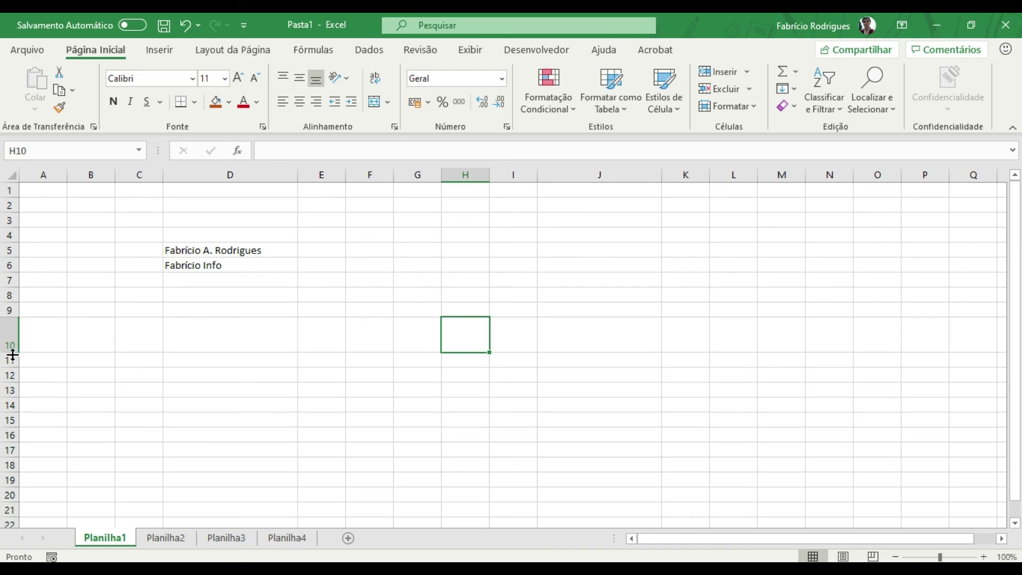
pyautogui.moveTo(12, 354); pyautogui.dragTo(8, 390)
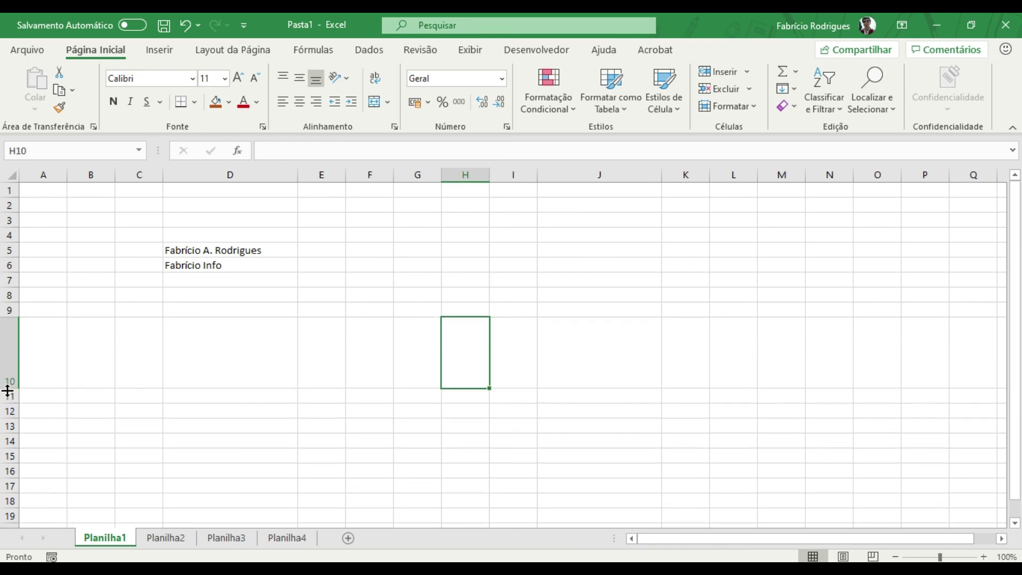
pyautogui.moveTo(8, 390); pyautogui.dragTo(8, 412)
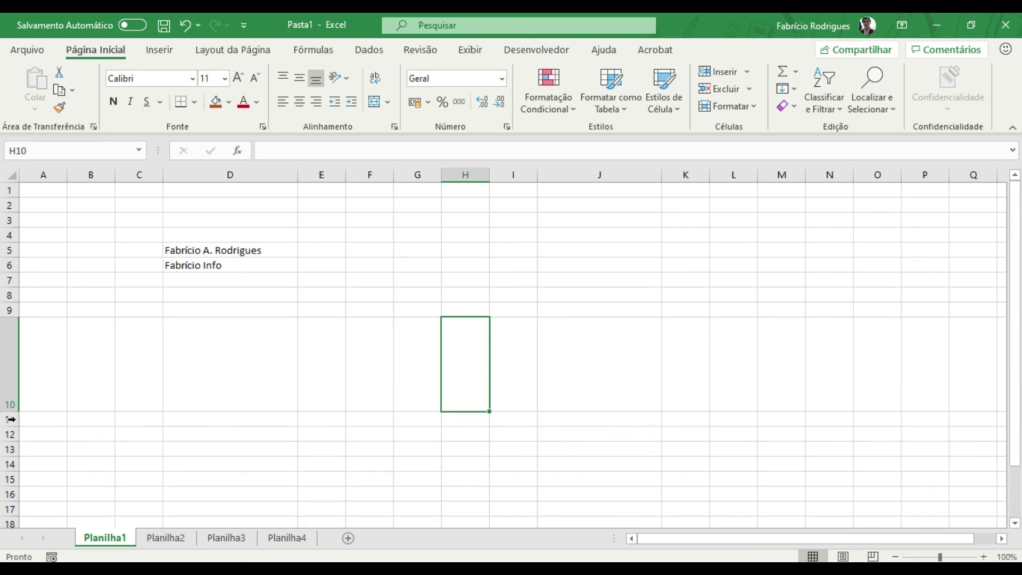
pyautogui.moveTo(7, 412); pyautogui.dragTo(10, 345)
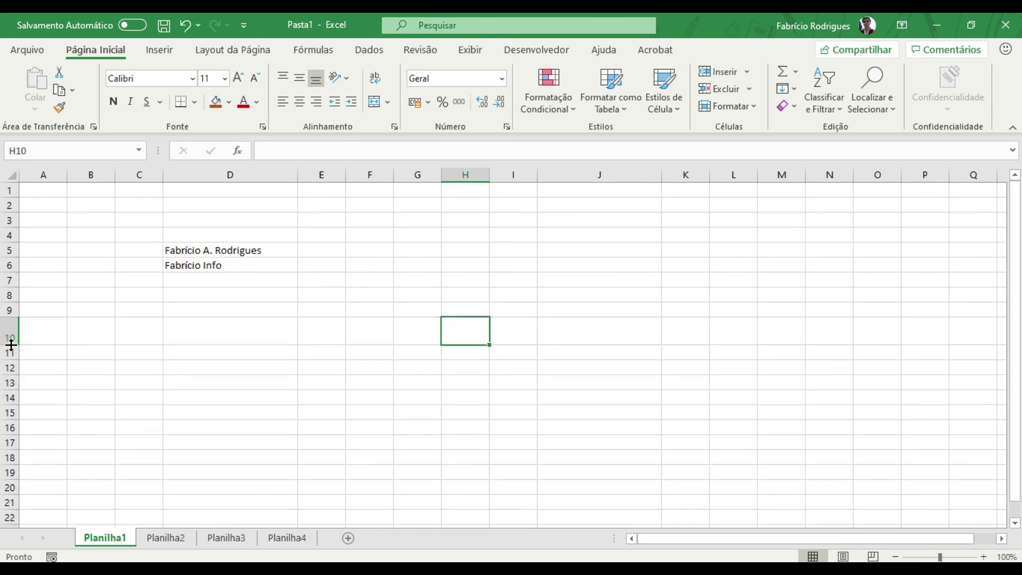
pyautogui.moveTo(7, 347); pyautogui.dragTo(7, 368)
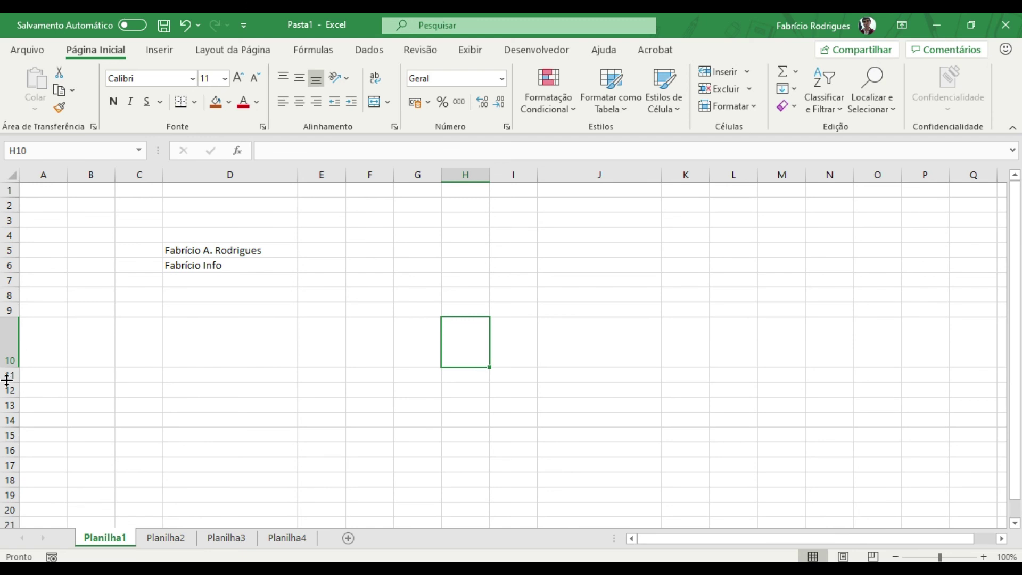
pyautogui.doubleClick(9, 367)
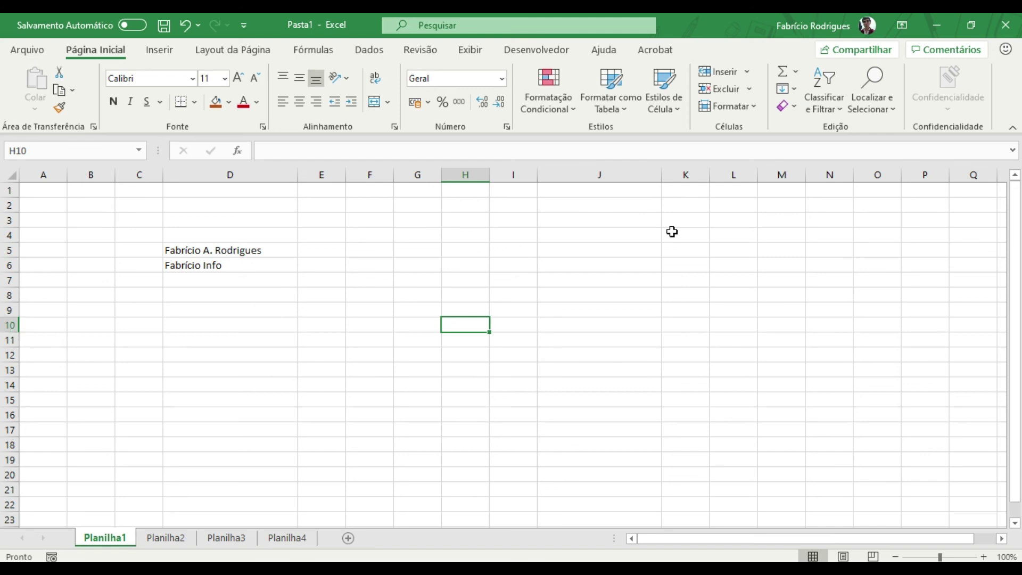
# Give row 10 a height of 30 through Format > Row Height.
pyautogui.click(733, 116)
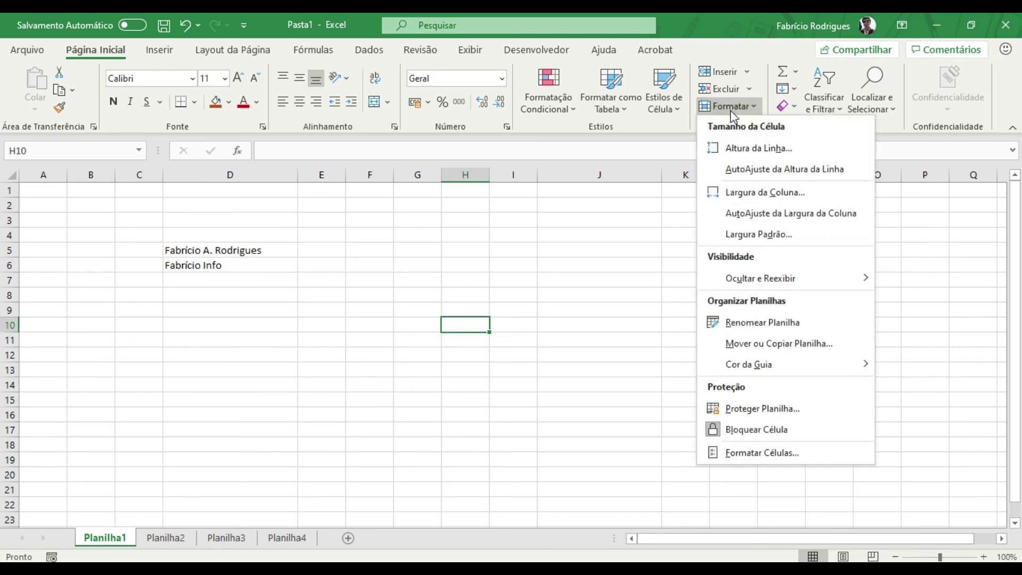
pyautogui.click(736, 150)
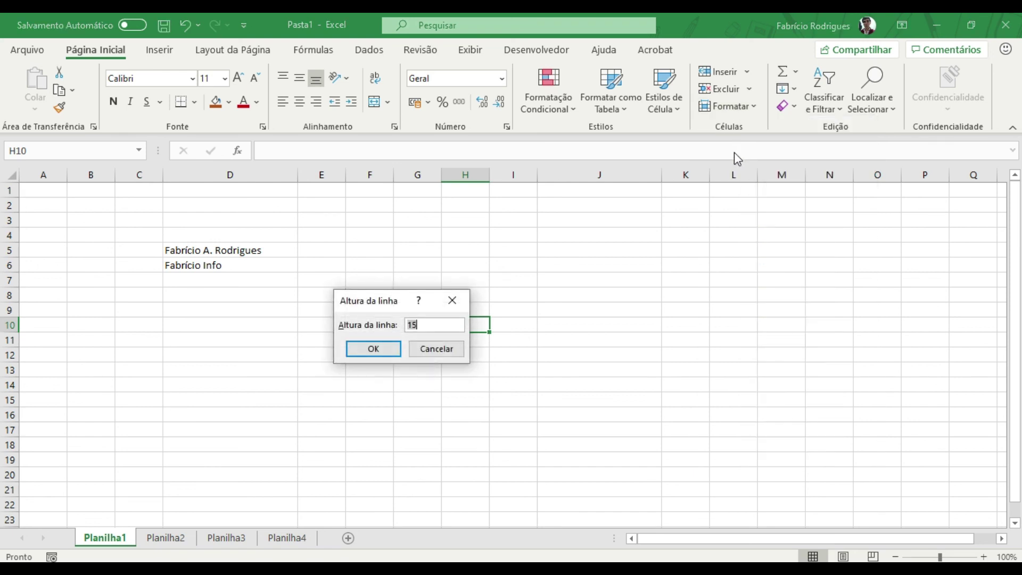
pyautogui.write('30')
pyautogui.press('Return')
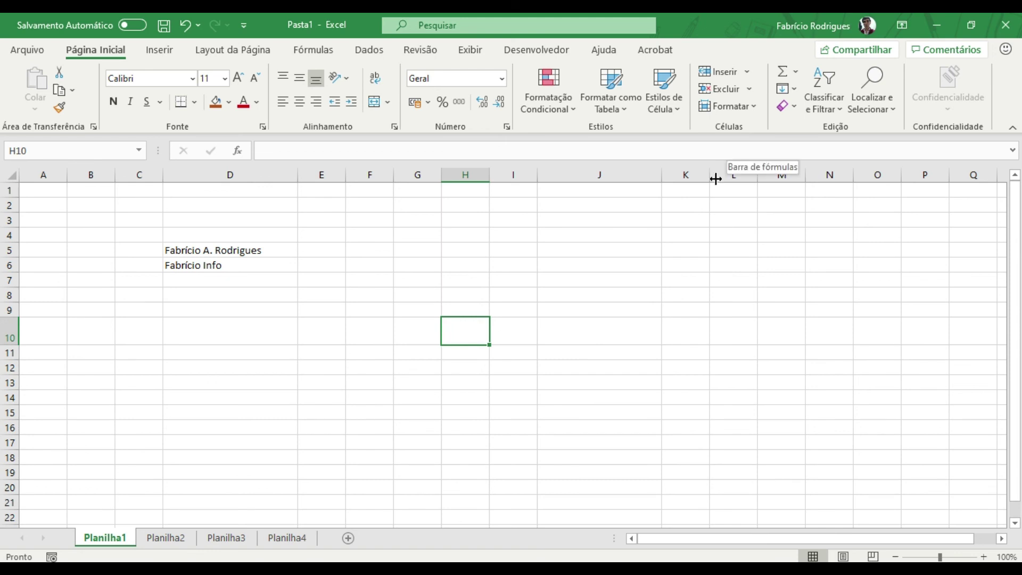